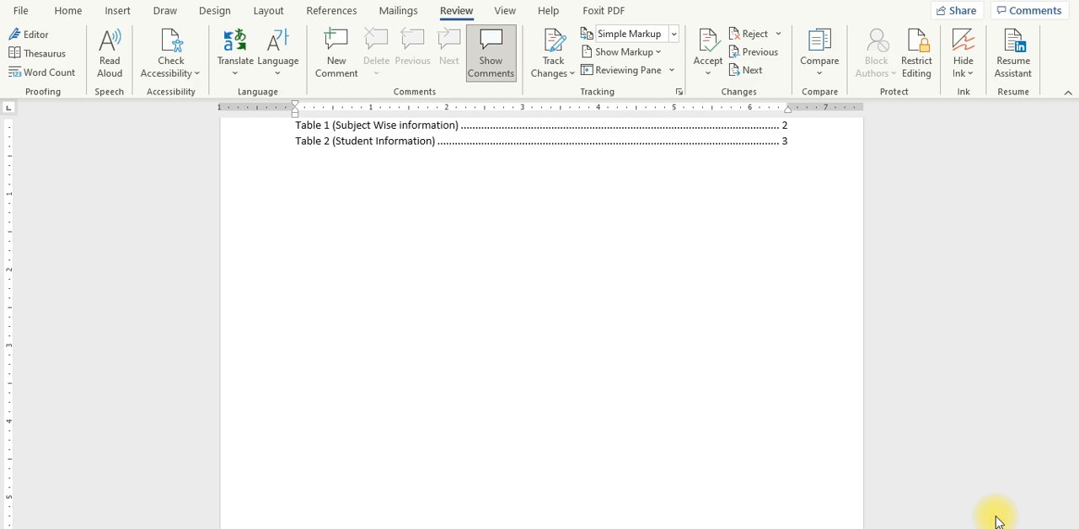
Step: Switch to Document1, deselect the Pakistan flag caption, and bring up the review commands
key(alt+Tab)
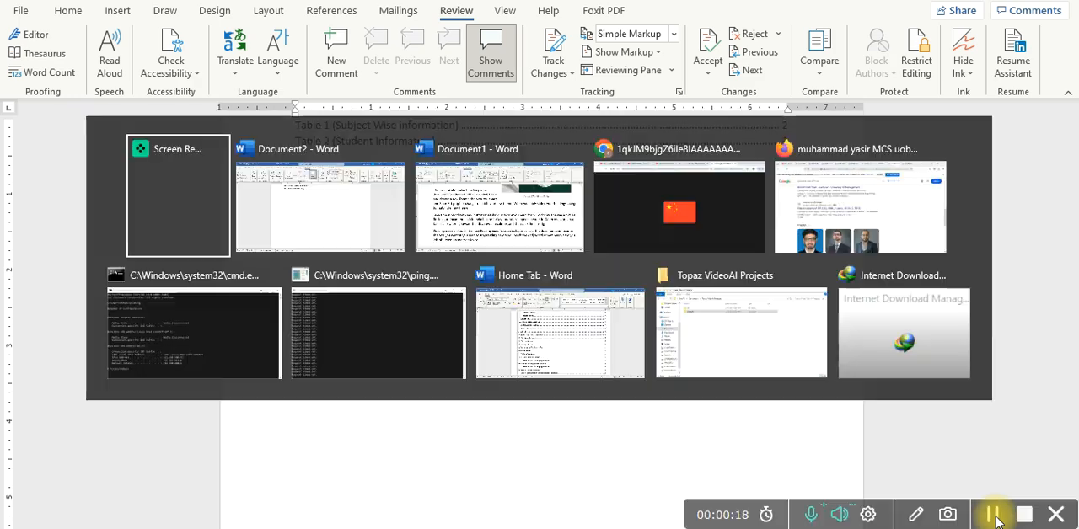
key(alt+Tab)
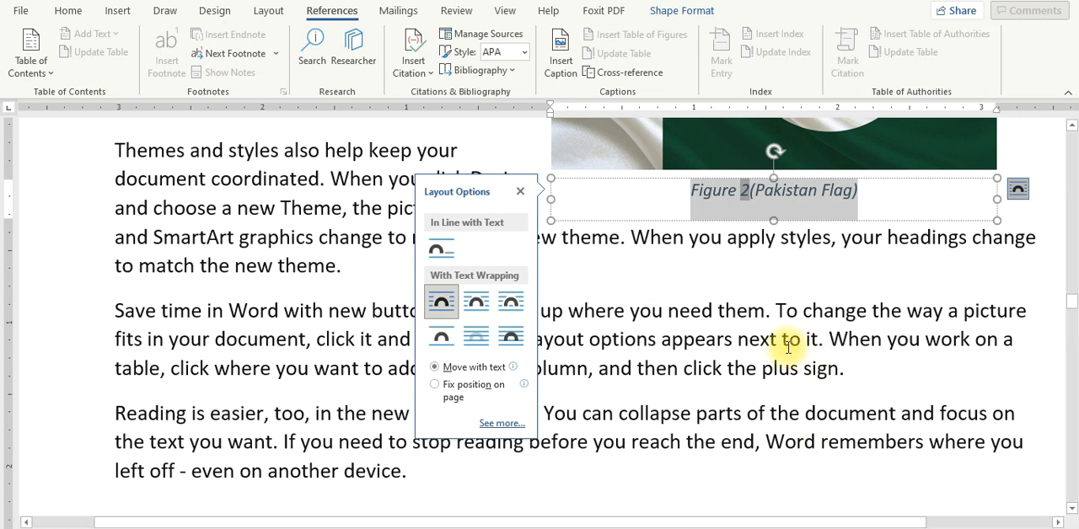
click(649, 289)
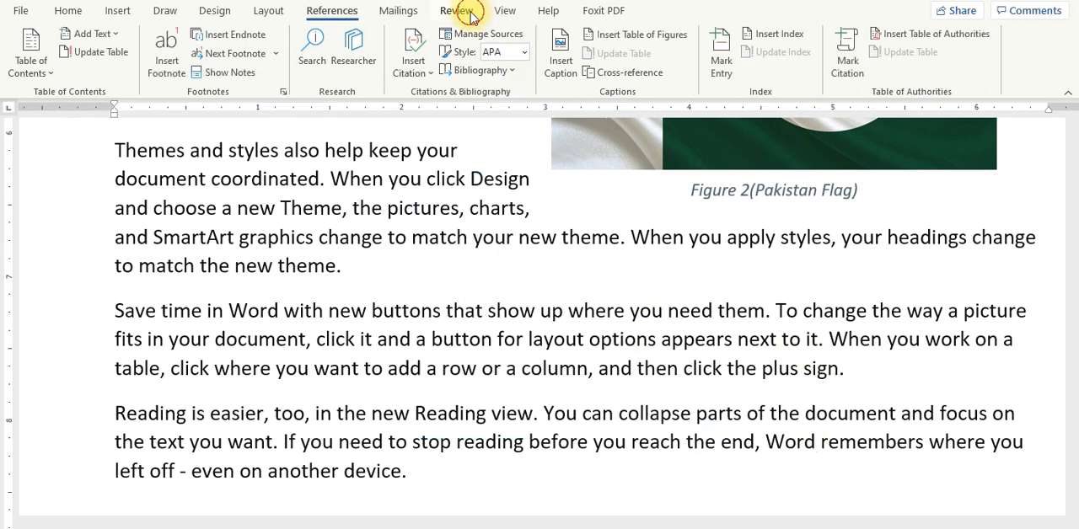
click(470, 15)
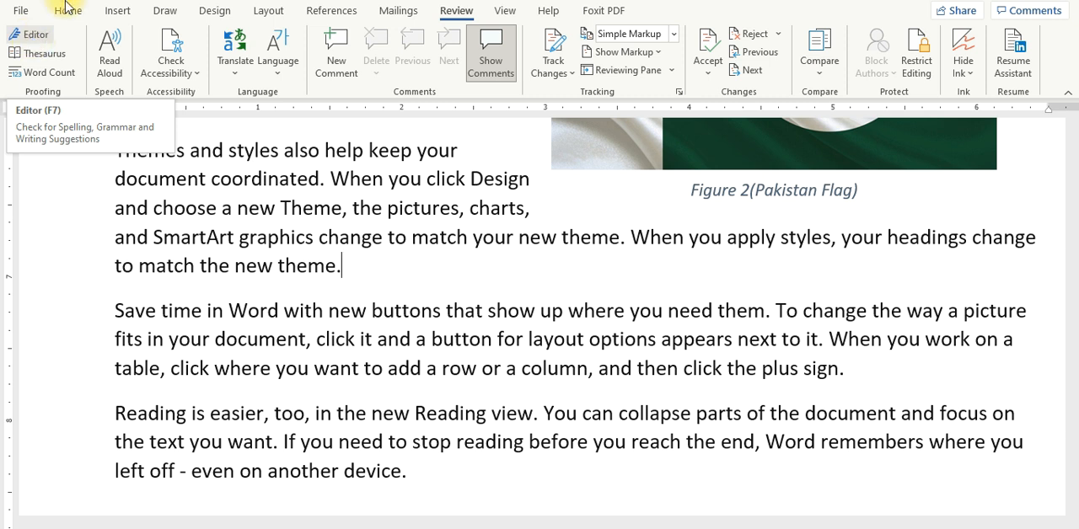
Step: Add extra spaces between "new" and "theme", and insert ",-" after "document" in the paragraph beside the flag picture
double_click(549, 244)
key(Right)
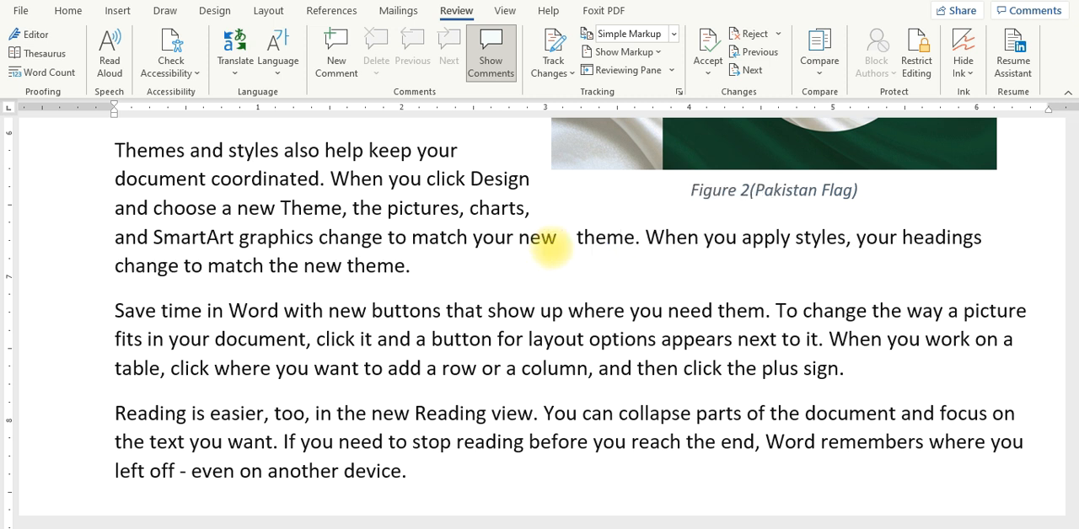
scroll(552, 238, up, 3)
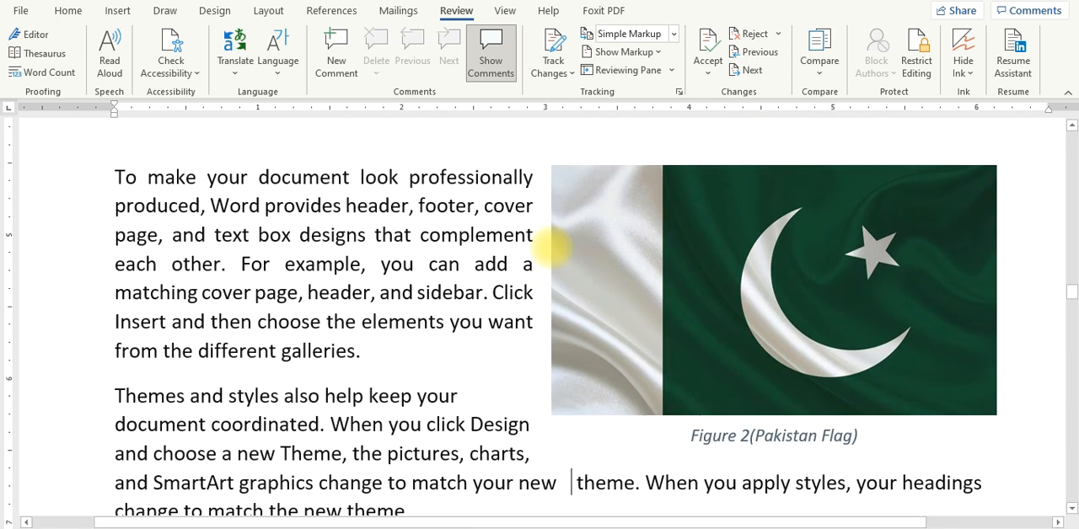
click(354, 177)
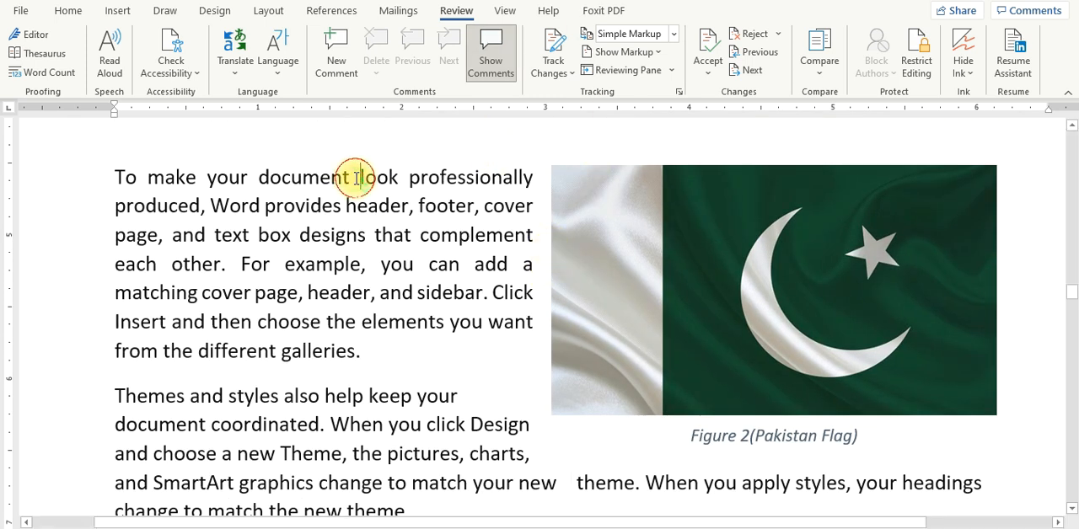
text(,)
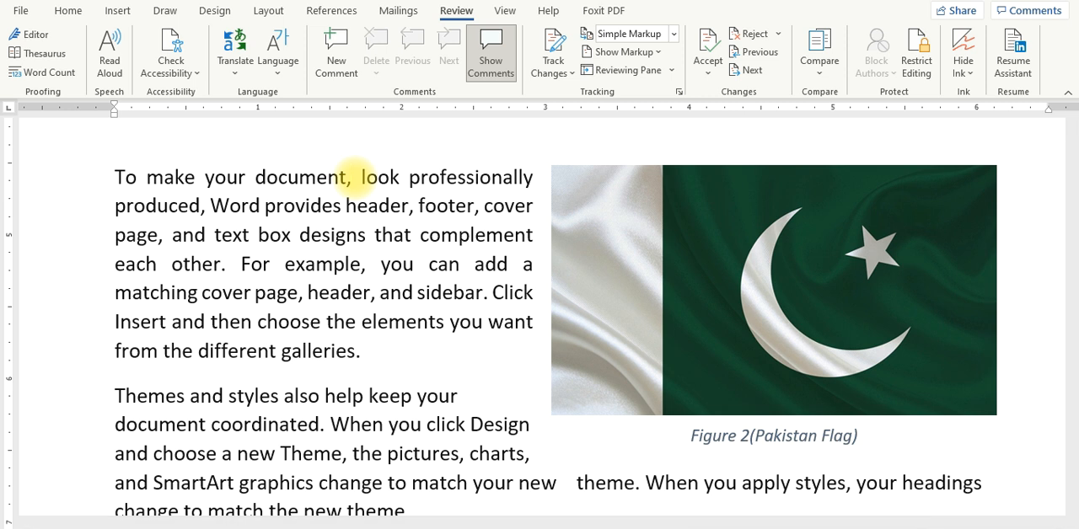
text(-)
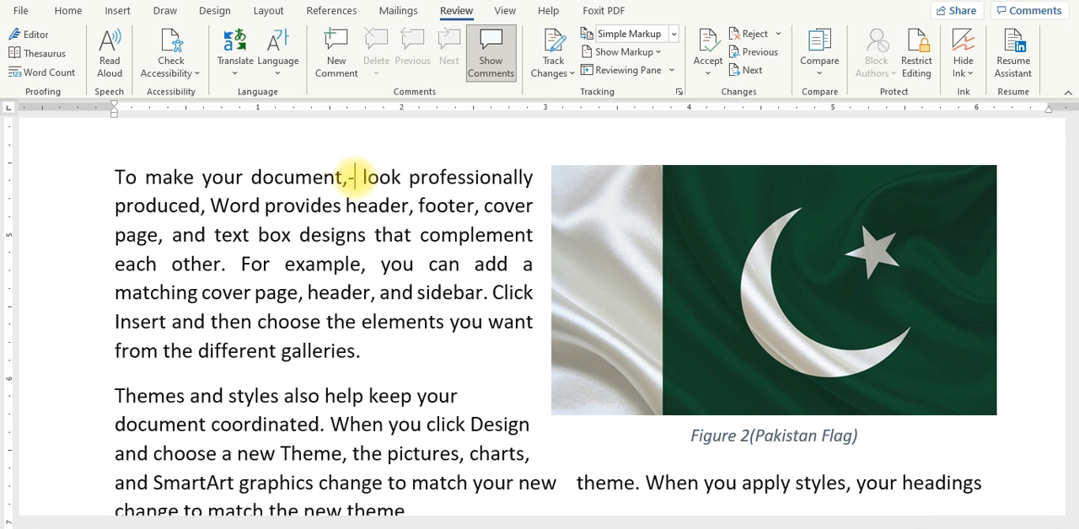
Step: Misspell "header" as "haeader" and change "box" to "pox" in the paragraph beside the flag
key(Down)
text(a)
key(Down)
key(Left)
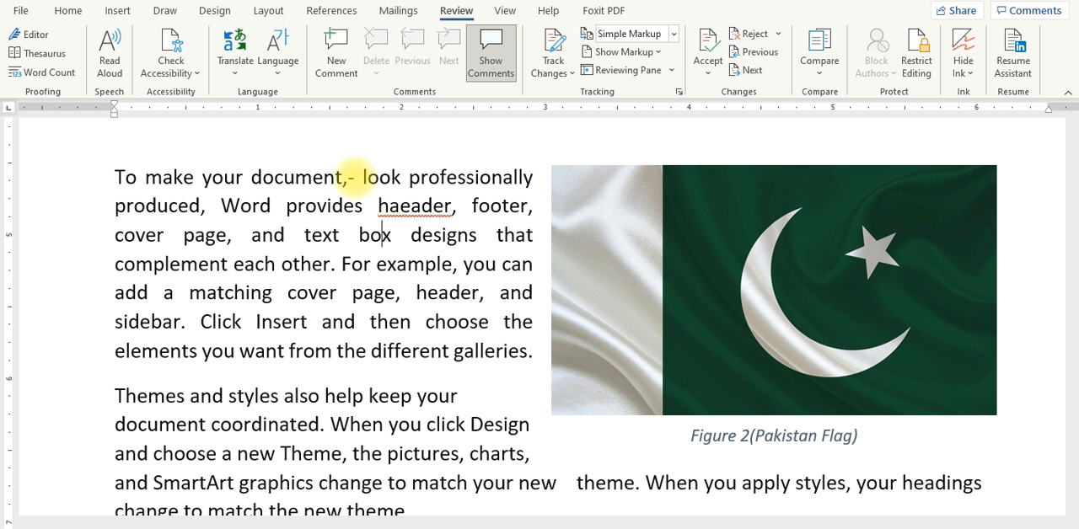
key(Left)
key(shift+Left)
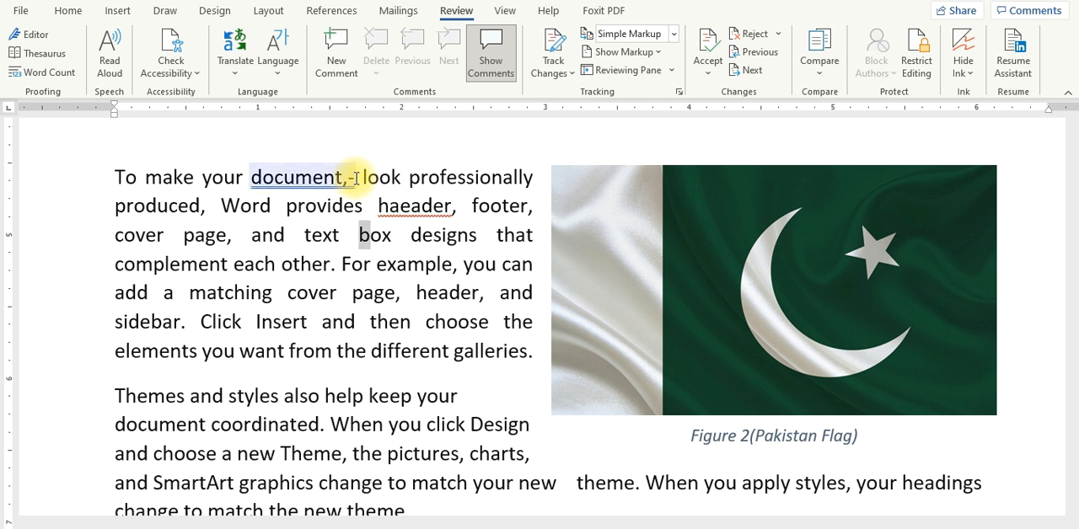
text(p)
Step: Misspell "text" as "textr" in the phrase before "designs that complement"
key(Left)
key(Left)
key(Left)
key(shift+Right)
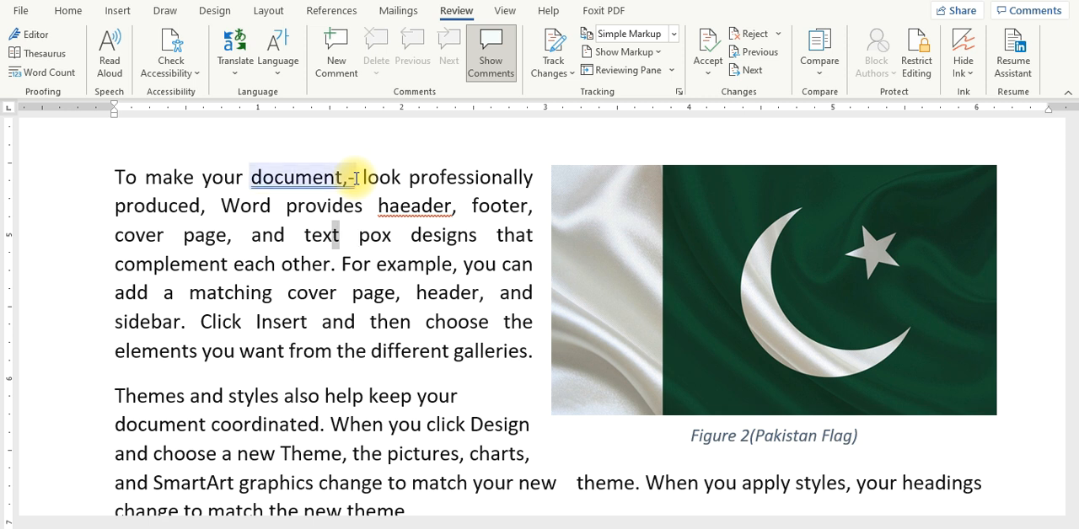
key(Right)
text(r)
Step: Insert a misplaced period after "complement", before "each other"
key(Down)
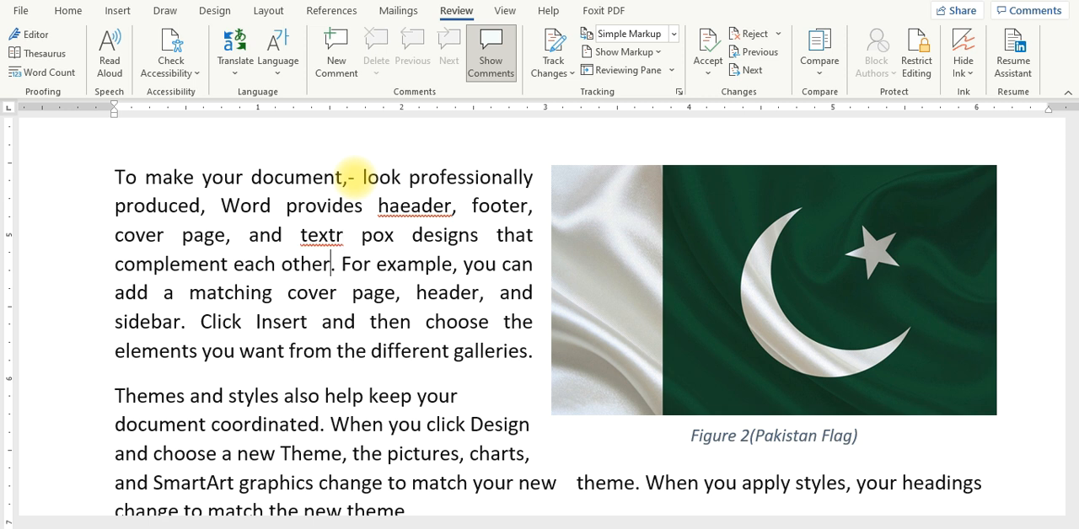
key(Left)
key(Left)
key(Left)
key(Left)
key(Left)
key(Left)
key(Left)
key(Left)
key(Left)
key(Left)
key(Left)
text(.)
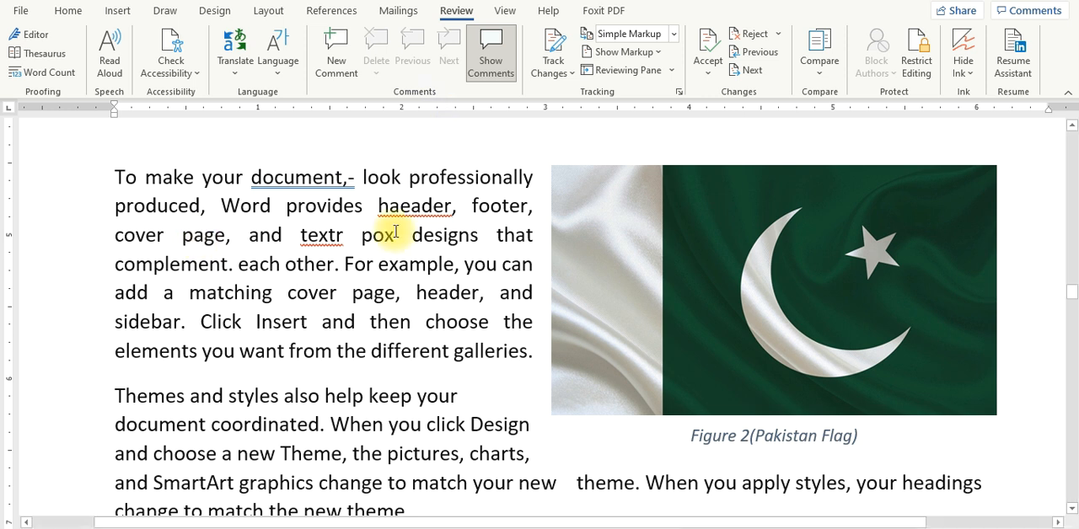
Step: Run the Editor spelling check, correcting "haeader" to "header" and "textr" to "text"
click(39, 46)
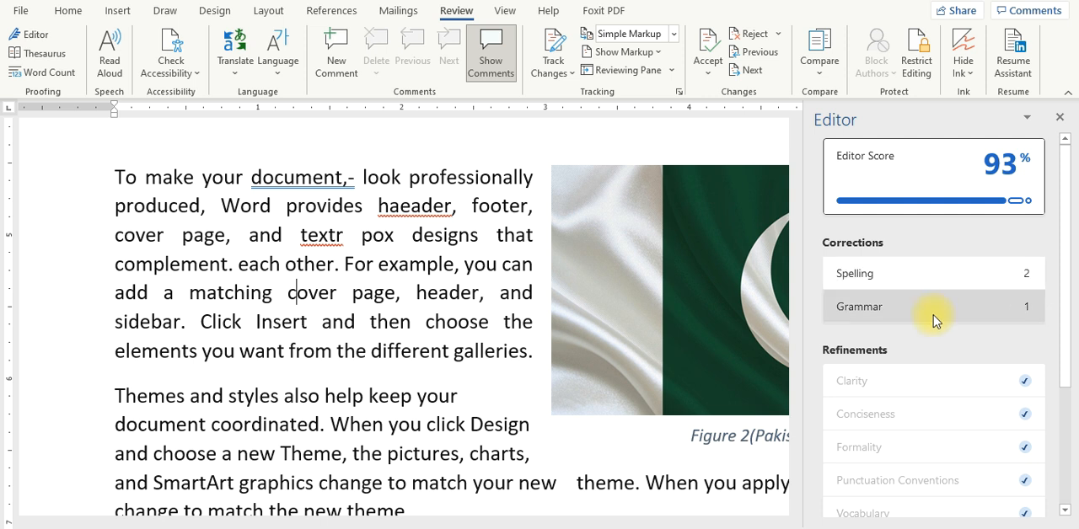
click(946, 278)
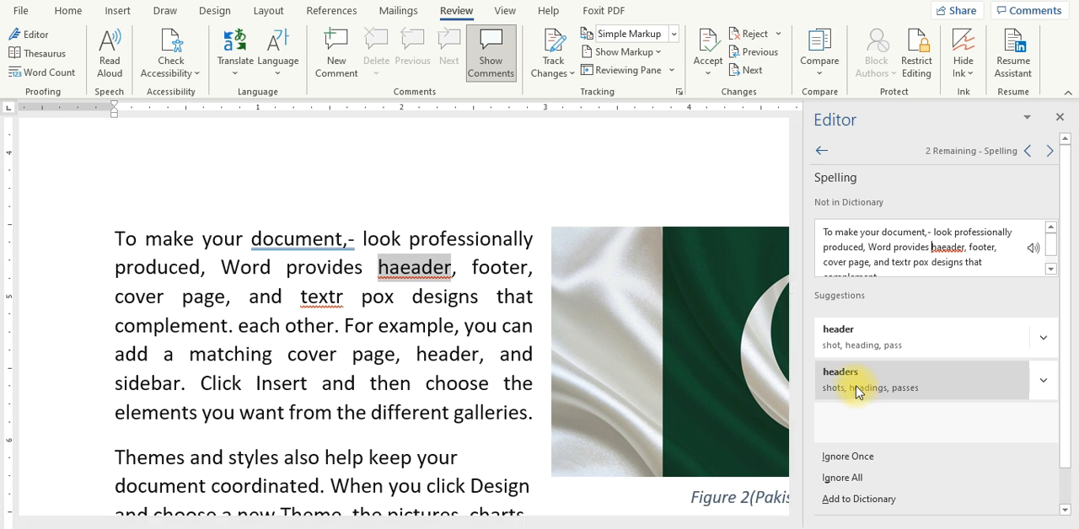
click(879, 346)
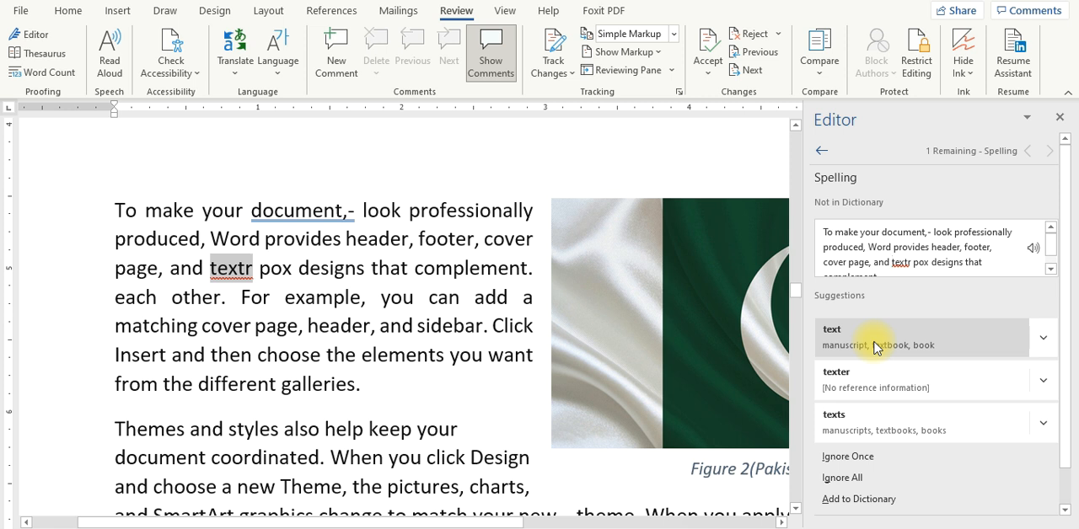
click(875, 346)
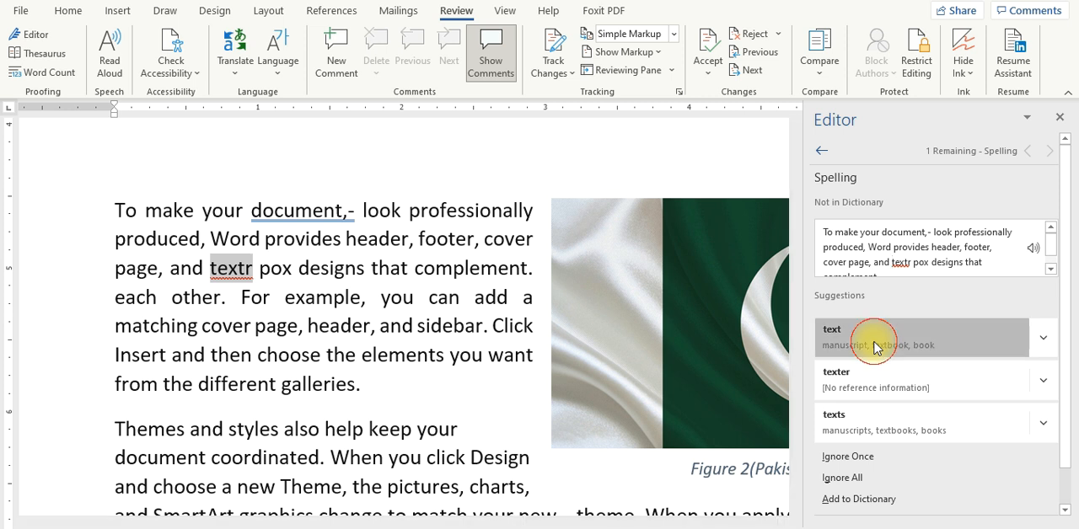
Step: Accept the grammar suggestion "document, -", finish the Editor review, and look through the refinement and insight categories
click(850, 211)
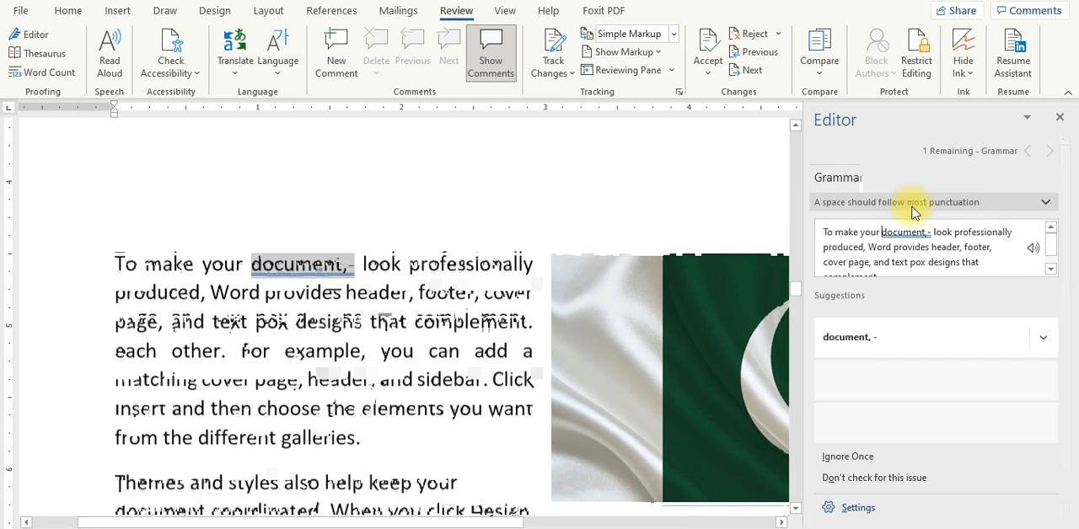
double_click(342, 270)
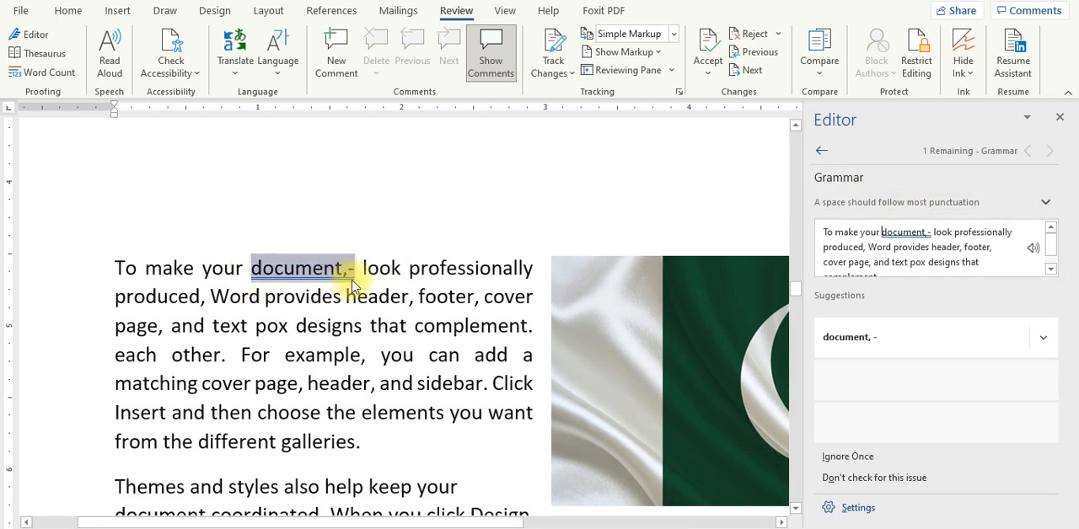
click(356, 283)
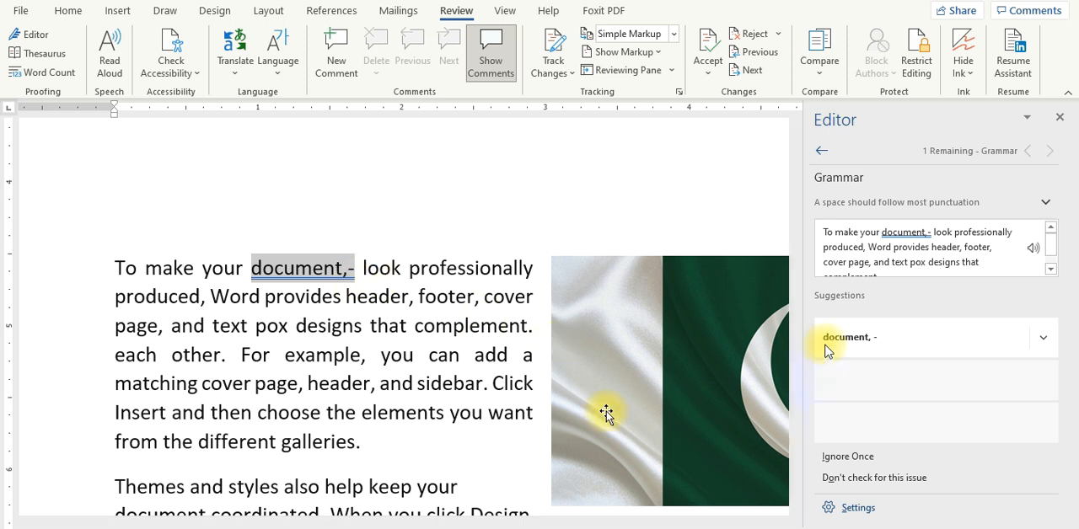
click(997, 514)
click(882, 336)
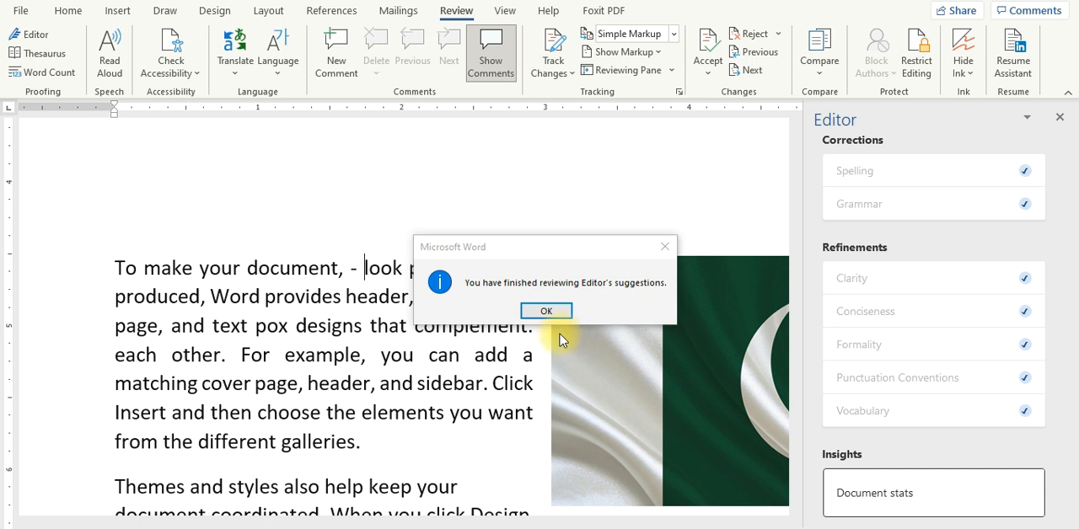
click(543, 312)
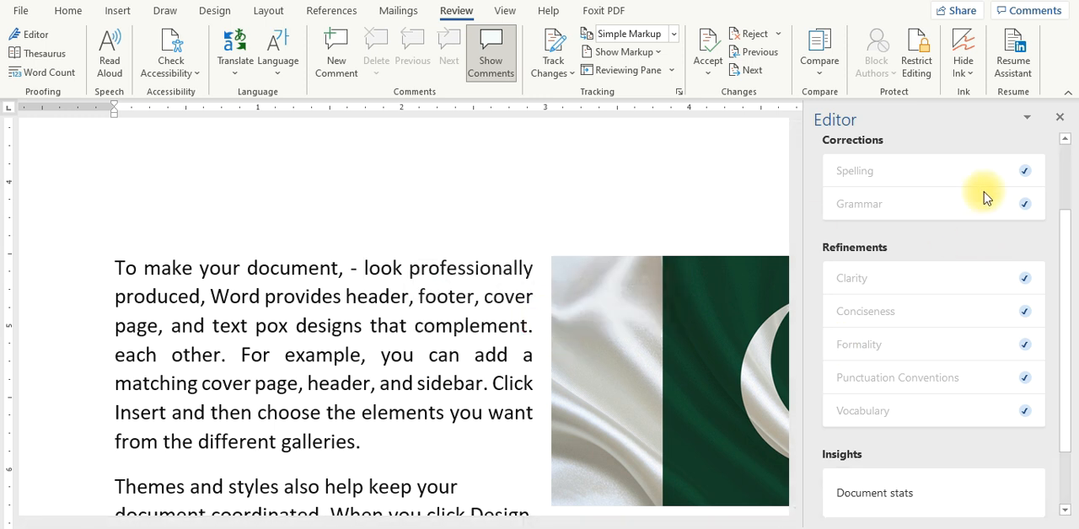
drag(1068, 226, 1067, 335)
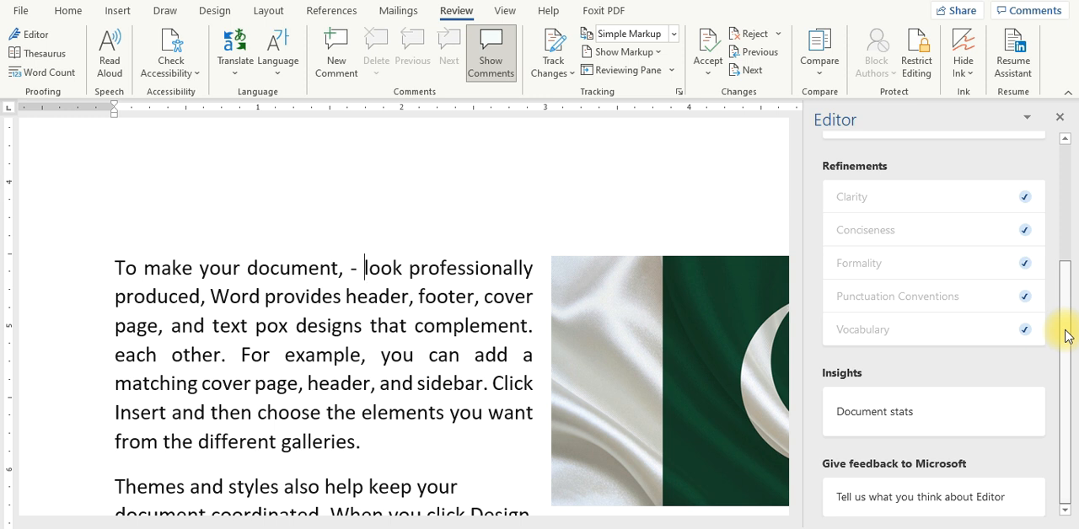
drag(1065, 336, 1068, 356)
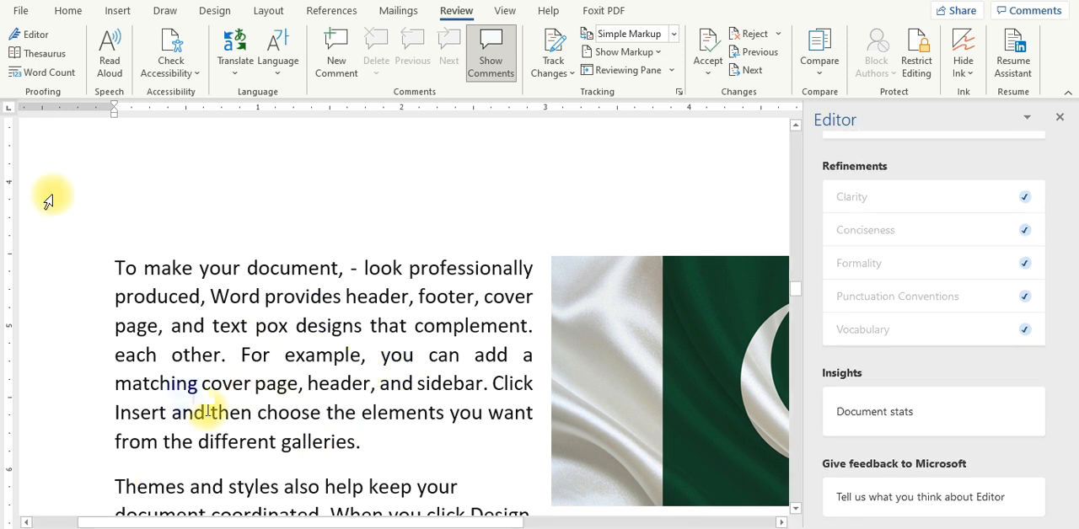
Step: Look up synonyms for "document" and "look" from the paragraph's first line in the Thesaurus
click(290, 268)
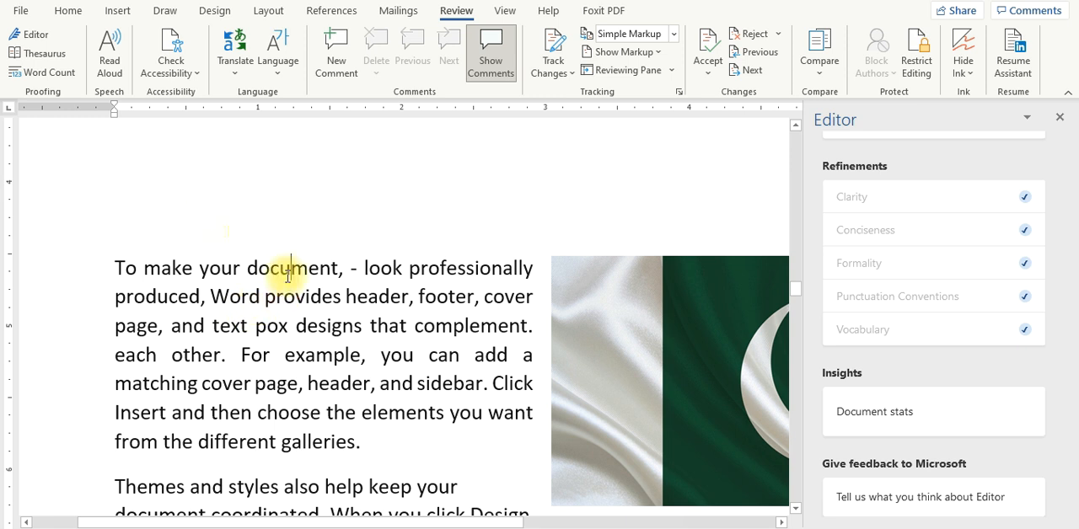
double_click(278, 268)
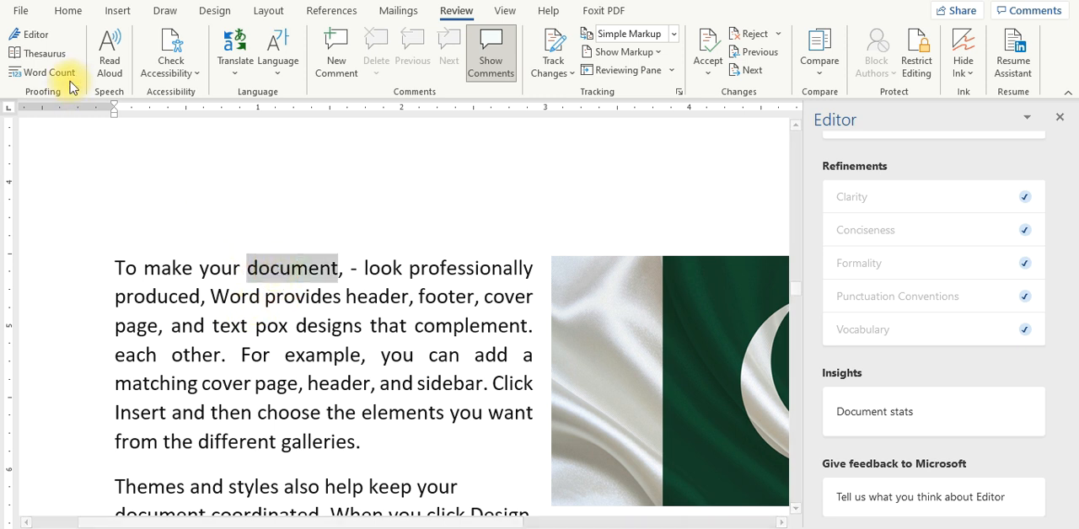
click(47, 54)
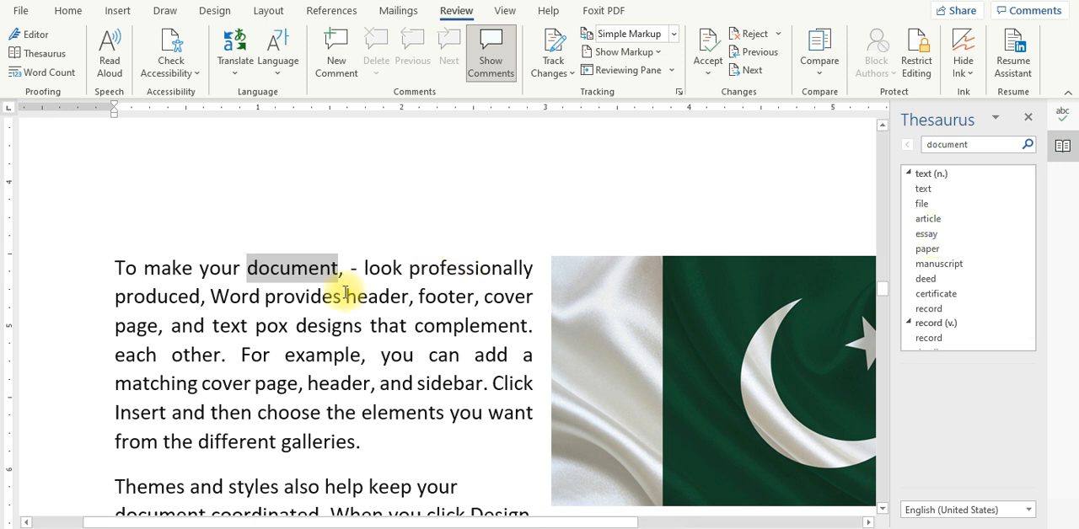
double_click(384, 268)
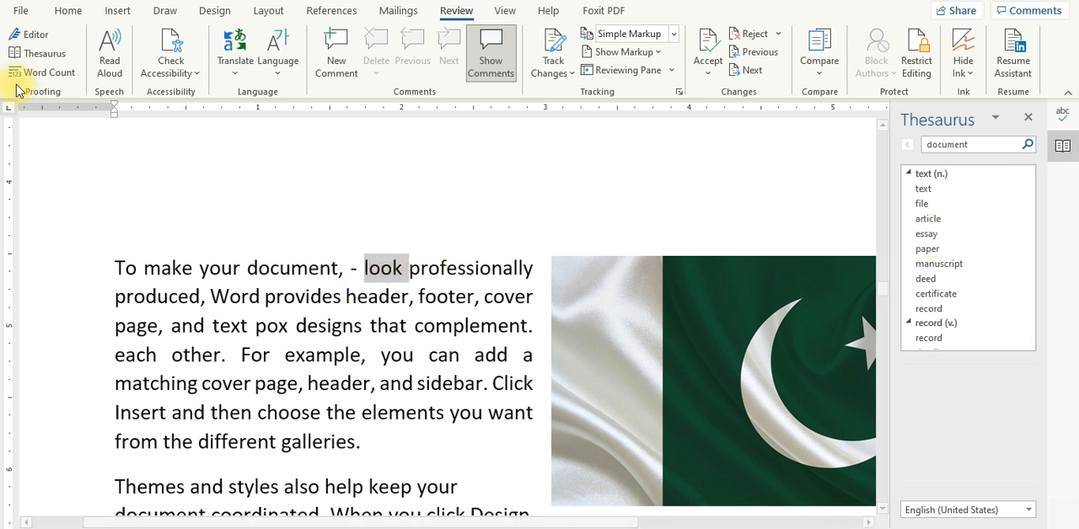
click(40, 56)
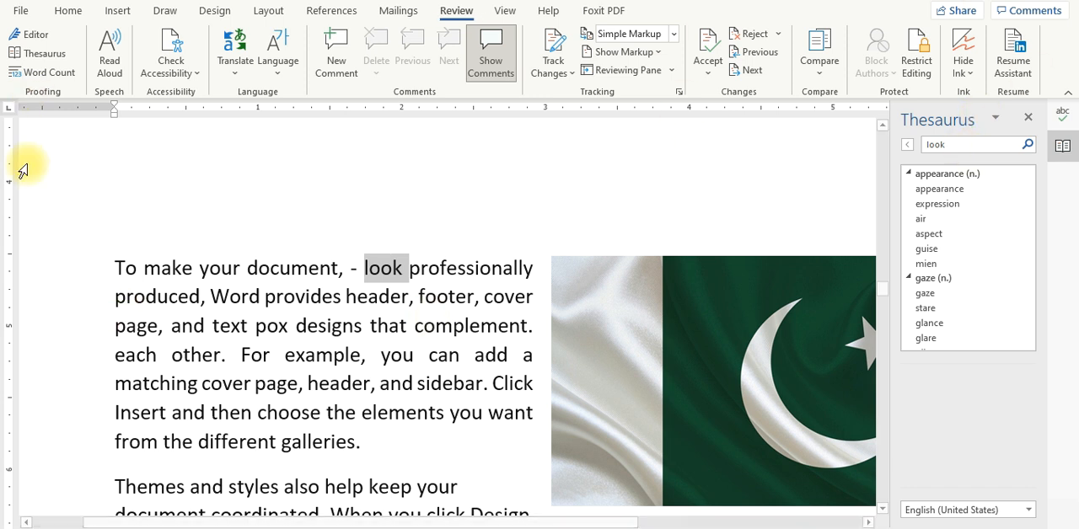
Step: Check the word count statistics for the selected word "look", then for the whole document, closing the statistics each time
click(35, 74)
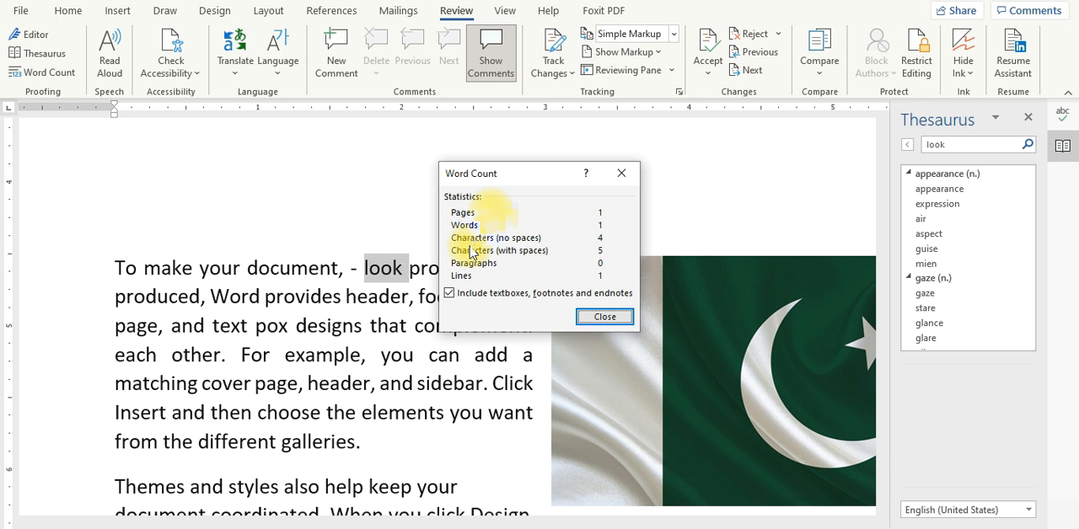
click(604, 316)
click(419, 299)
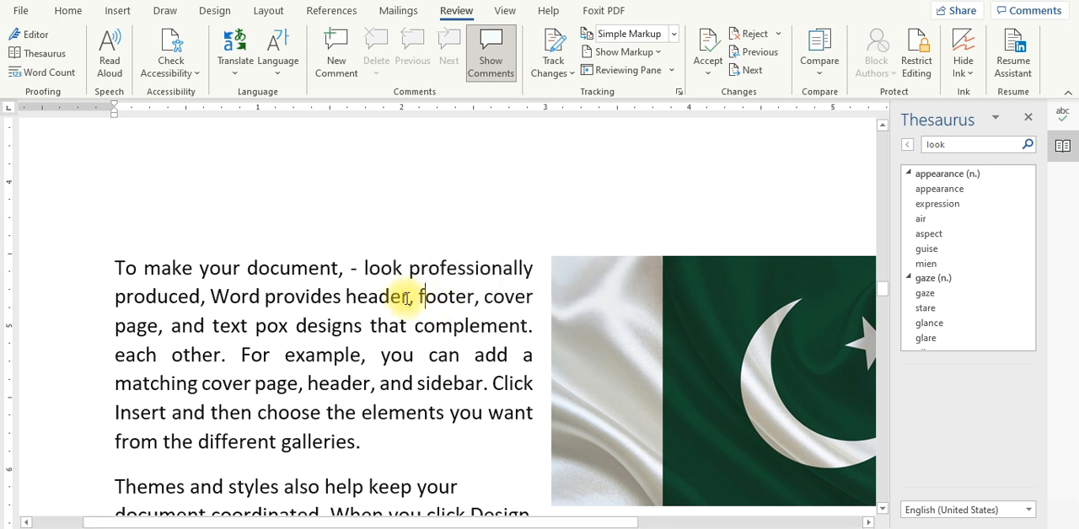
click(44, 72)
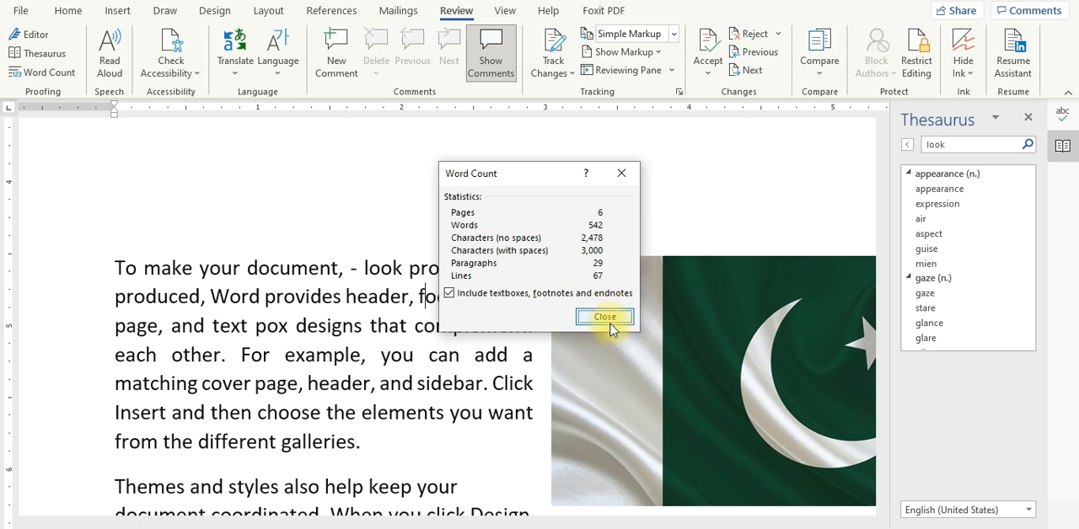
click(605, 317)
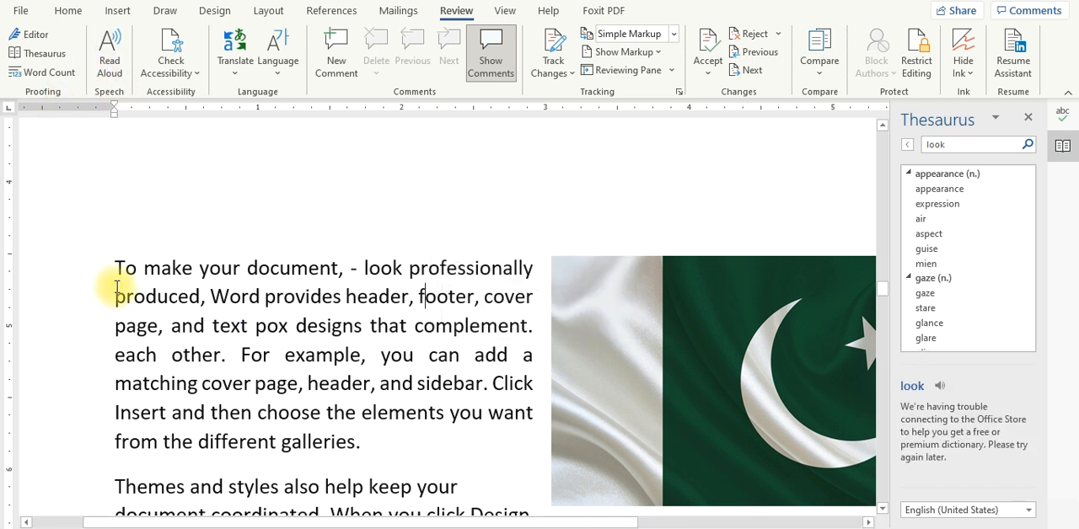
Step: Have the paragraph starting "To make your document" read aloud with the speaker volume raised to 80, then pause the reading
drag(115, 267, 374, 440)
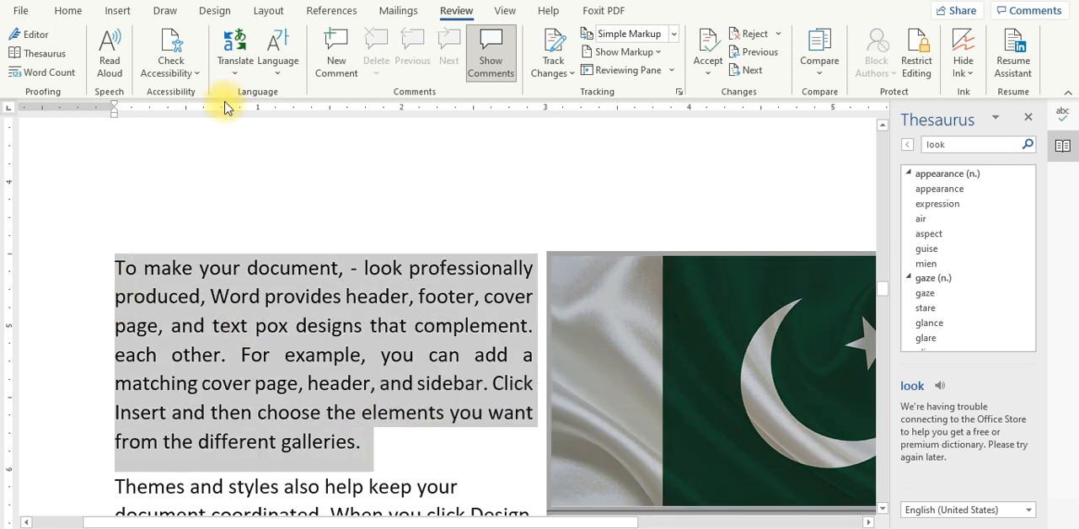
click(110, 66)
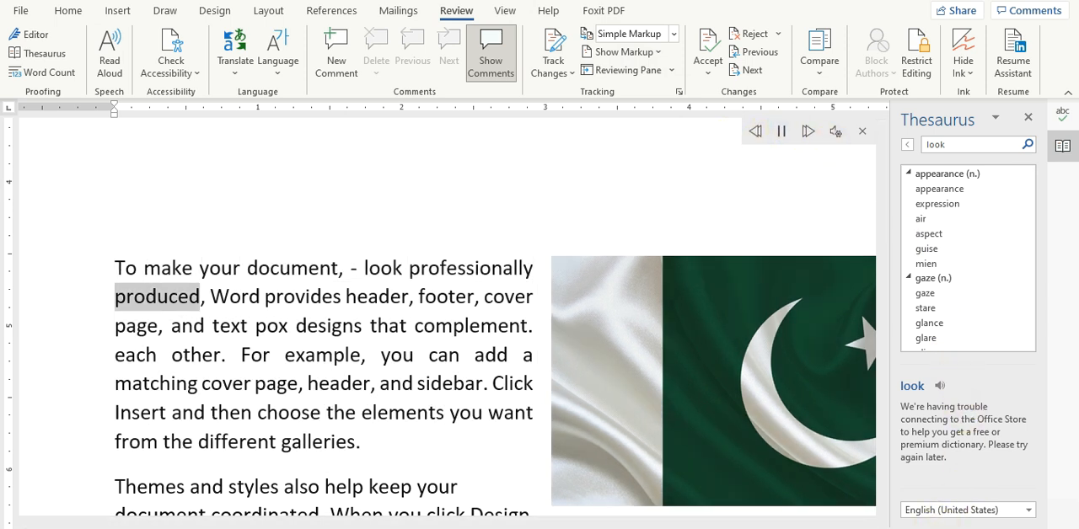
click(944, 528)
click(944, 525)
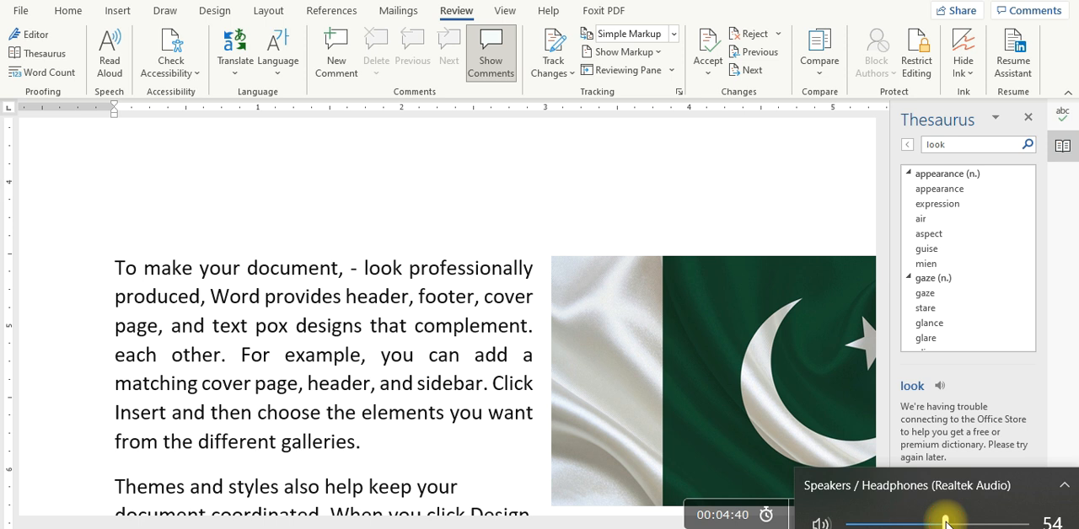
click(991, 523)
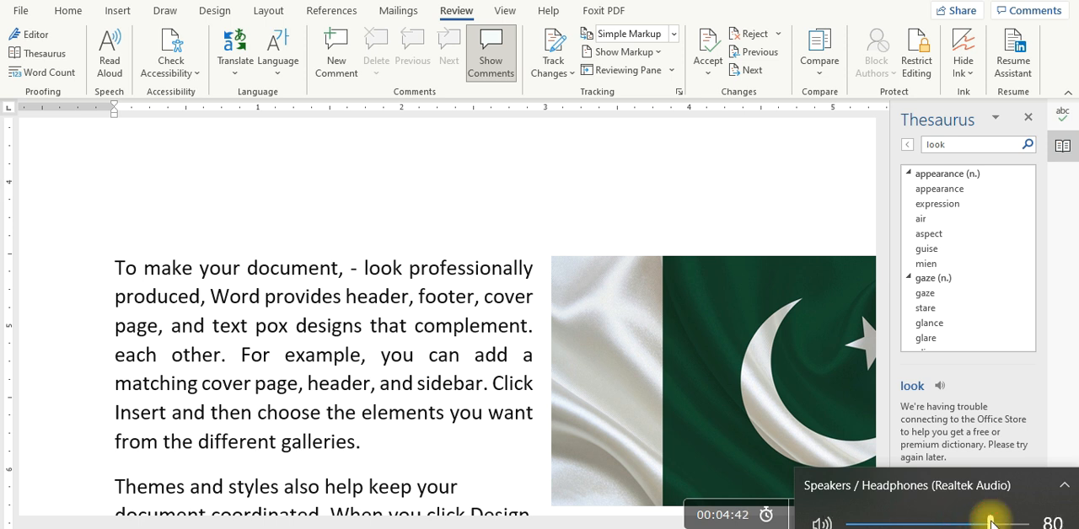
click(507, 364)
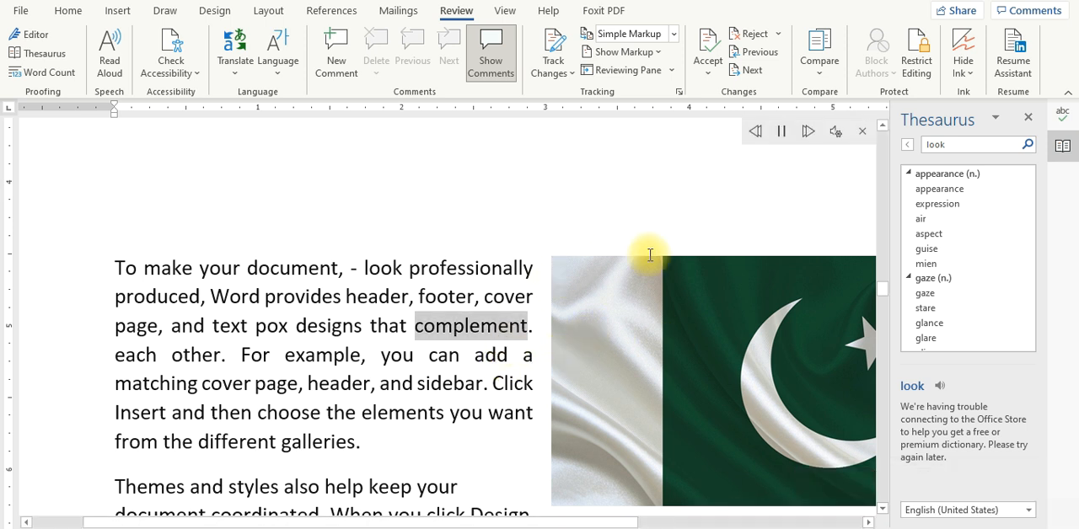
click(781, 132)
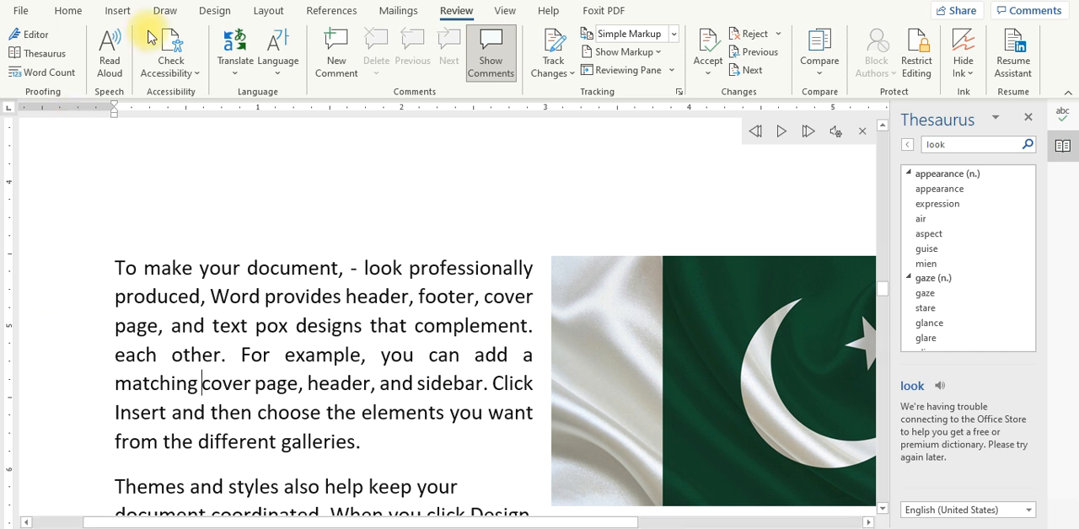
Step: Run the accessibility check and inspect the Group 193 object listed under missing alternative text
click(171, 66)
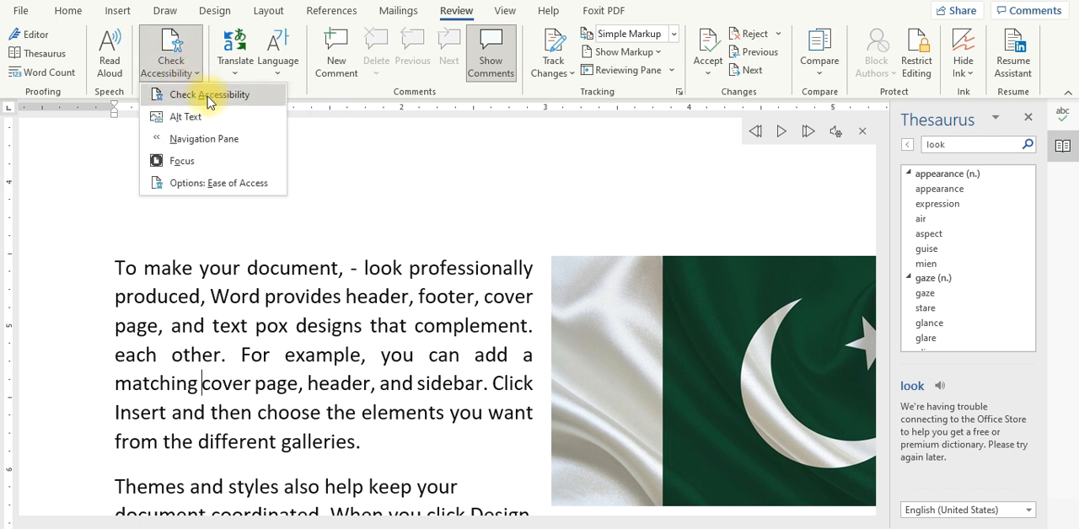
click(210, 95)
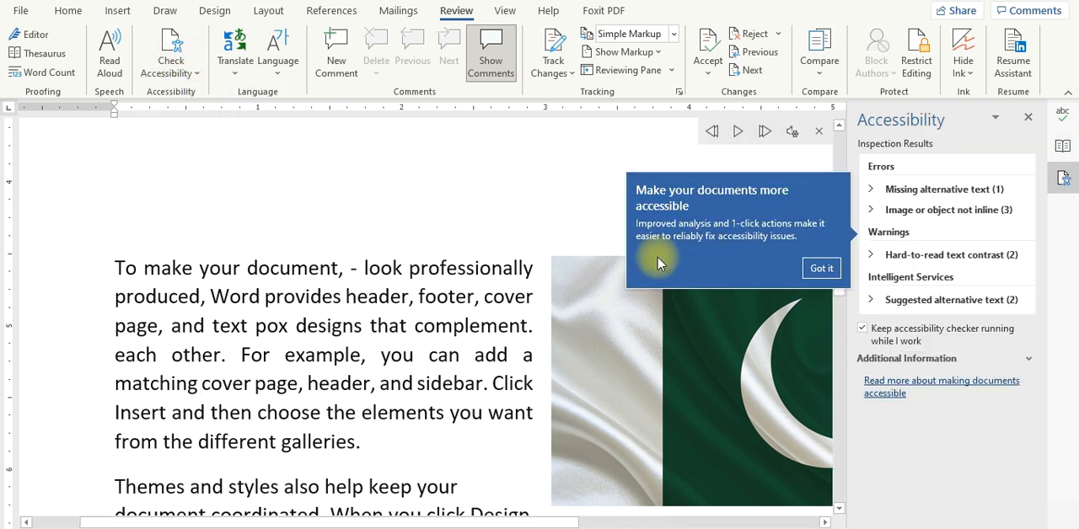
click(965, 193)
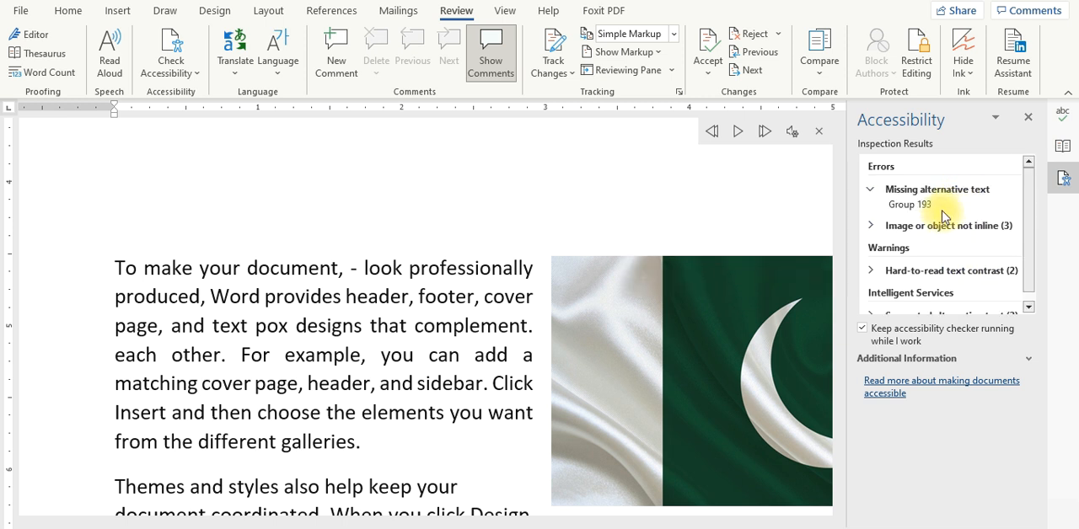
click(948, 211)
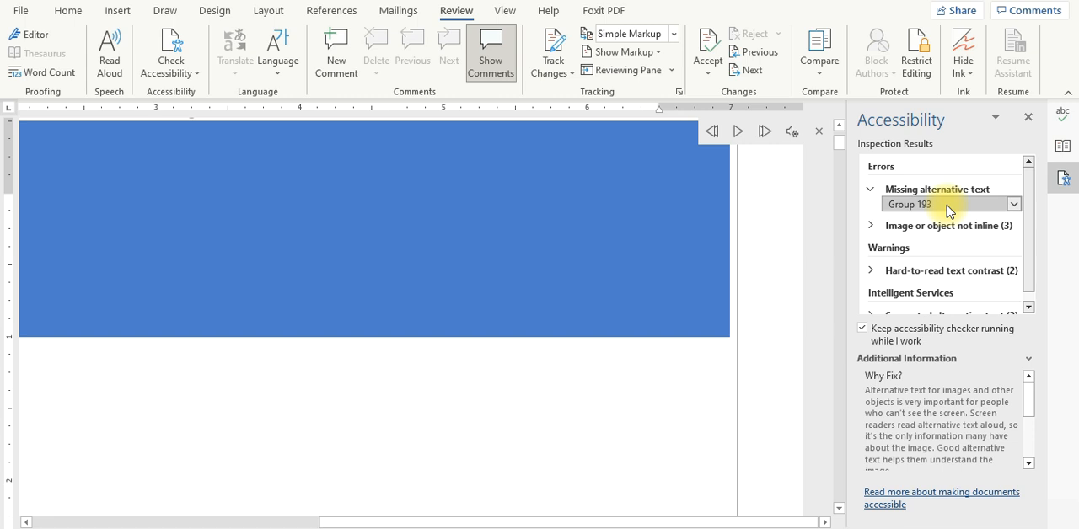
click(945, 207)
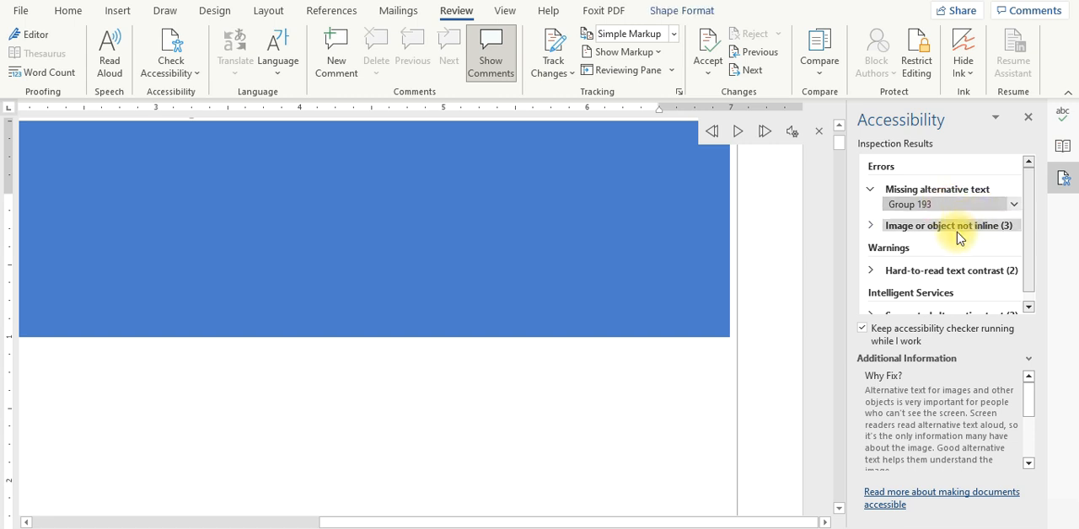
Step: Inspect Group 193, Text Box 2 and Picture 1 under the "Image or object not inline" errors, then collapse both error categories
click(966, 228)
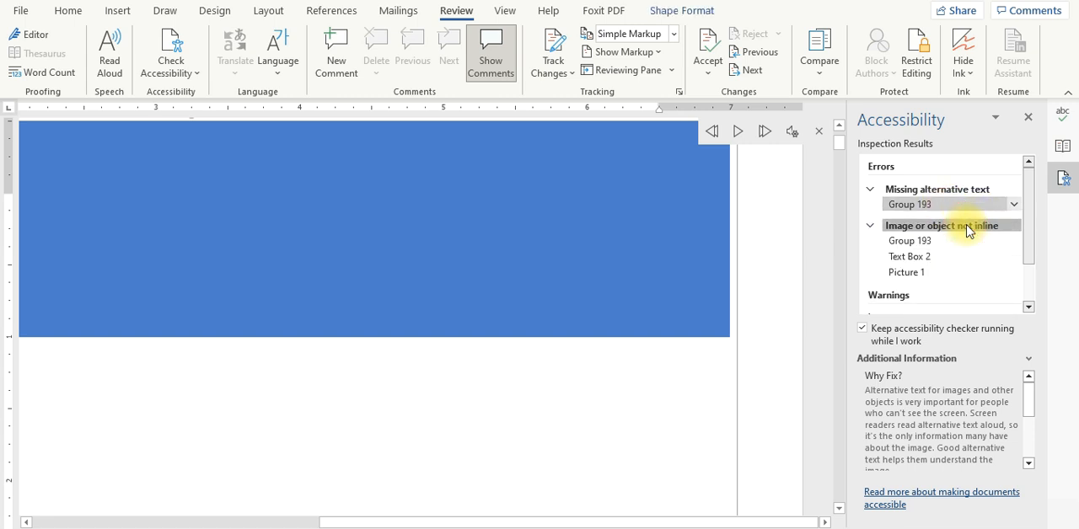
click(948, 242)
click(944, 254)
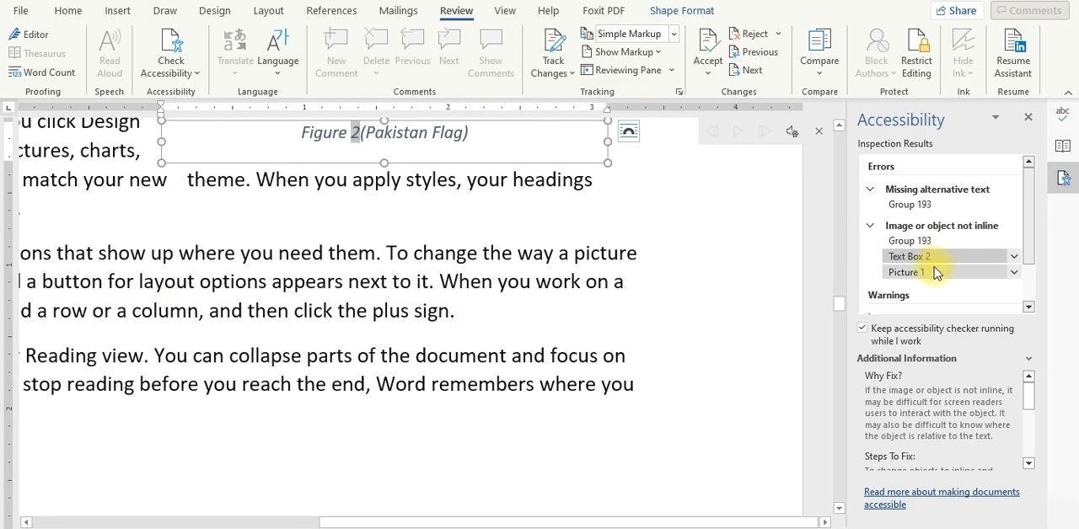
click(935, 272)
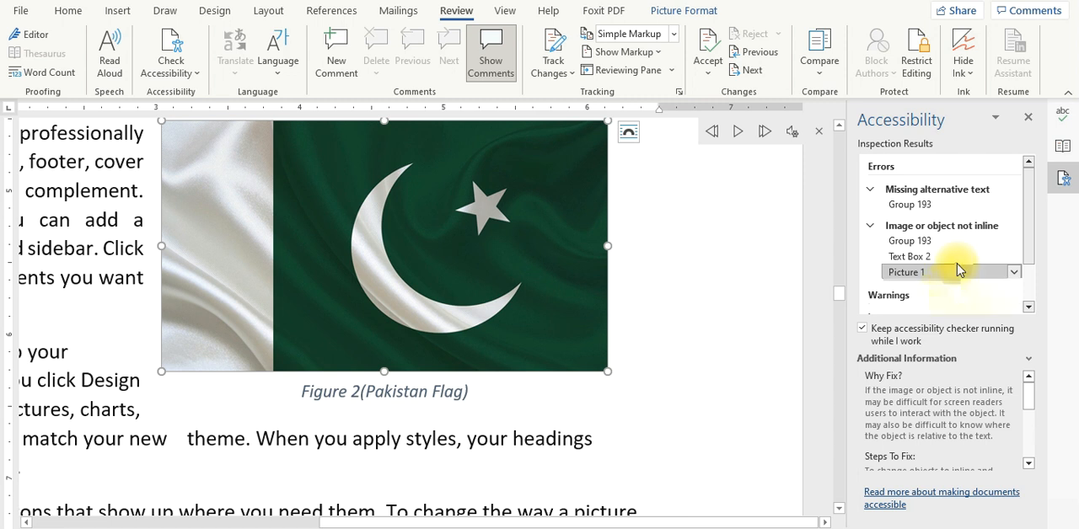
click(872, 226)
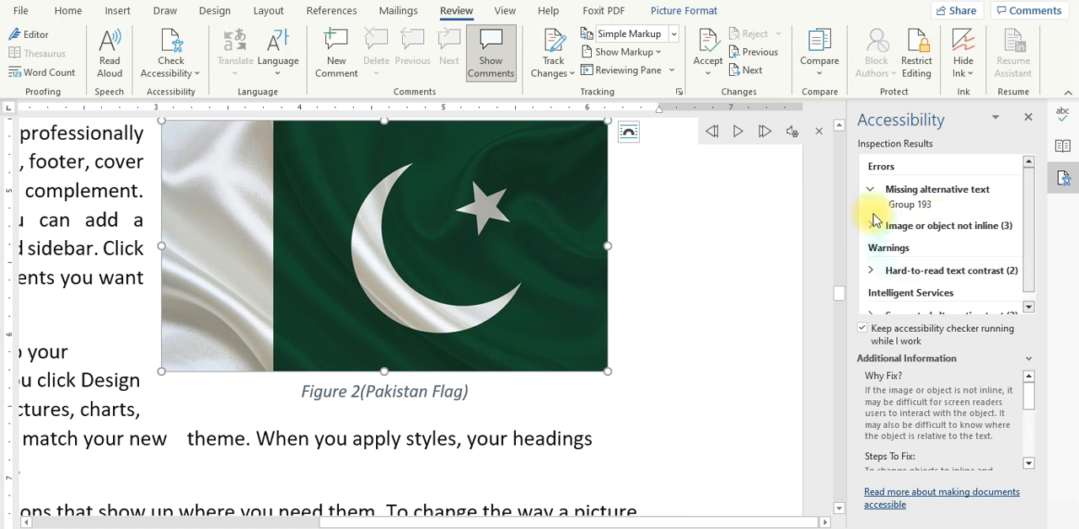
click(870, 189)
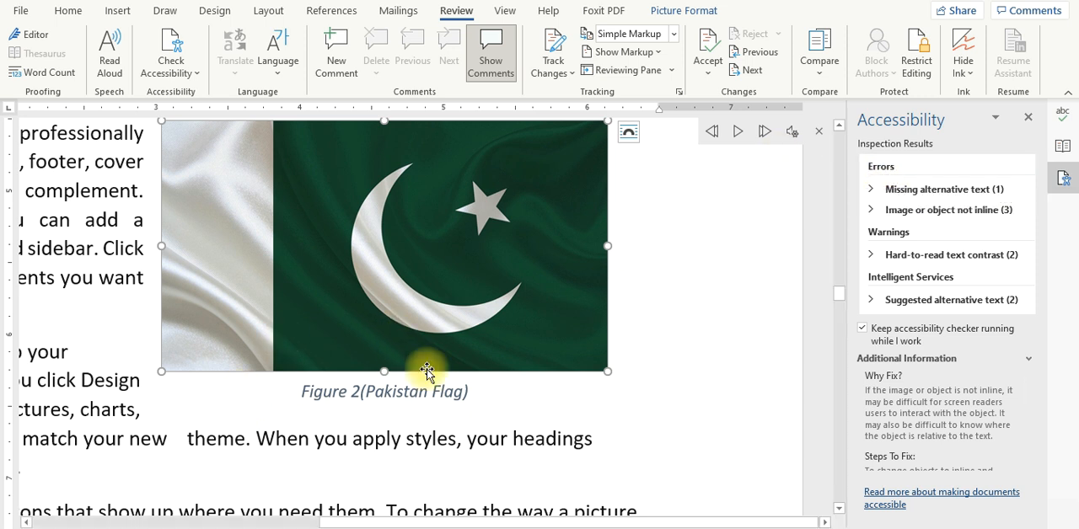
Step: Deselect the flag picture and close the Accessibility, Thesaurus and Editor panes
click(430, 447)
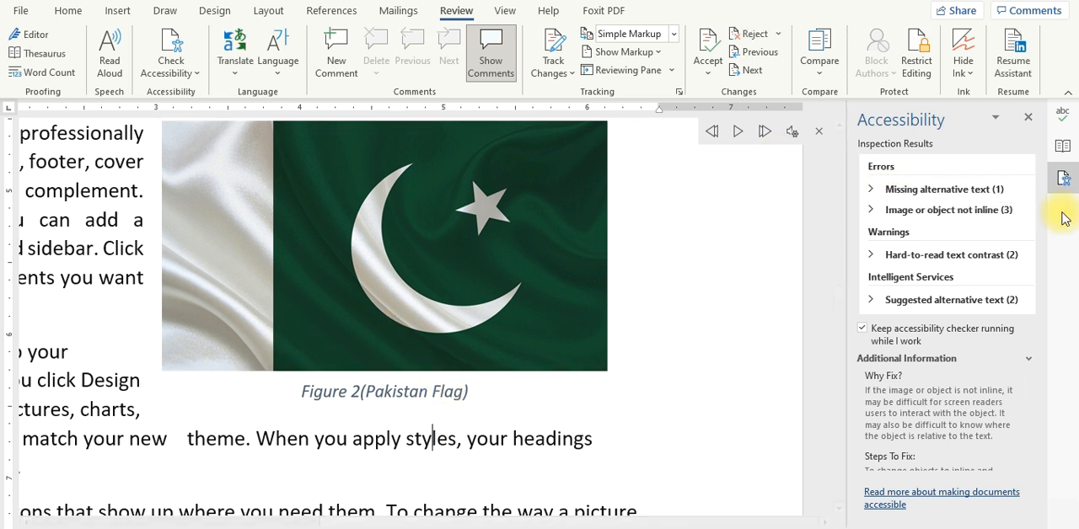
click(1027, 117)
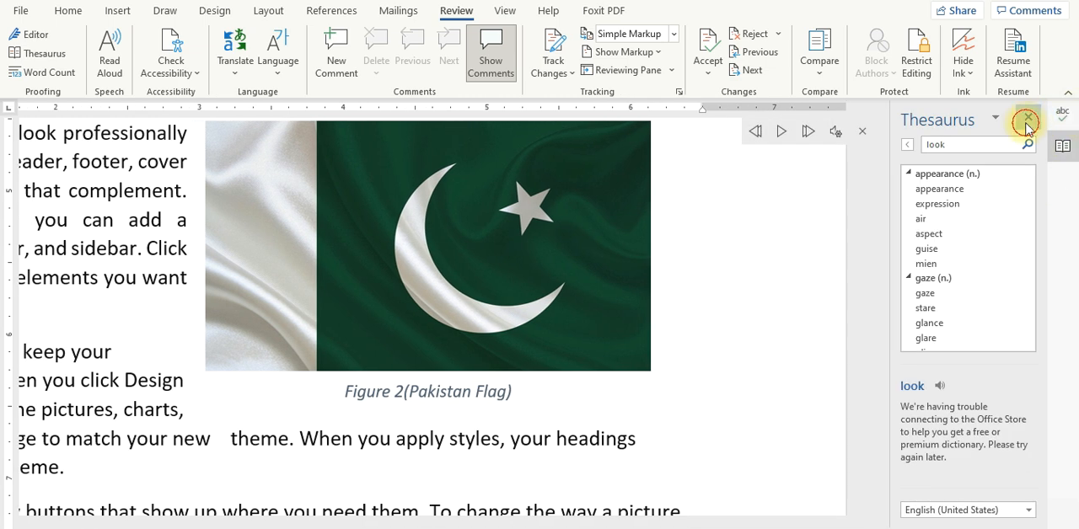
click(1028, 118)
click(1060, 118)
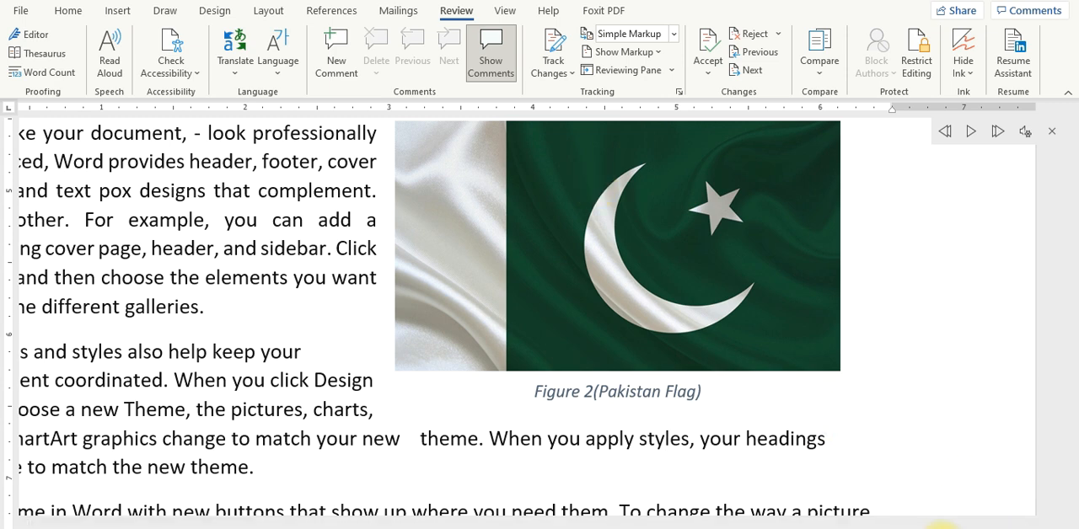
Step: Try to translate the selected paragraph starting "To make your document" with Microsoft Translator, retrying once
click(943, 528)
click(942, 528)
click(942, 528)
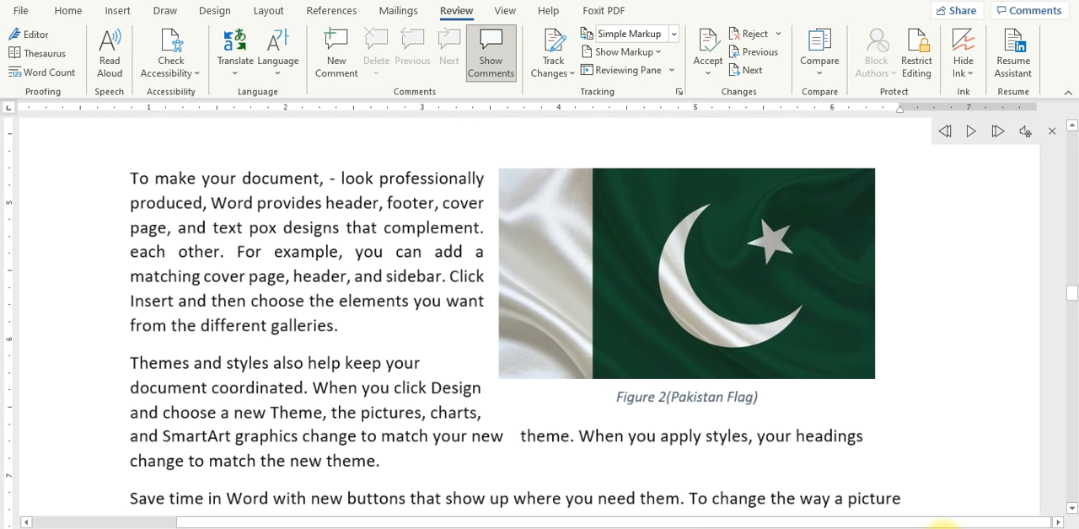
click(943, 528)
drag(169, 194, 370, 340)
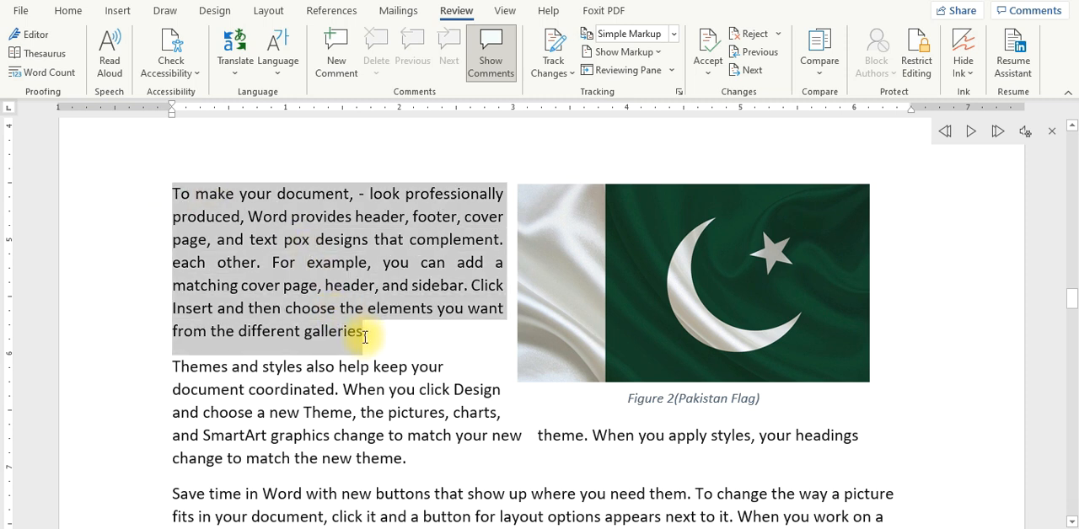
click(235, 49)
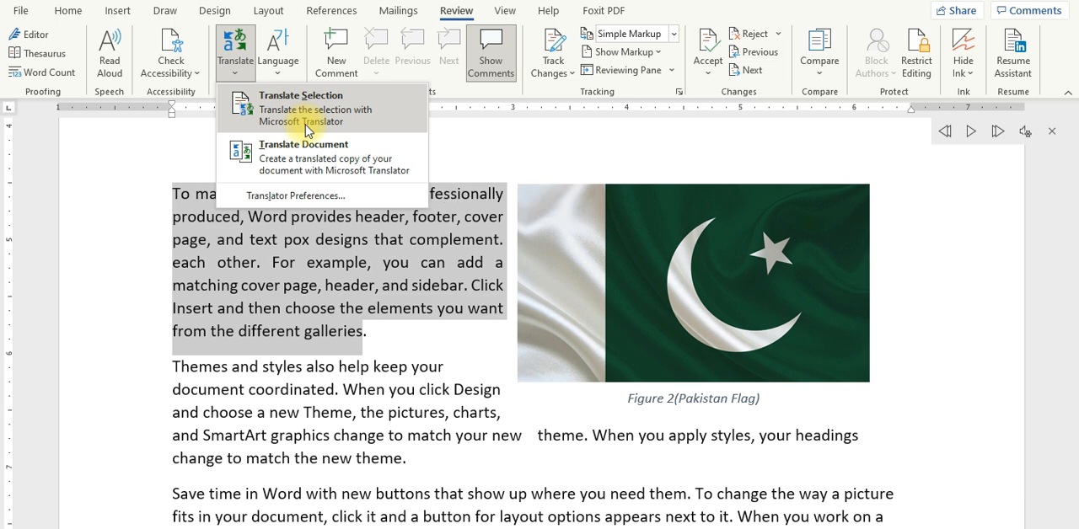
click(305, 123)
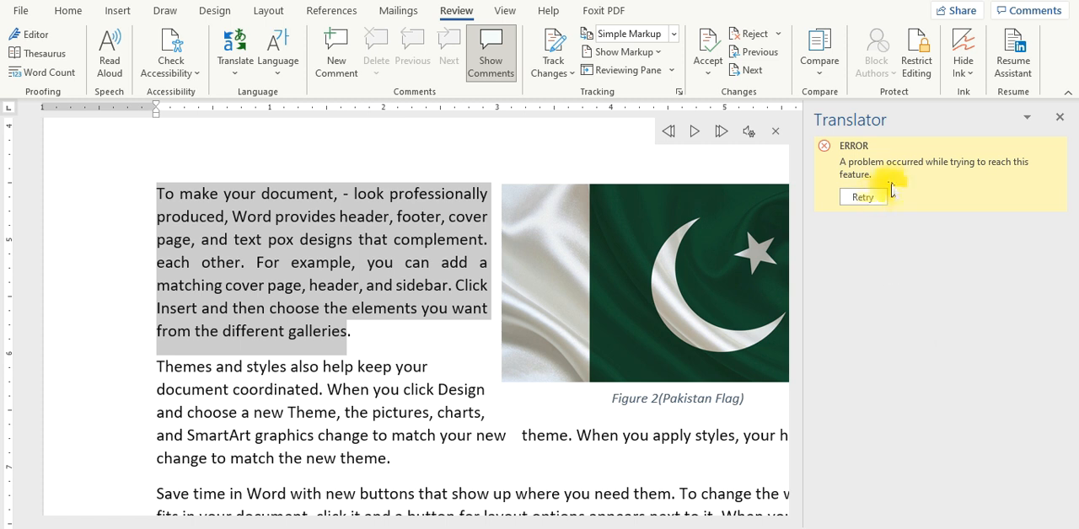
click(863, 197)
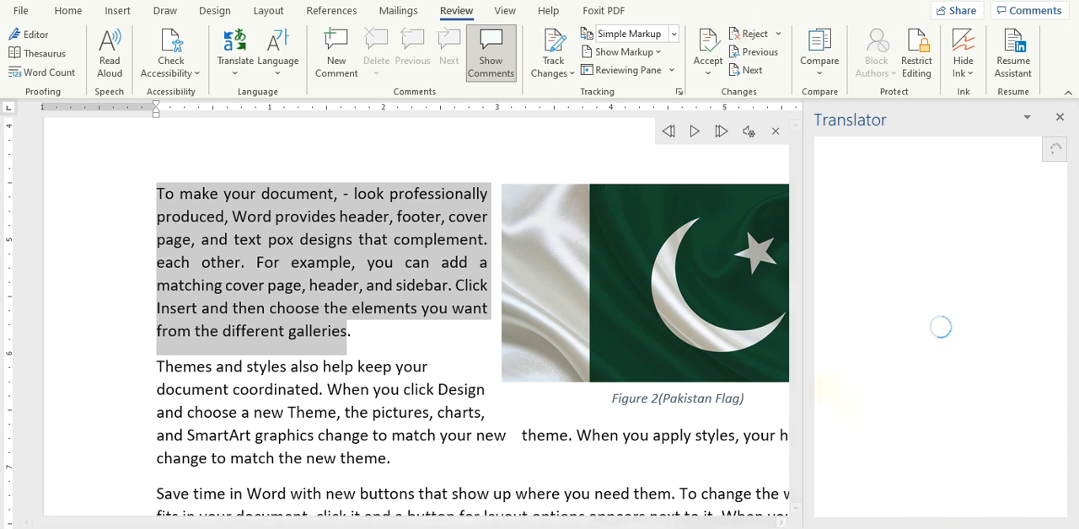
Step: View the proofing language options without choosing one, then close the Translator and deselect the paragraph
click(273, 78)
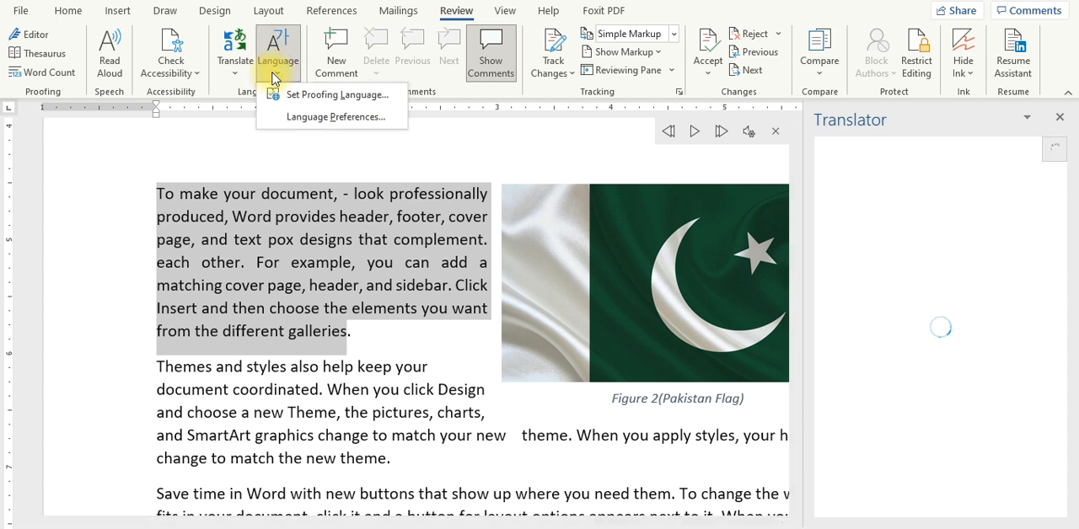
click(344, 150)
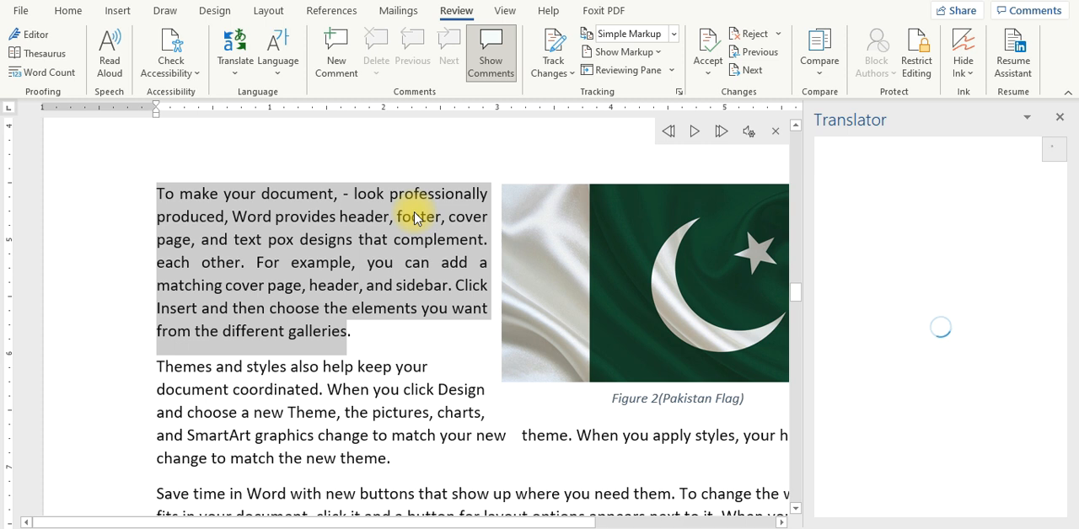
click(1059, 117)
click(464, 263)
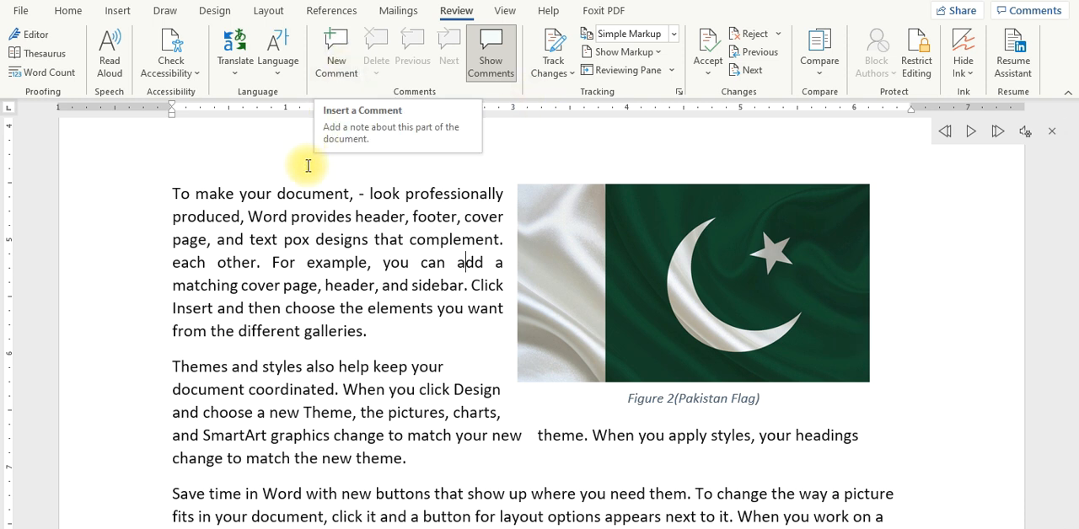
Step: Add the comment "Kindly Change this" to the paragraph starting "To make your document"
drag(167, 193, 364, 333)
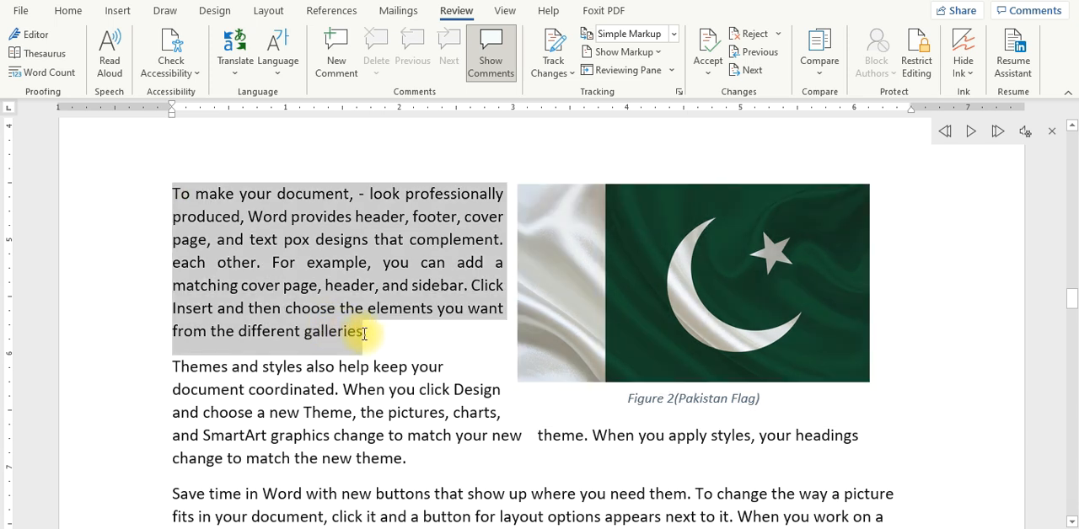
click(335, 66)
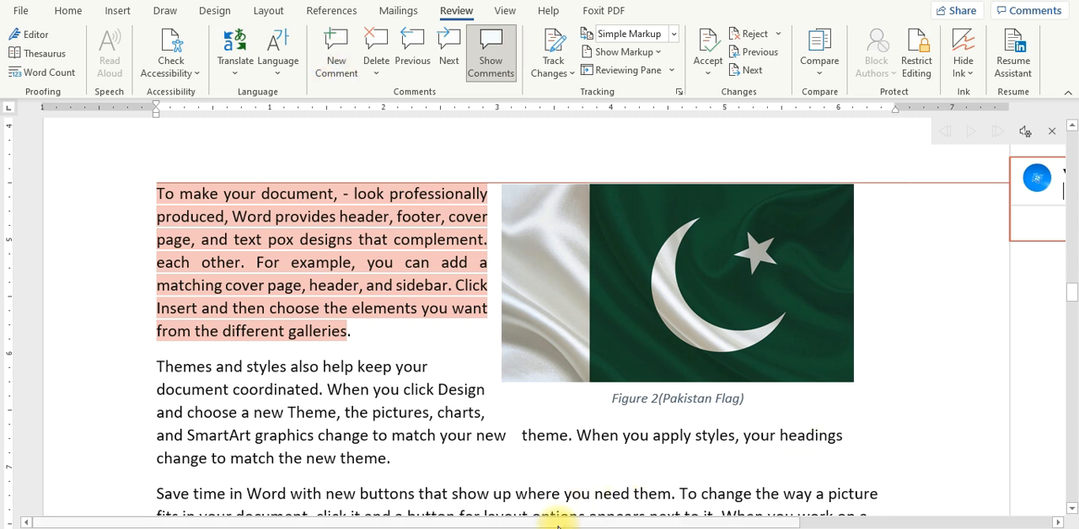
drag(546, 521, 843, 505)
text(Kindly )
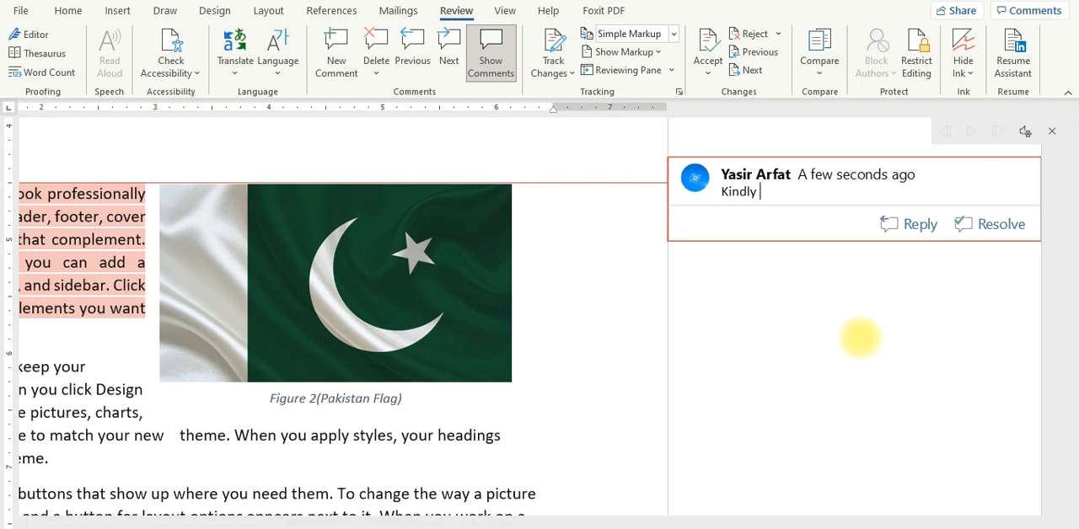
text(Change this)
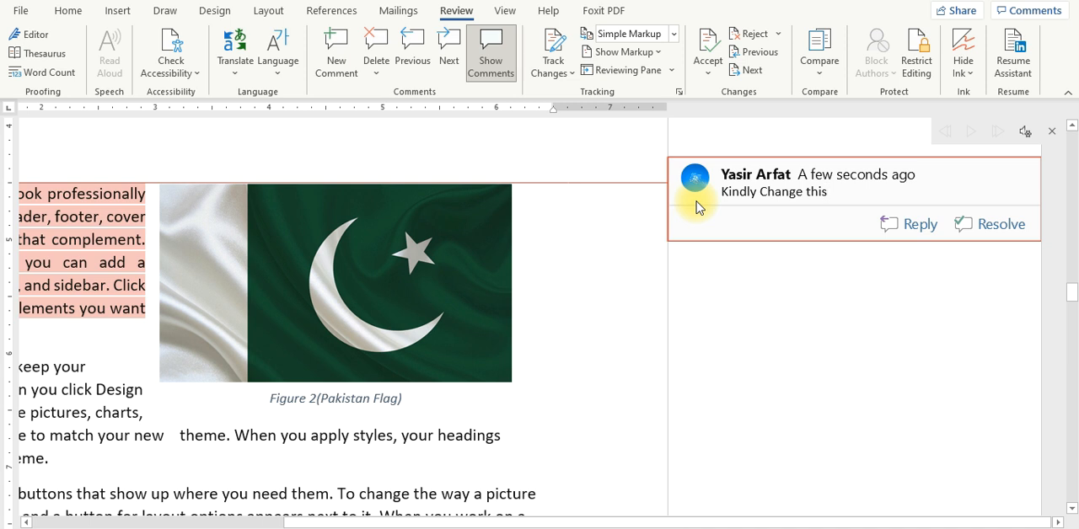
Step: Reply "Sir I have Done" to the paragraph's comment and mark the comment as resolved
click(927, 227)
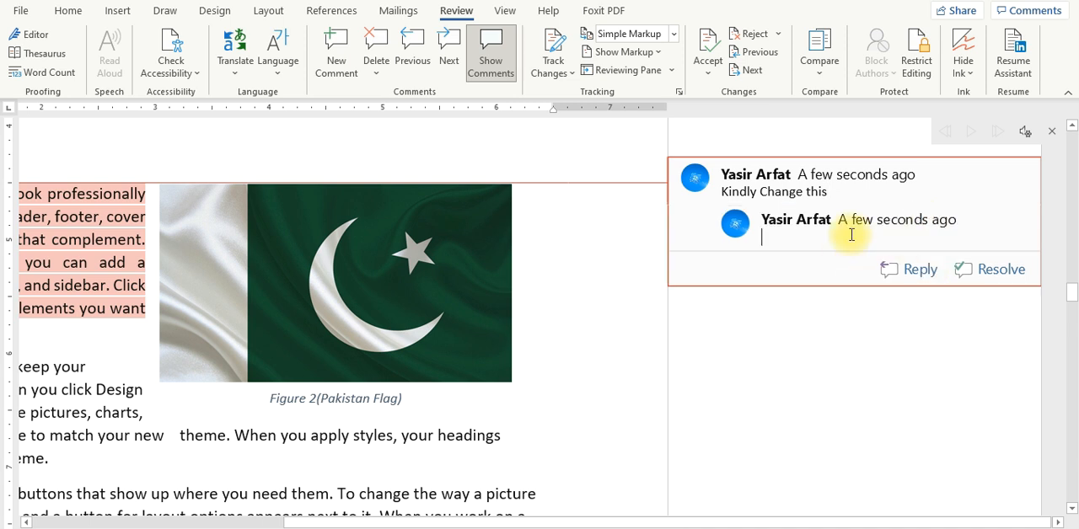
text(Sir )
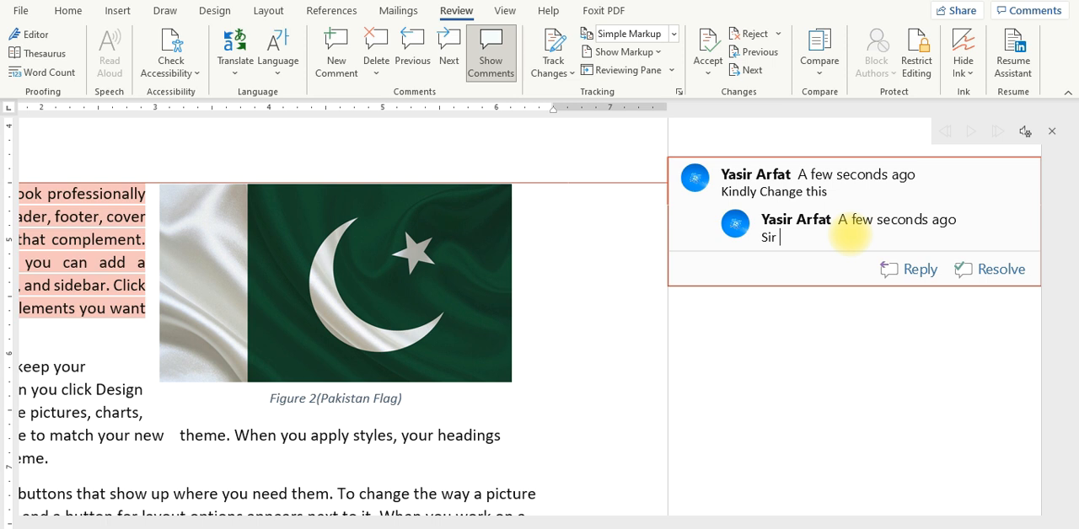
text(I have Don)
key(BackSpace)
key(BackSpace)
text(ne)
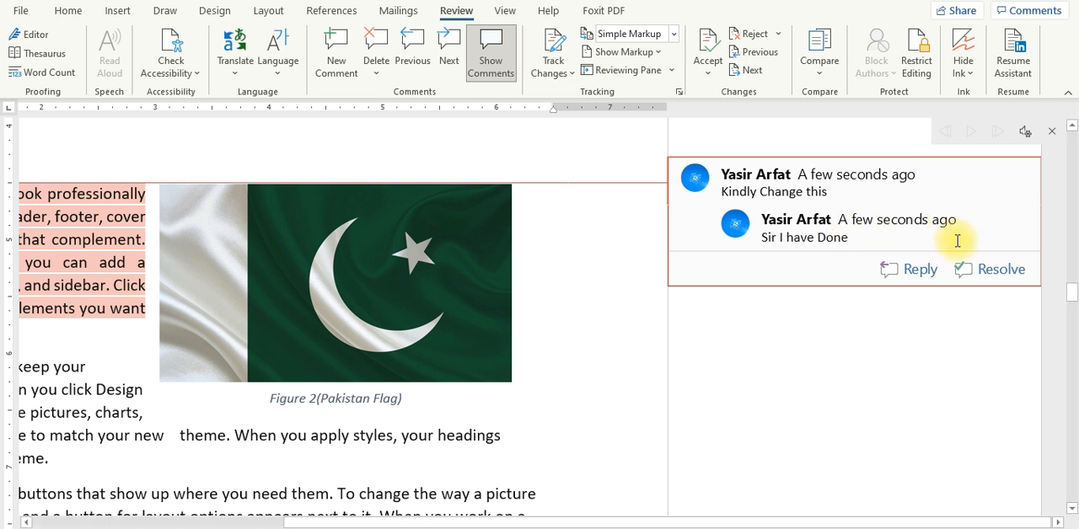
click(992, 290)
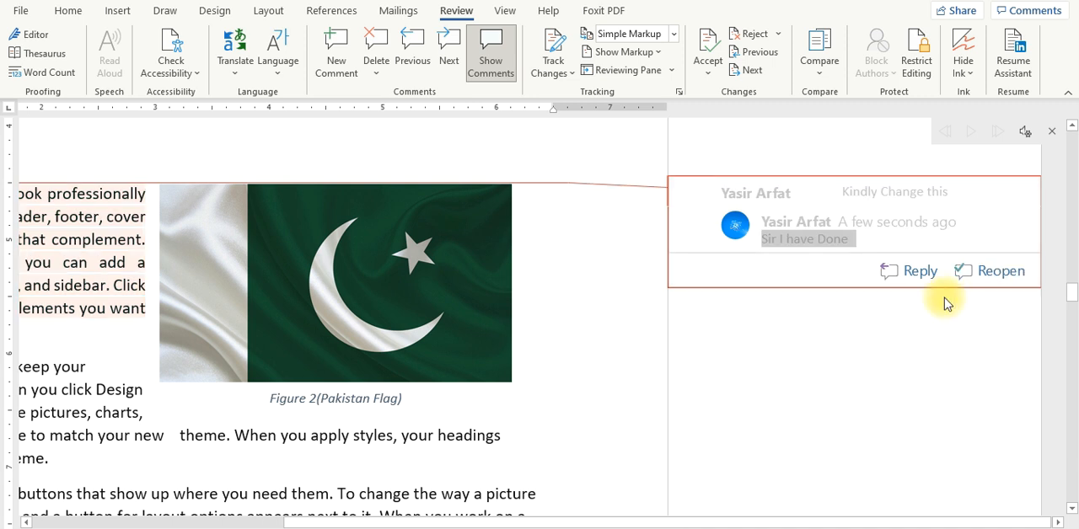
Step: Toggle the comment "Kindly Change this" between reopened and resolved, leaving it reopened
click(986, 285)
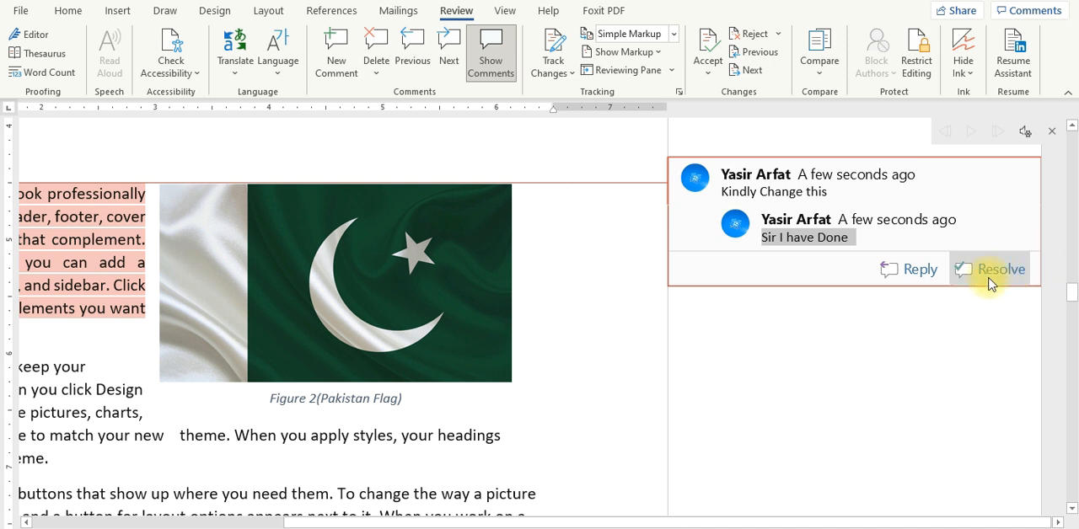
click(991, 284)
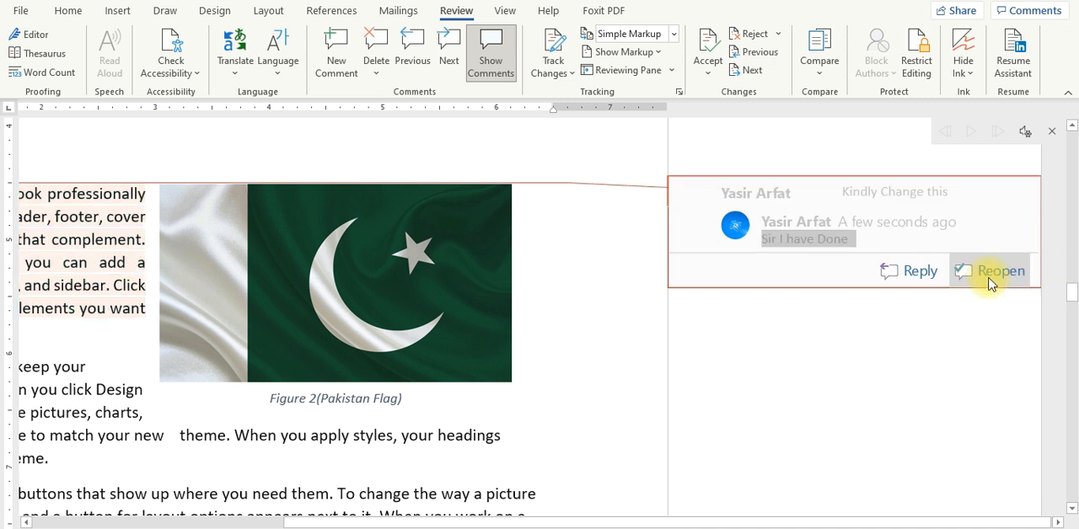
click(990, 284)
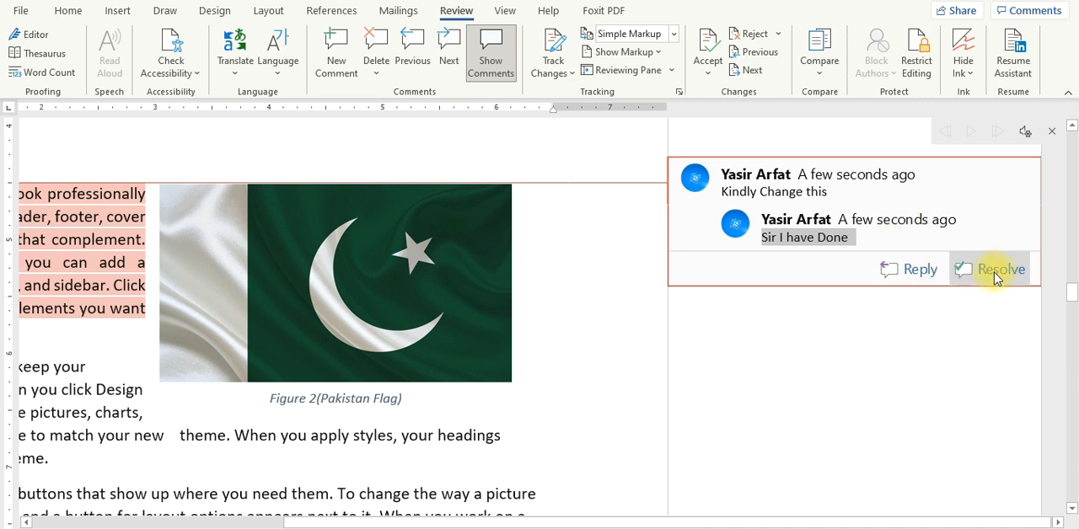
Step: Delete the reply "Sir I have Done" and the comment "Kindly Change this" from the paragraph
click(377, 42)
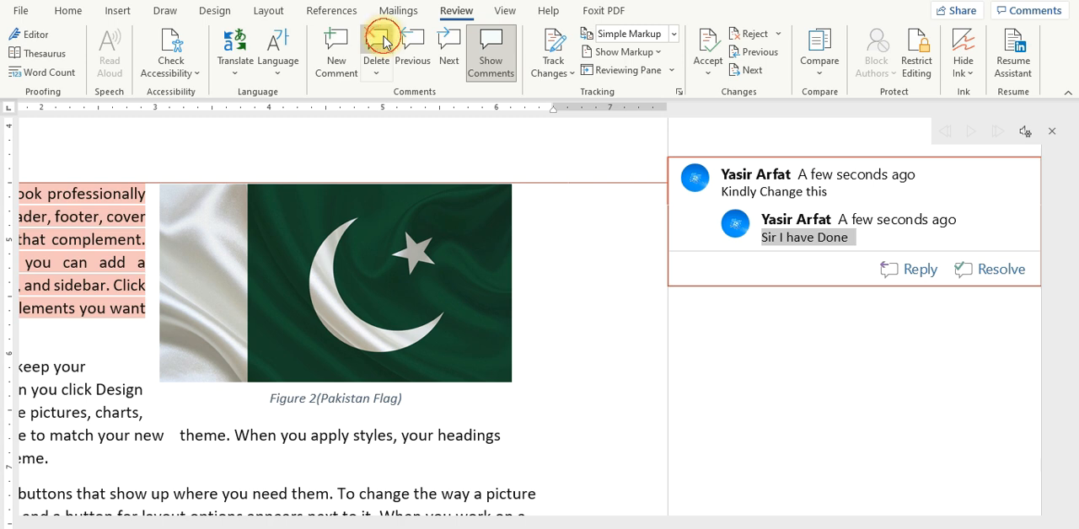
click(761, 189)
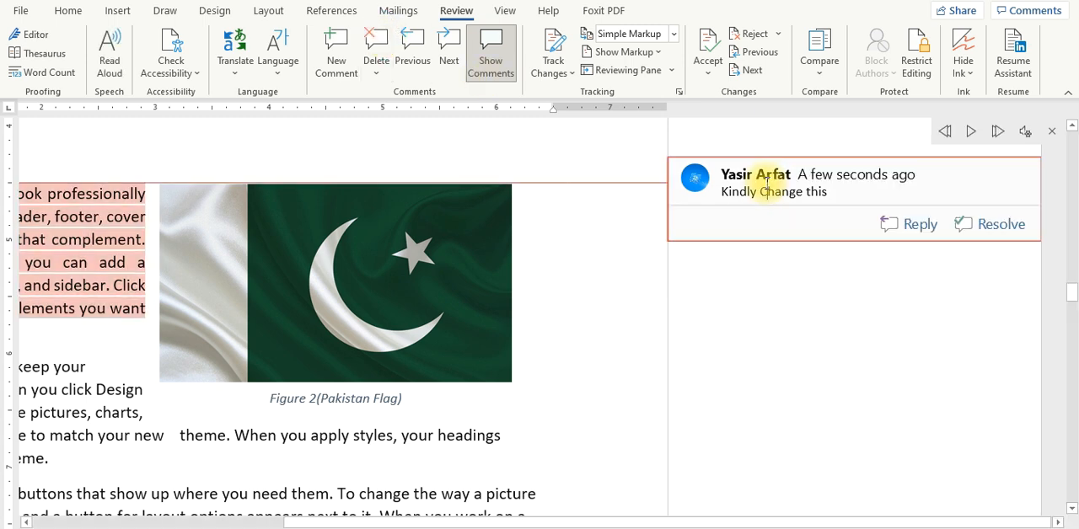
click(372, 50)
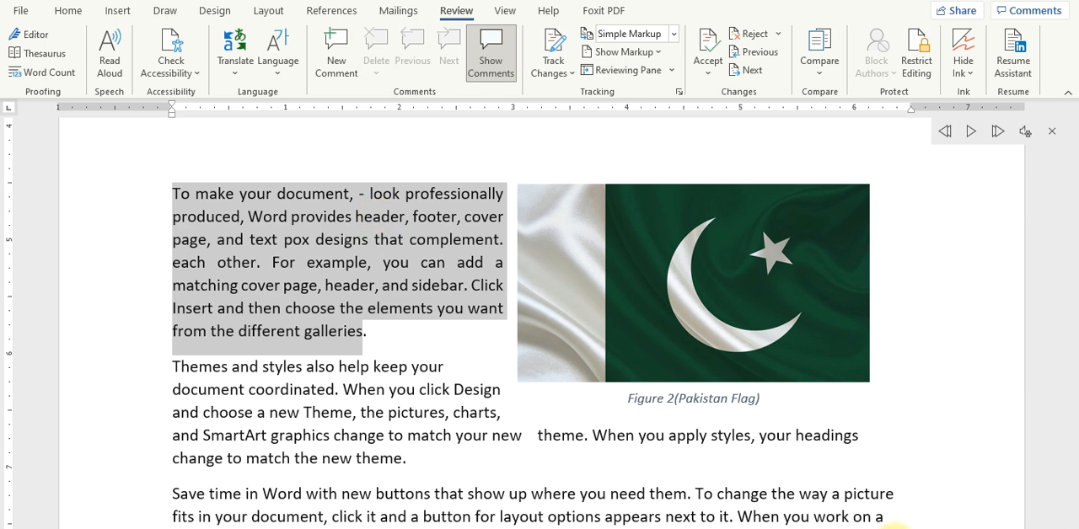
Step: Add blank comments to the selected paragraph starting "To make your document", the word "match" and the word "button"
click(945, 528)
click(946, 528)
click(946, 524)
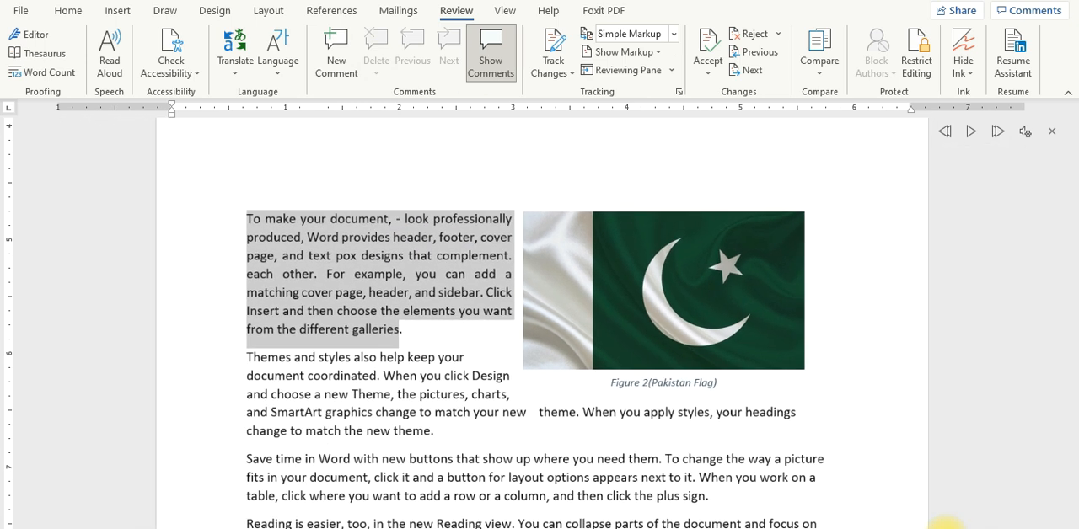
click(355, 68)
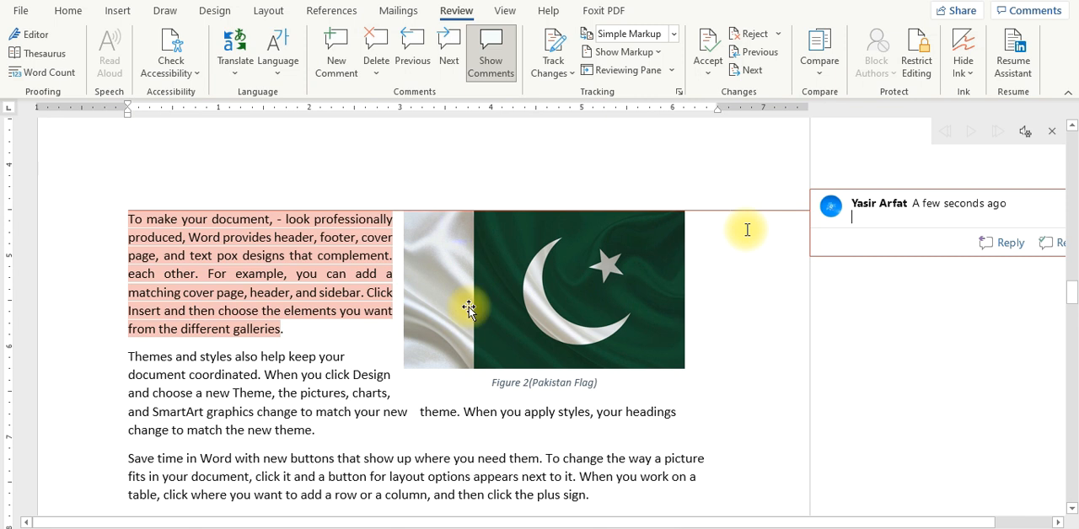
double_click(333, 411)
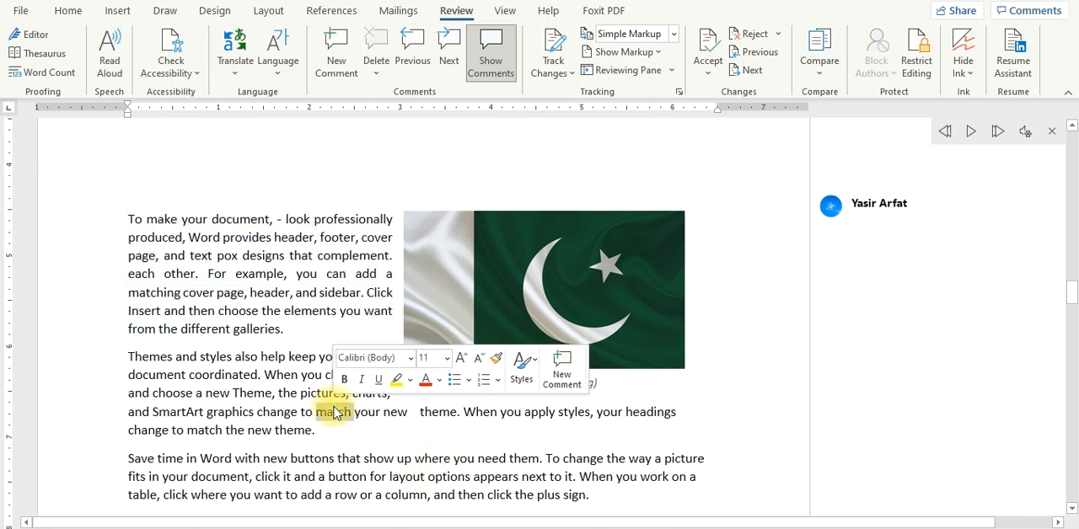
click(334, 49)
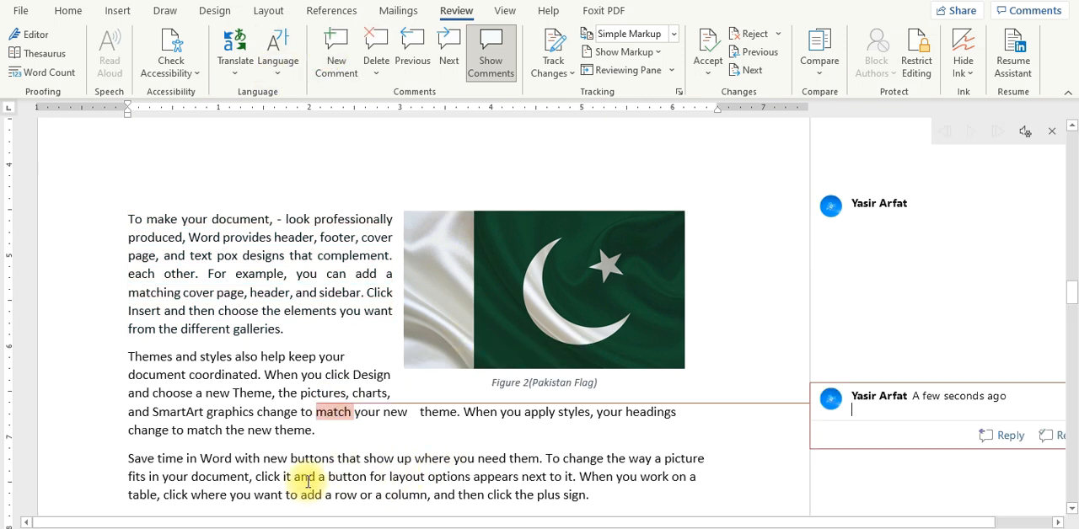
double_click(346, 476)
click(339, 56)
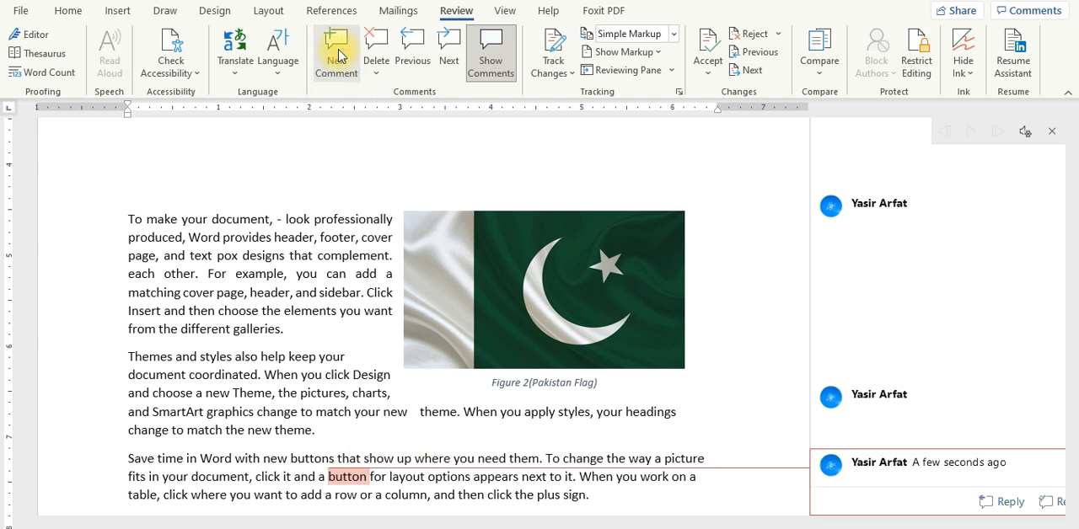
Step: Step back through the comments to the first one and forward again to the comment on "button"
click(418, 55)
click(418, 56)
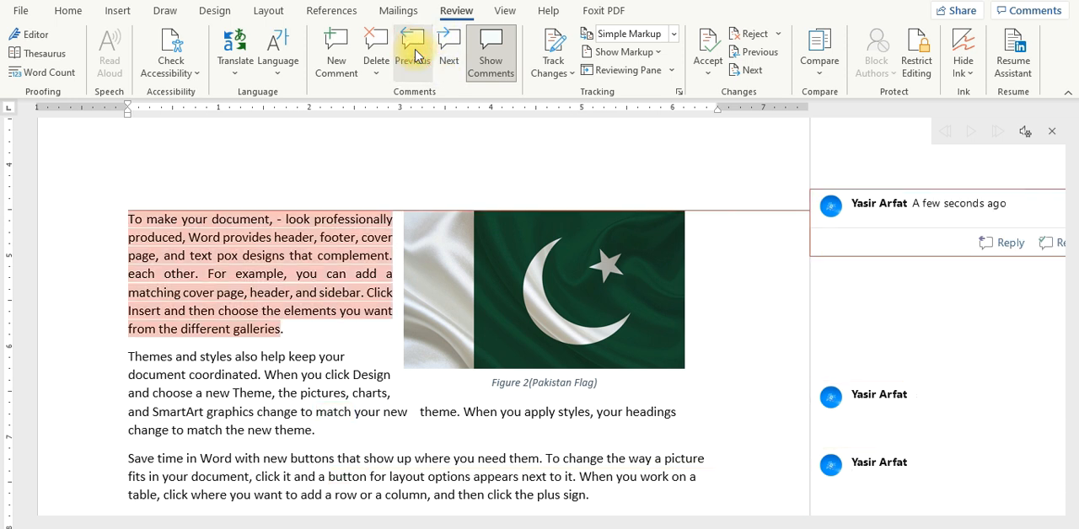
click(448, 64)
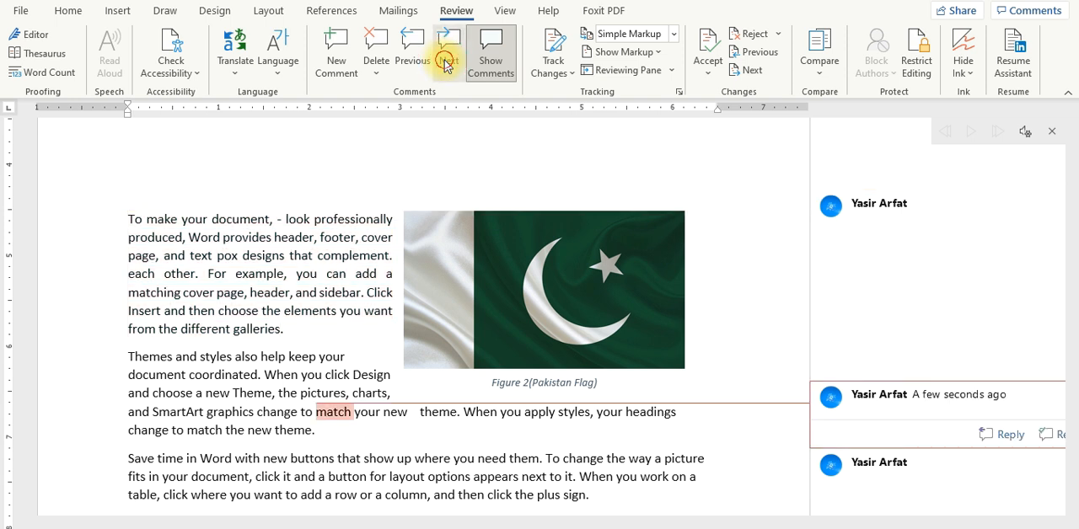
click(448, 65)
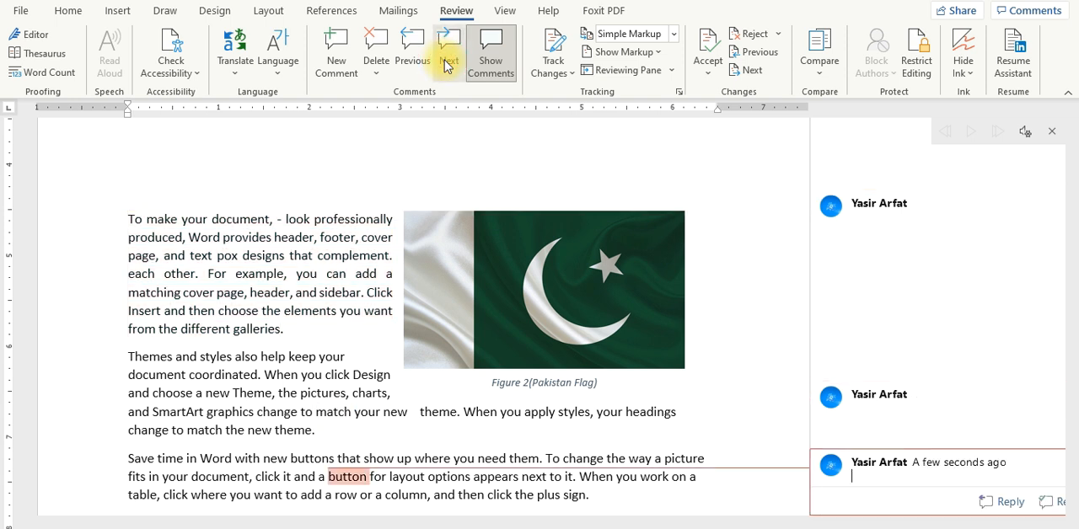
Step: Collapse and reshow the comments, open each of the three in turn, and collapse them again
click(490, 67)
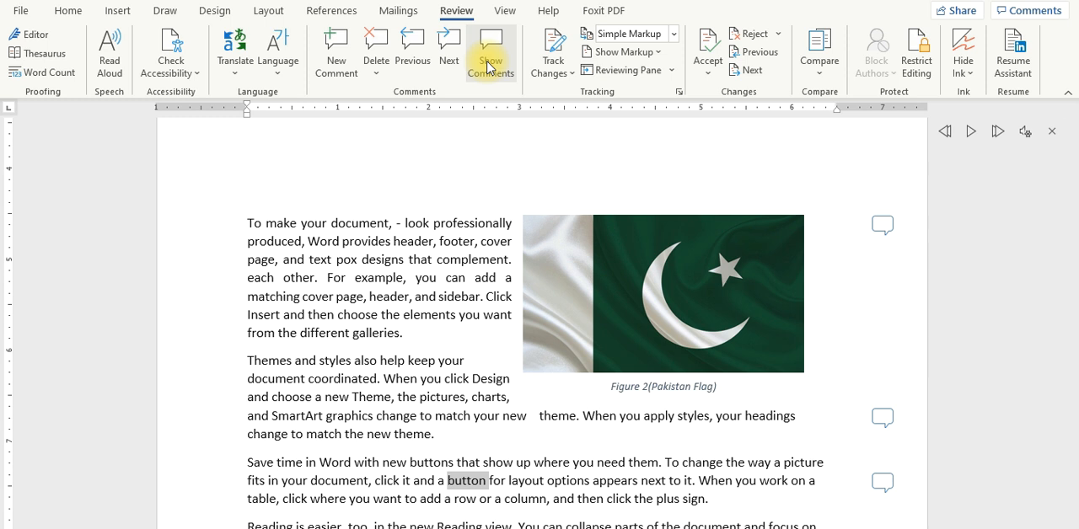
click(490, 68)
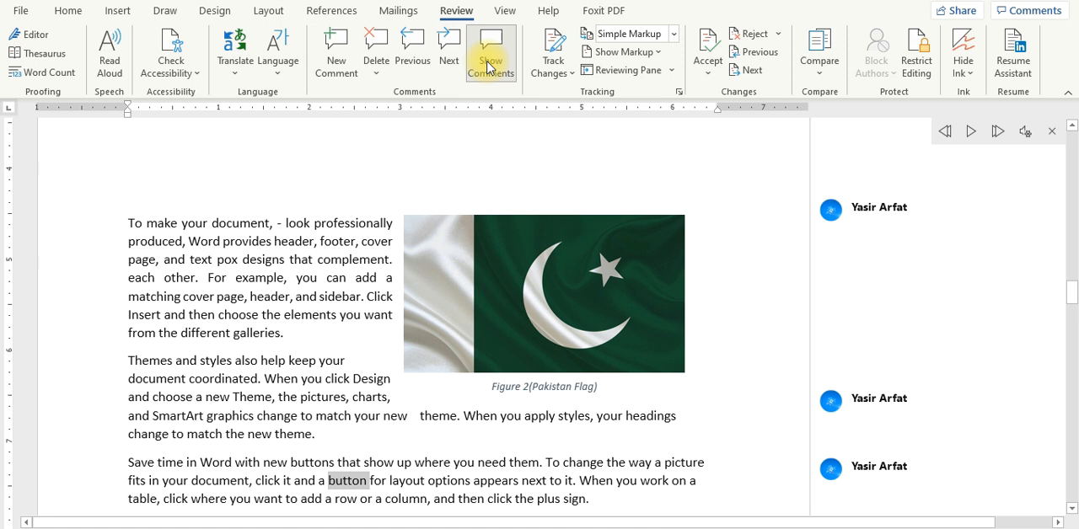
click(879, 206)
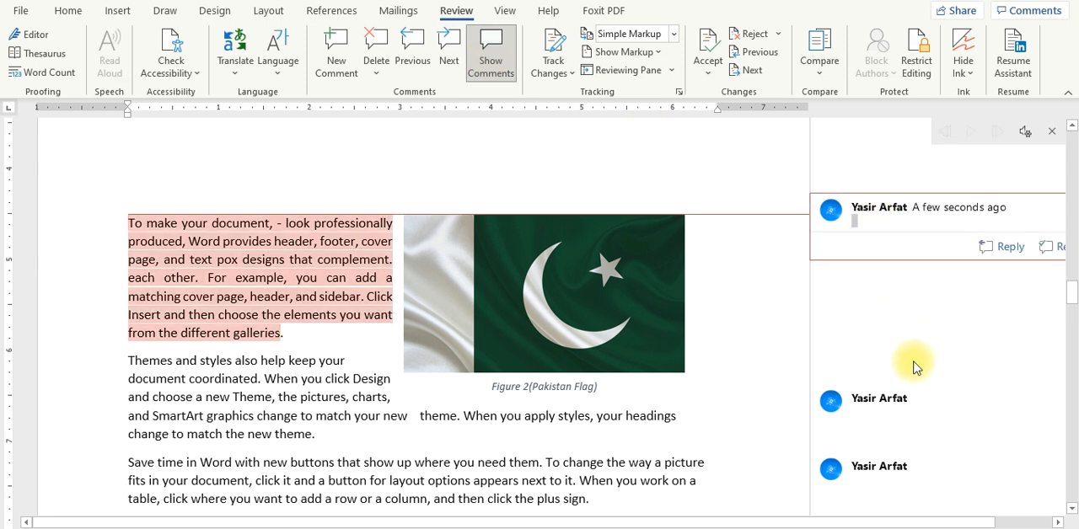
click(896, 403)
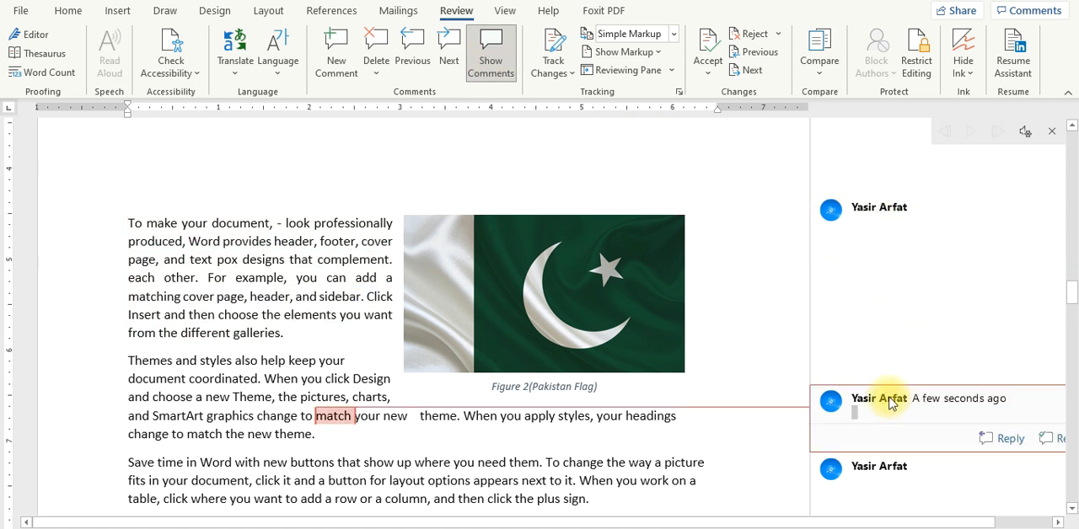
click(896, 463)
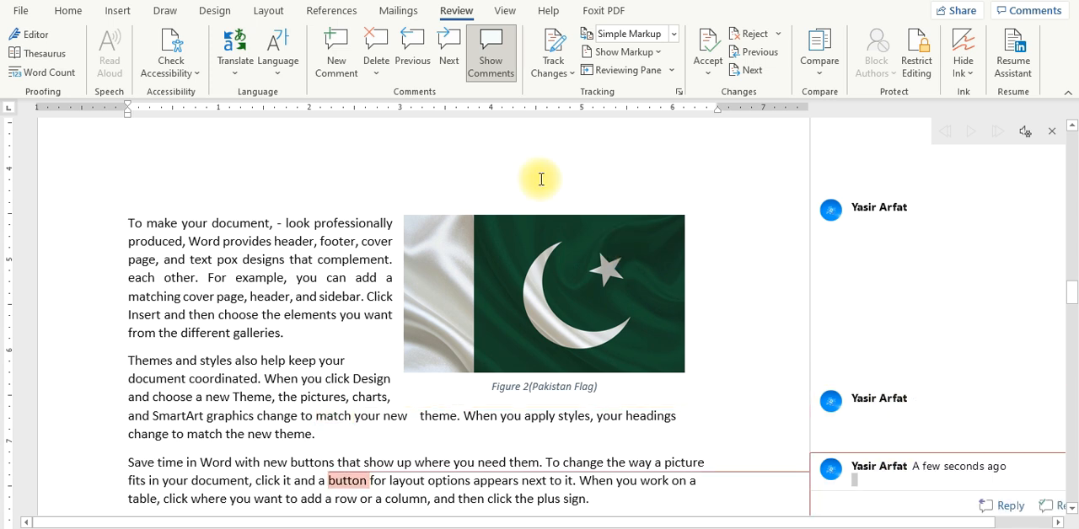
click(493, 70)
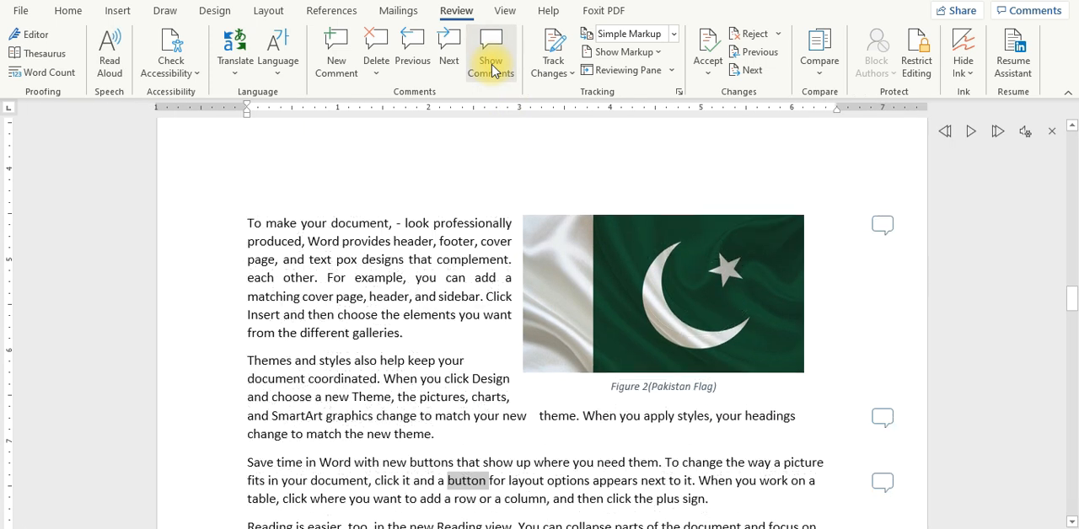
Step: Set the markup display to No Markup, checking the print preview before and after the change
key(ctrl+p)
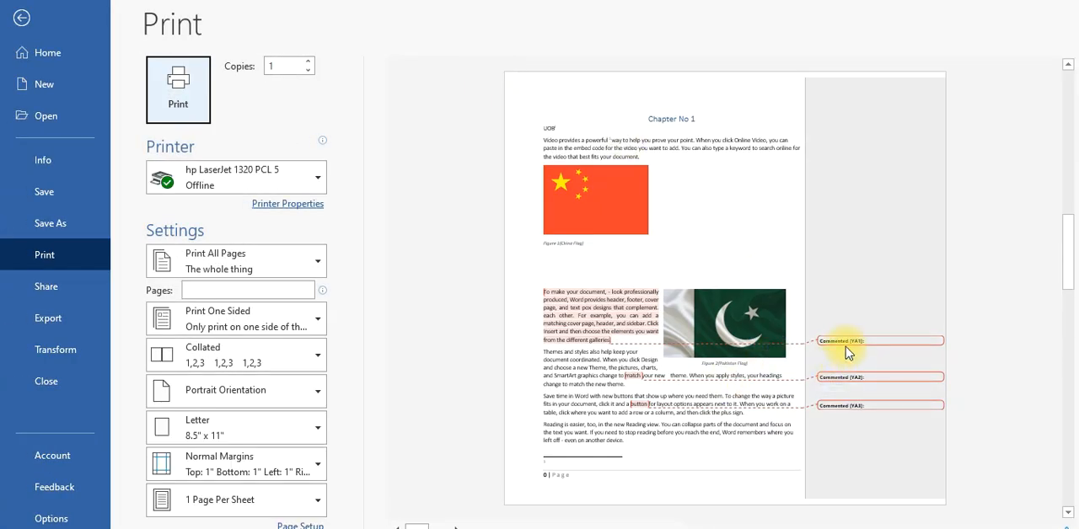
key(Escape)
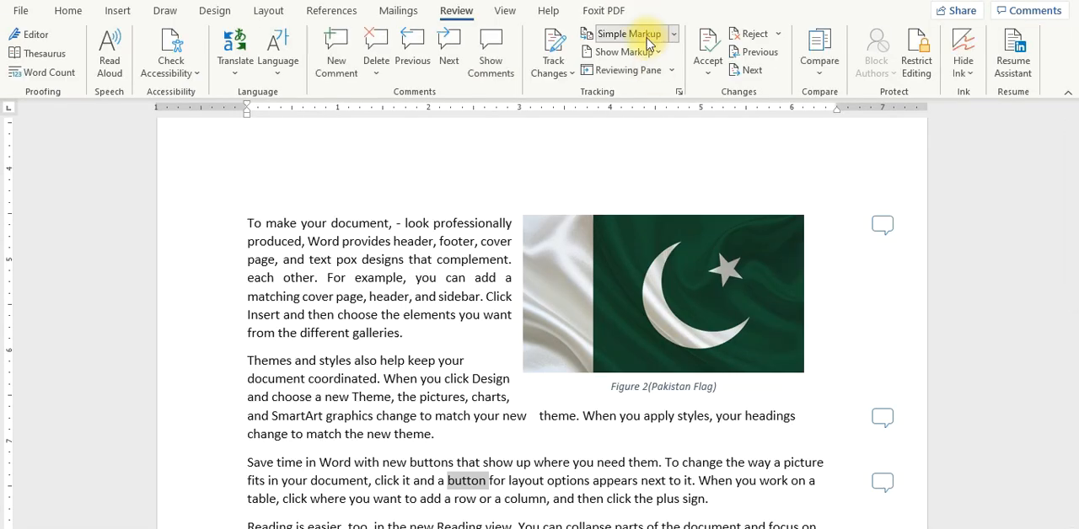
click(647, 35)
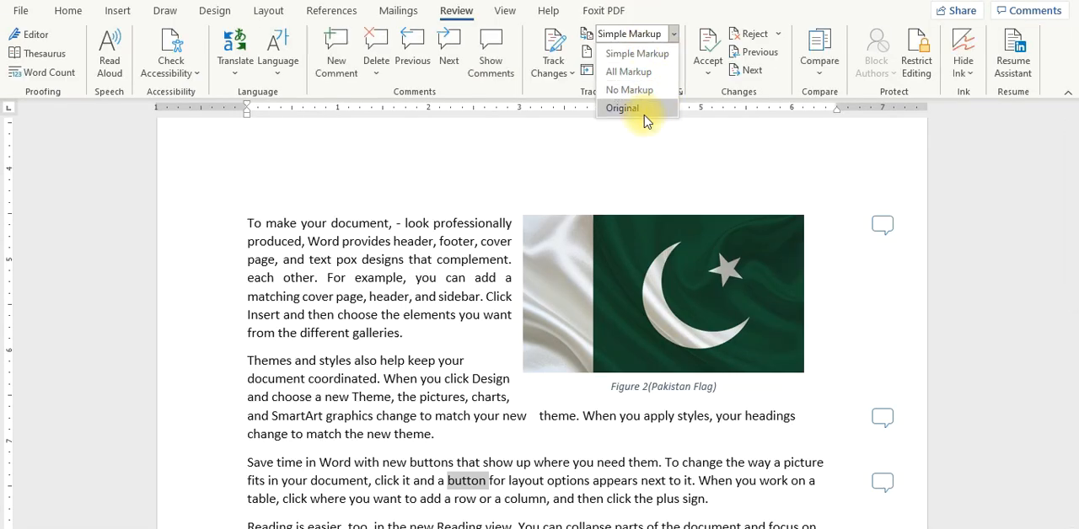
click(638, 91)
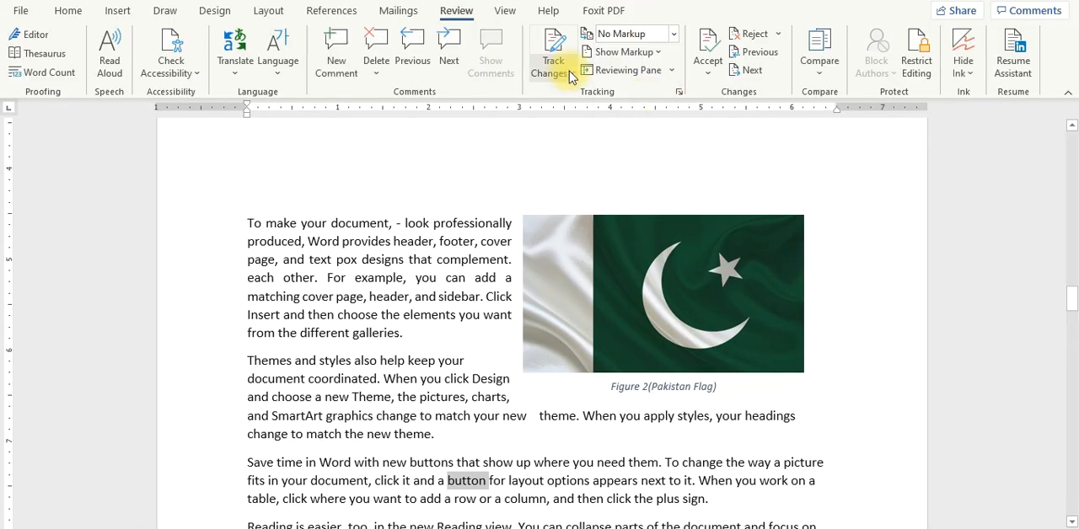
key(ctrl+p)
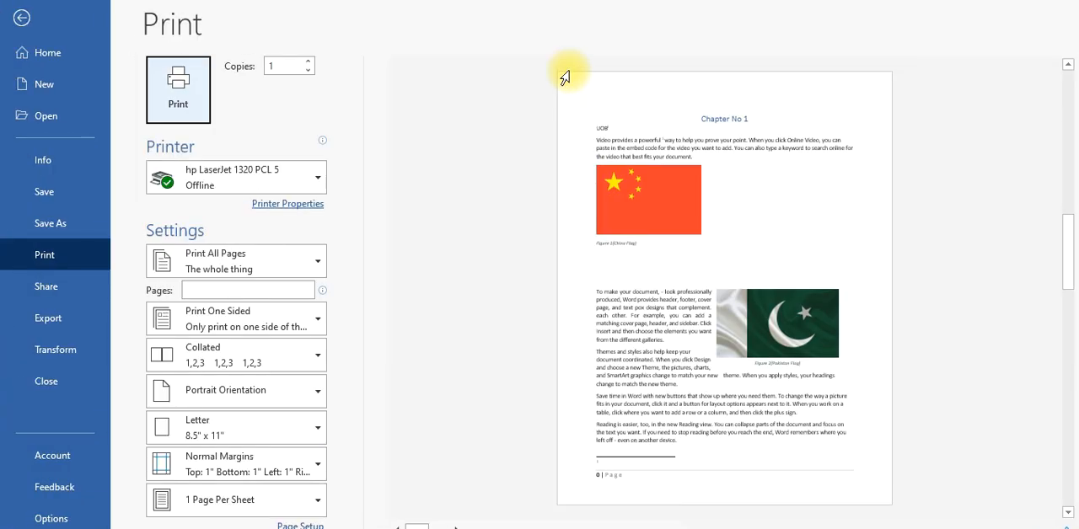
key(Escape)
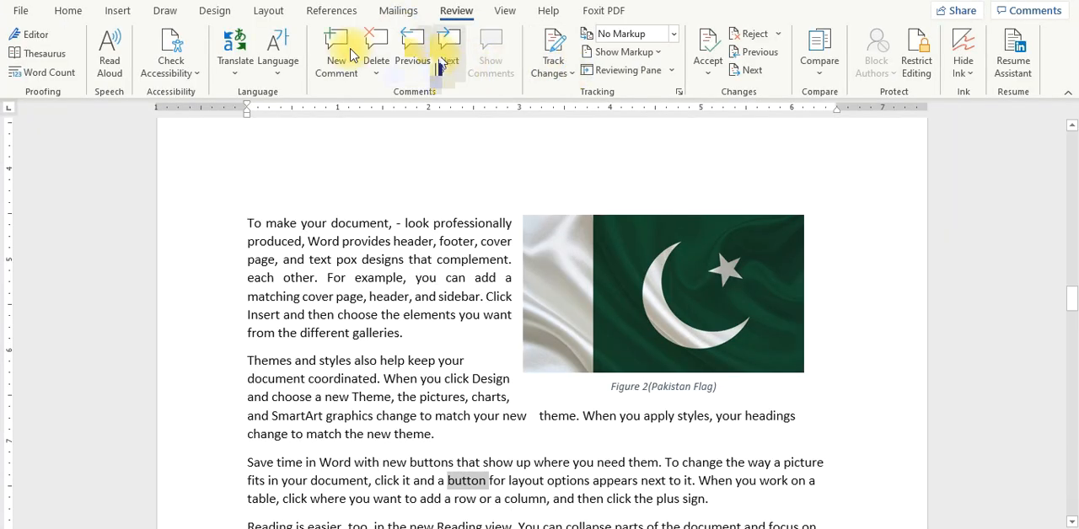
Step: Add three blank comments to the word "example" in the paragraph starting "To make your document"
click(432, 276)
click(359, 222)
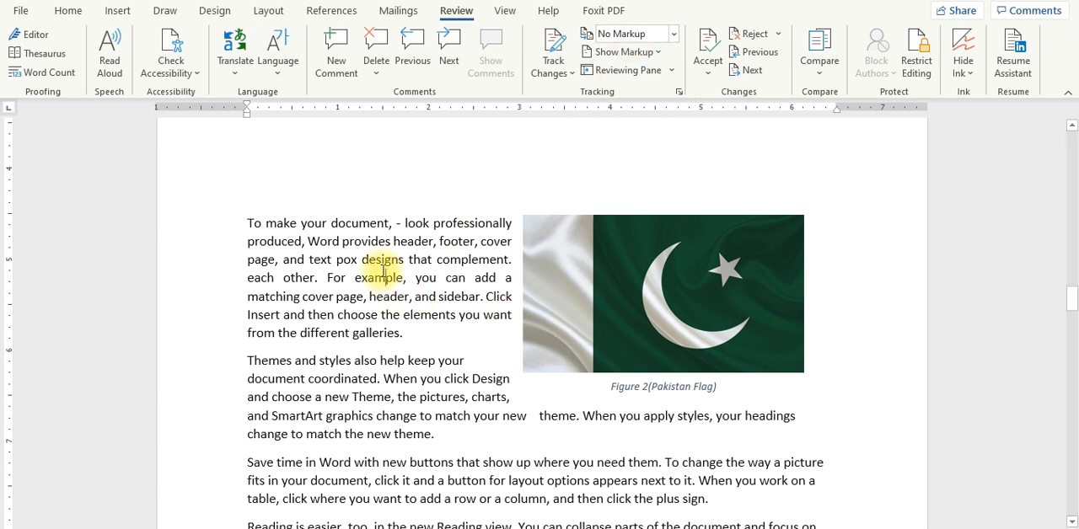
click(336, 52)
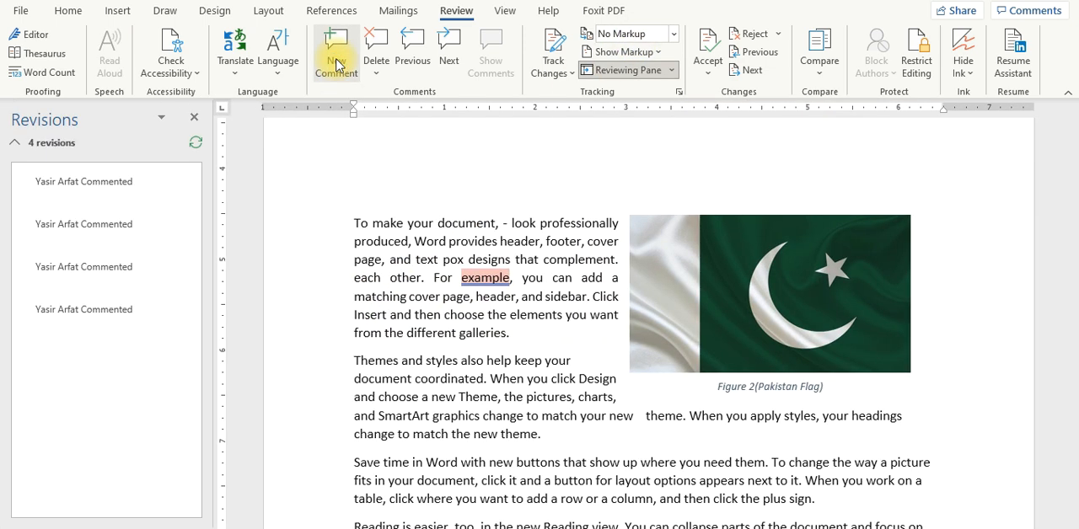
click(336, 63)
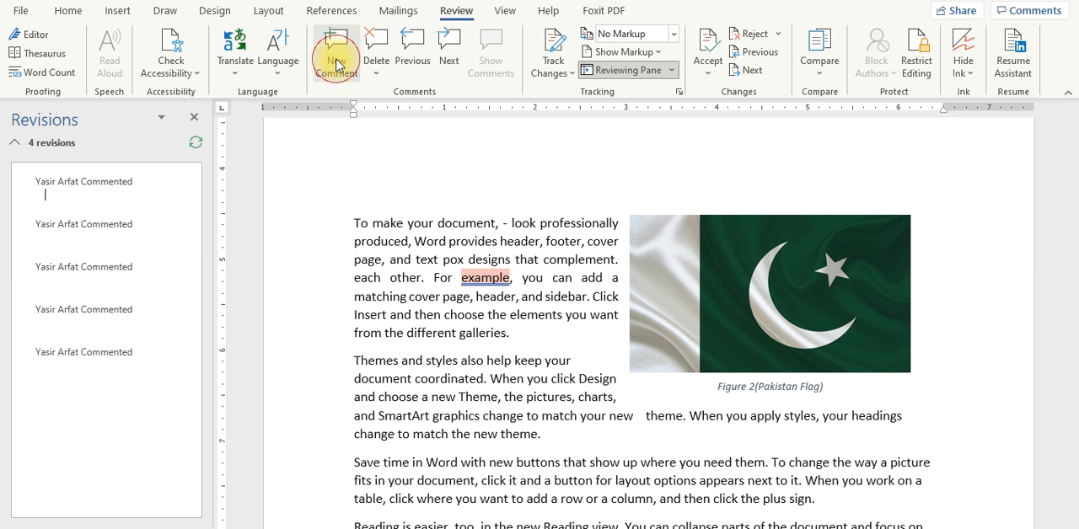
click(337, 66)
Step: Look through the comment entries in the list of revisions and close the list
click(73, 336)
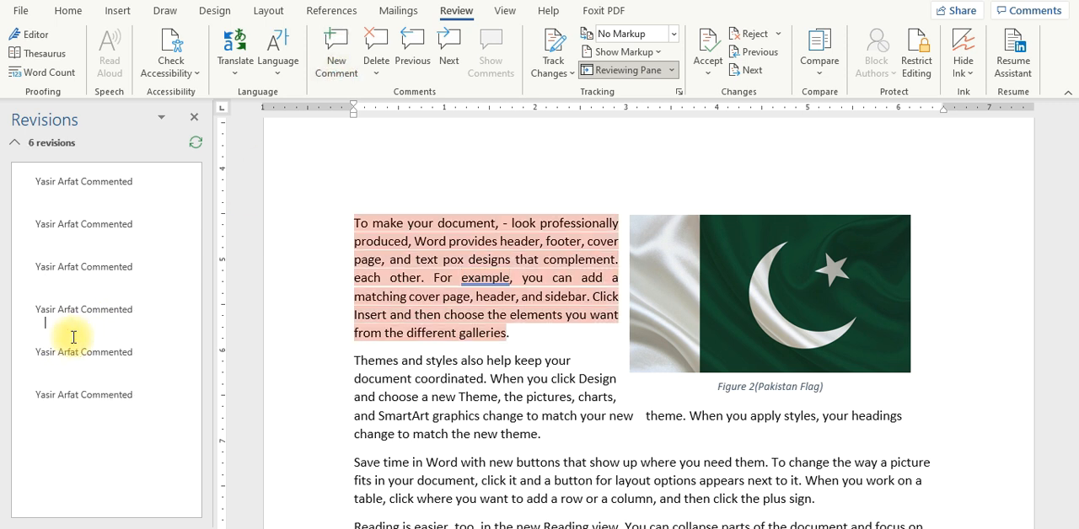
click(108, 211)
click(127, 303)
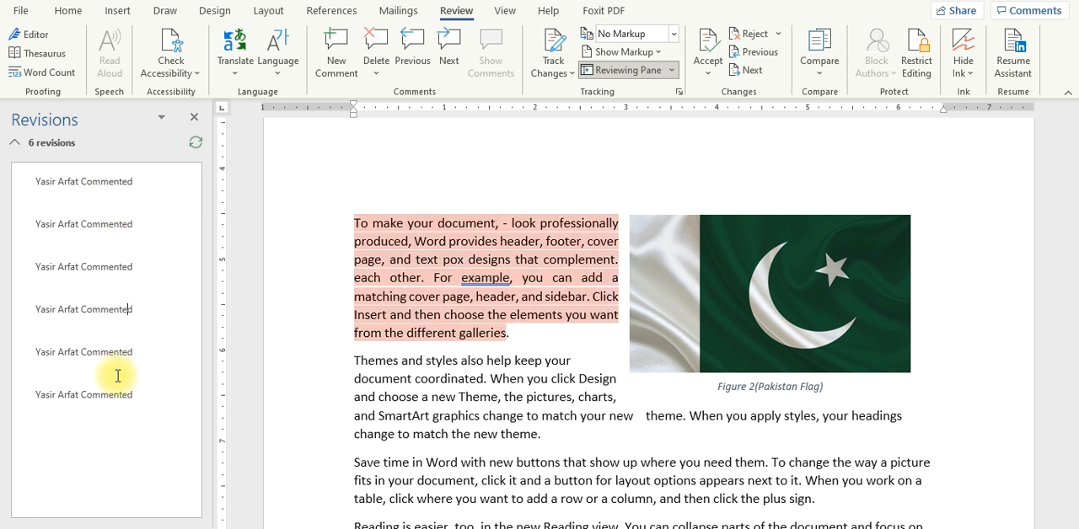
click(118, 376)
click(118, 427)
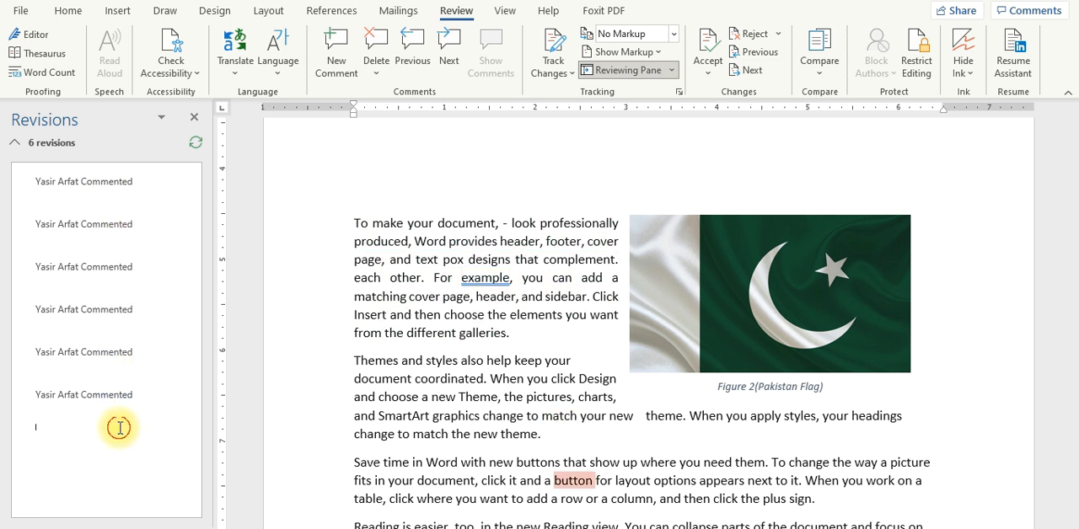
click(195, 119)
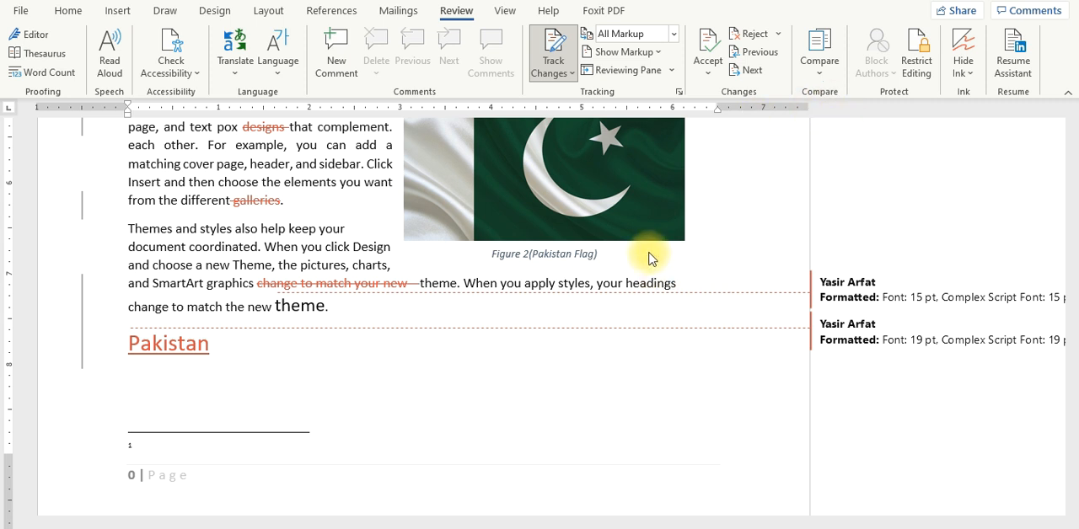
Step: Close the two open documents without saving their changes
click(400, 398)
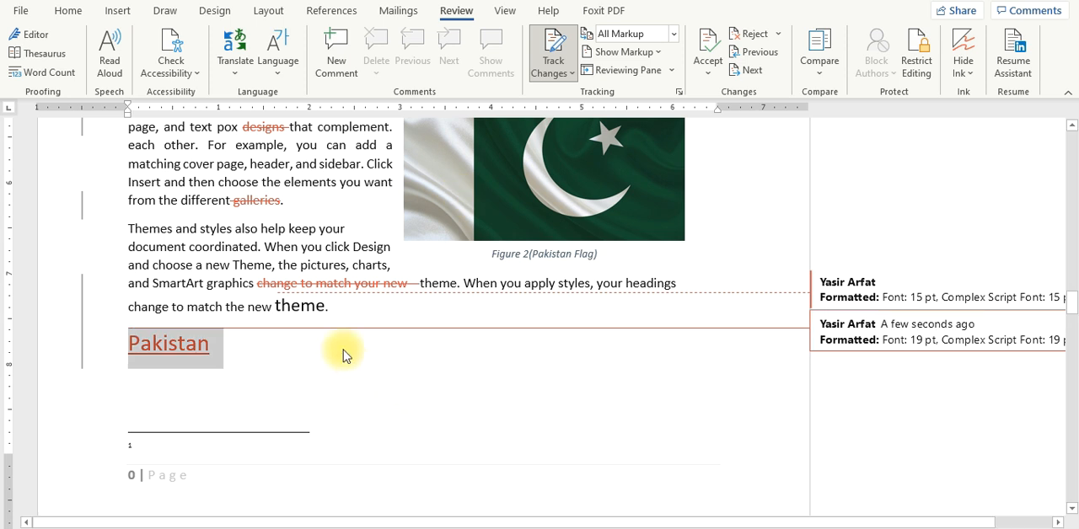
key(ctrl+w)
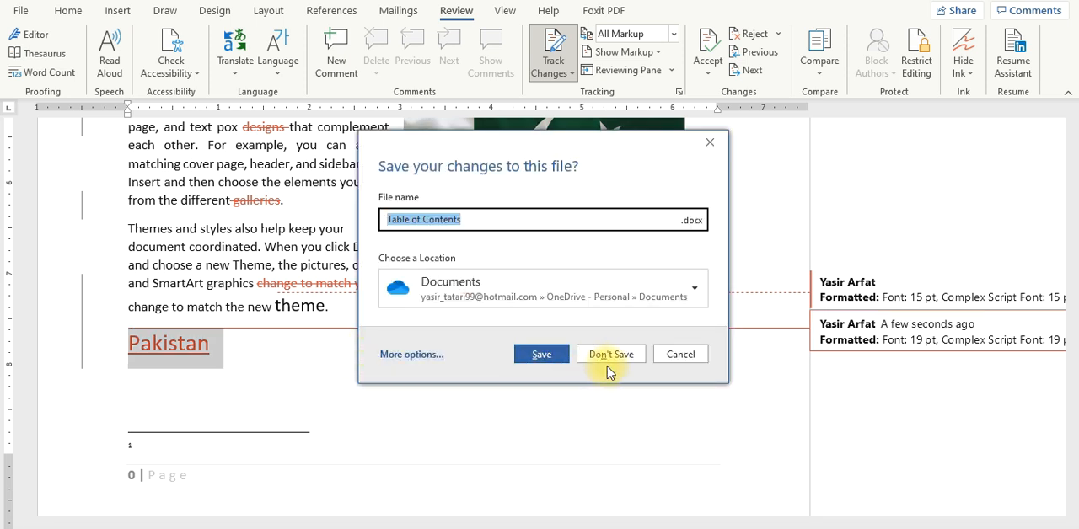
click(615, 358)
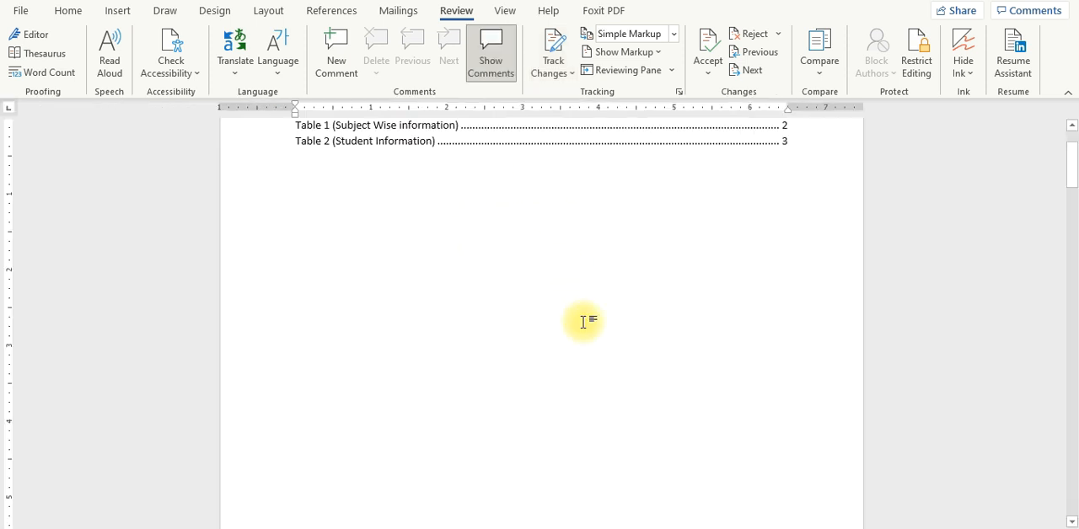
key(ctrl+w)
click(611, 355)
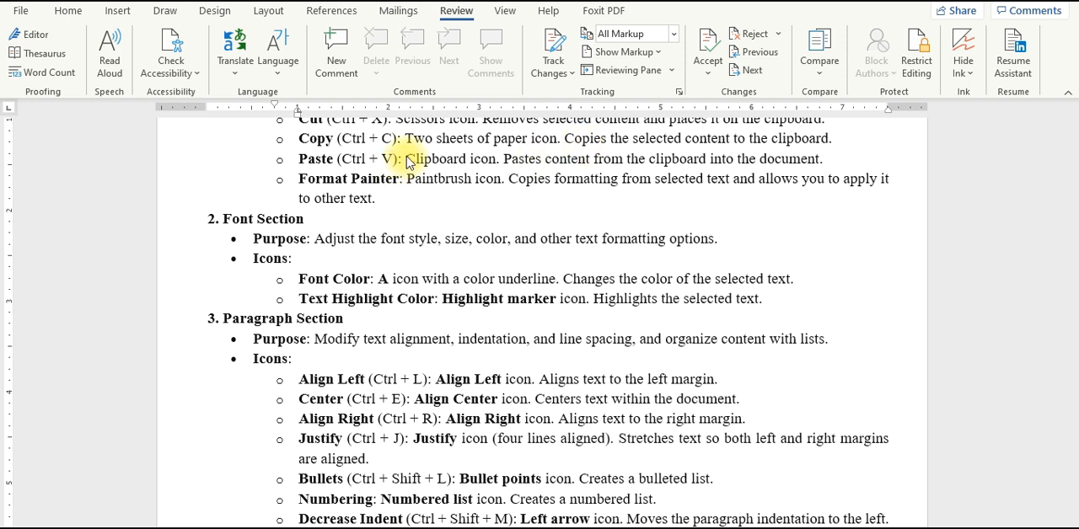
Step: Turn on Track Changes and delete the word "icon" after "Two sheets of paper" in the Copy bullet
click(566, 44)
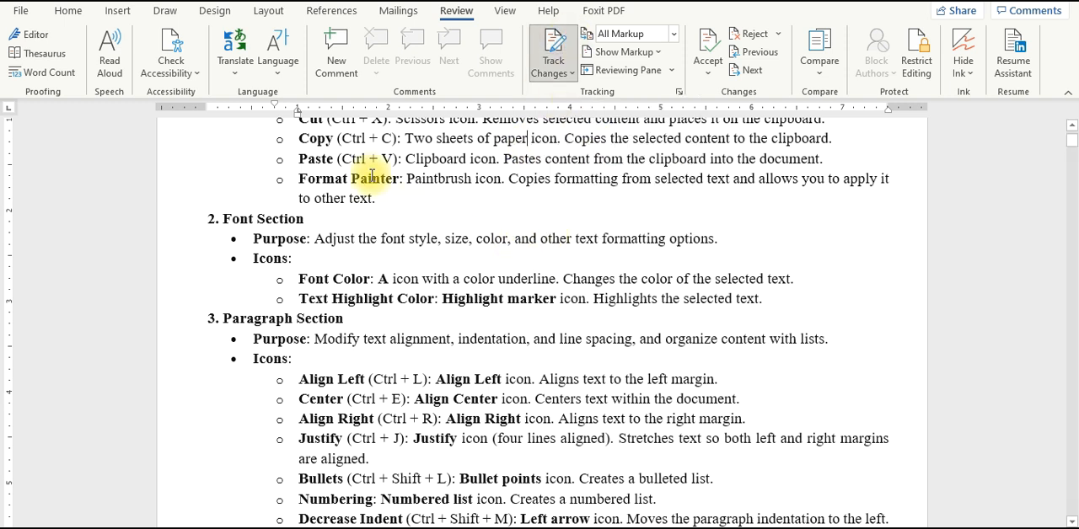
key(ctrl+shift+Right)
key(Delete)
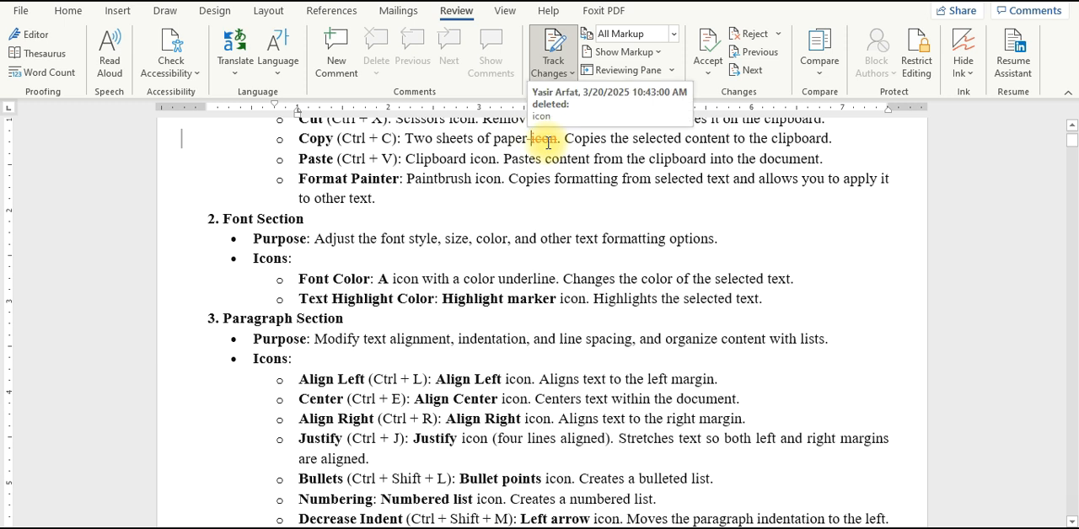
Step: Insert the word "Pakistan" before "content to the clipboard" in the Copy bullet
click(686, 138)
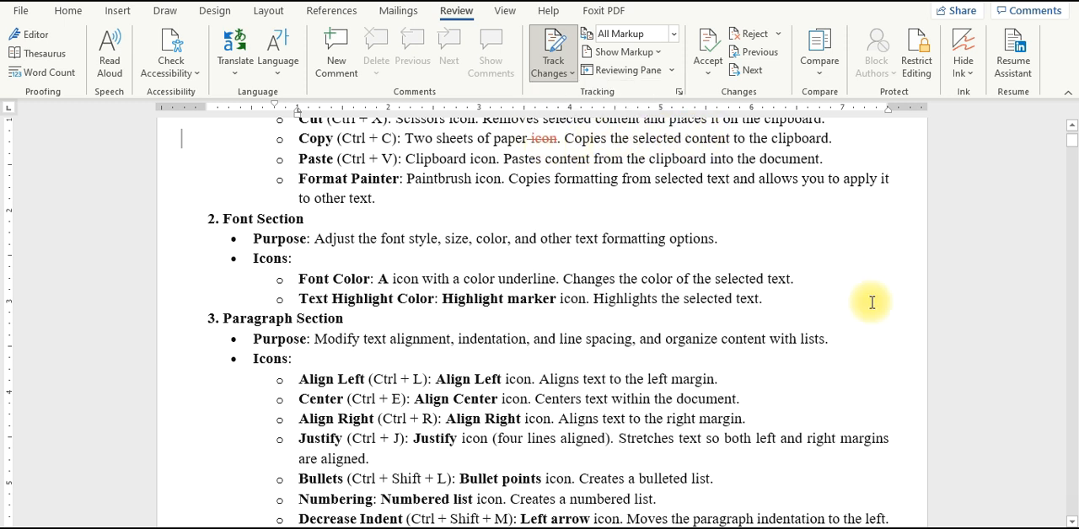
text(Pakistan)
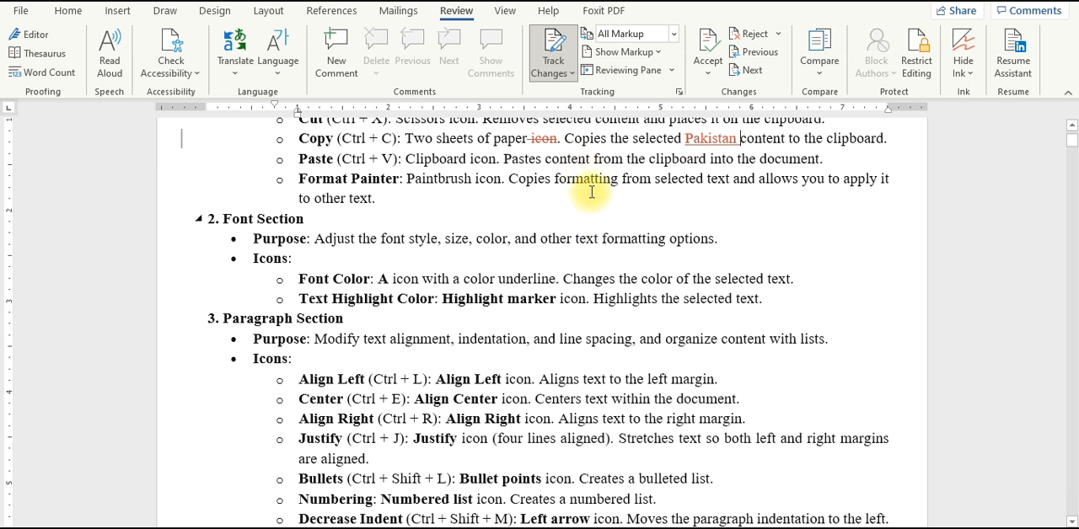
Step: View the tracked changes in Simple Markup and return the markup display to All Markup
click(634, 42)
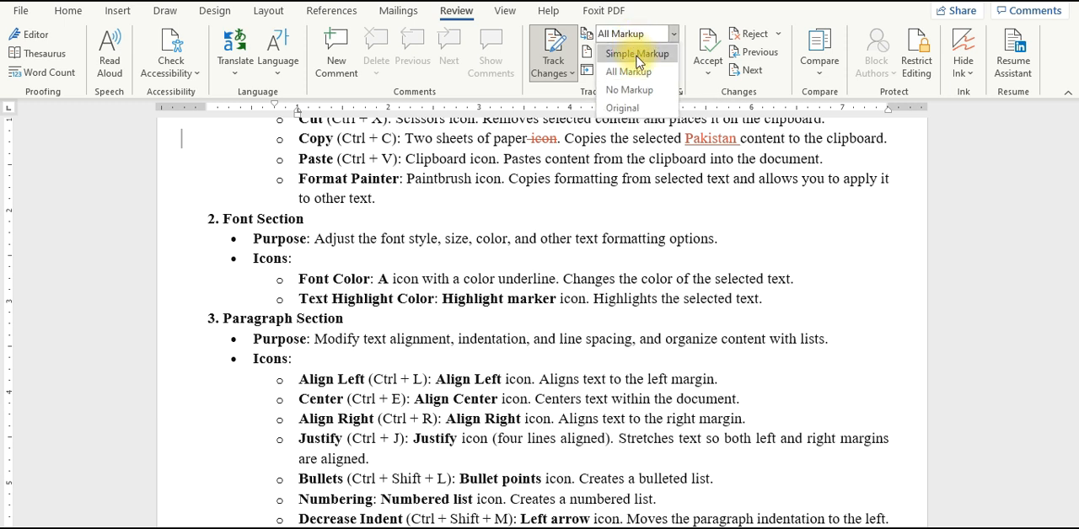
click(636, 56)
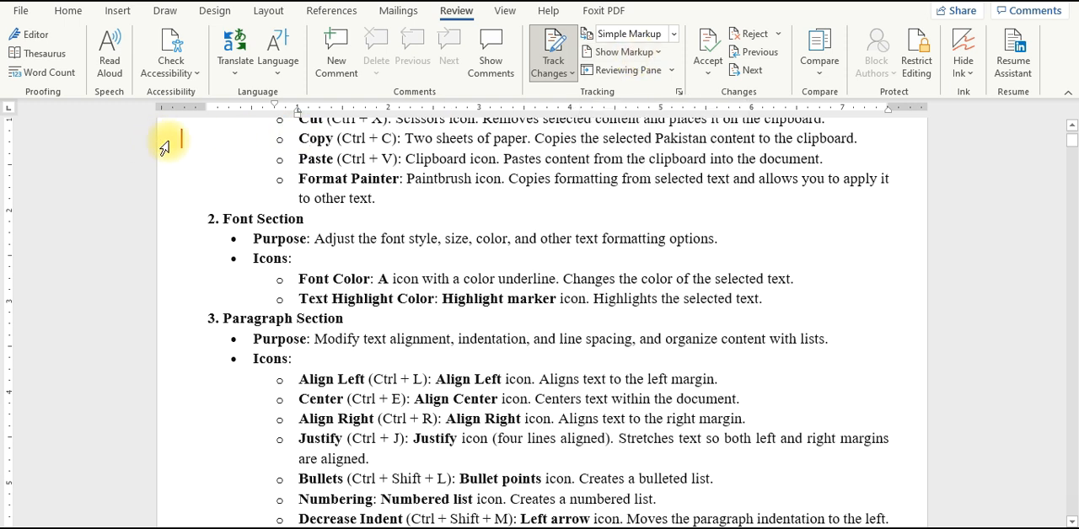
click(637, 38)
click(634, 72)
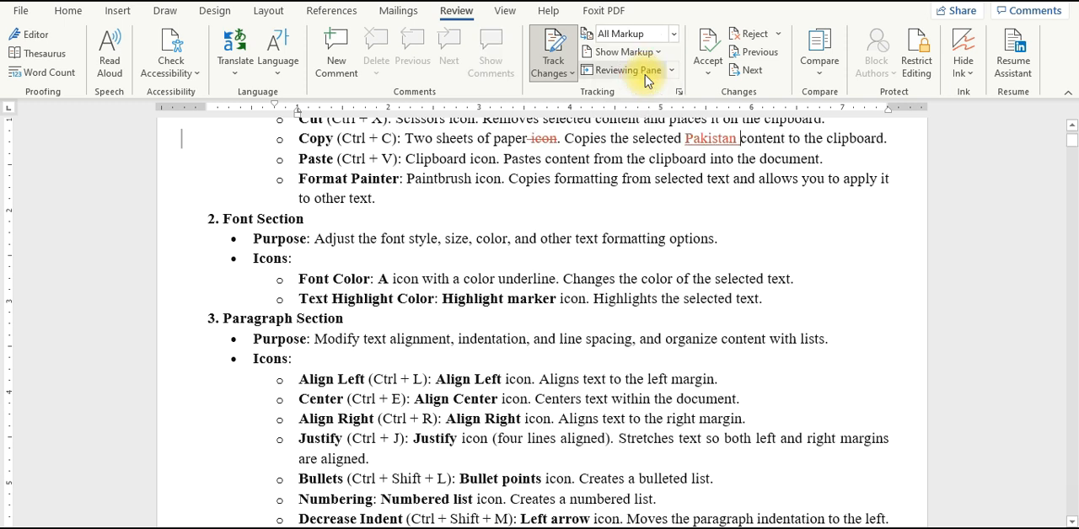
Step: View the tracked changes in the No Markup display and in the Original display
click(645, 32)
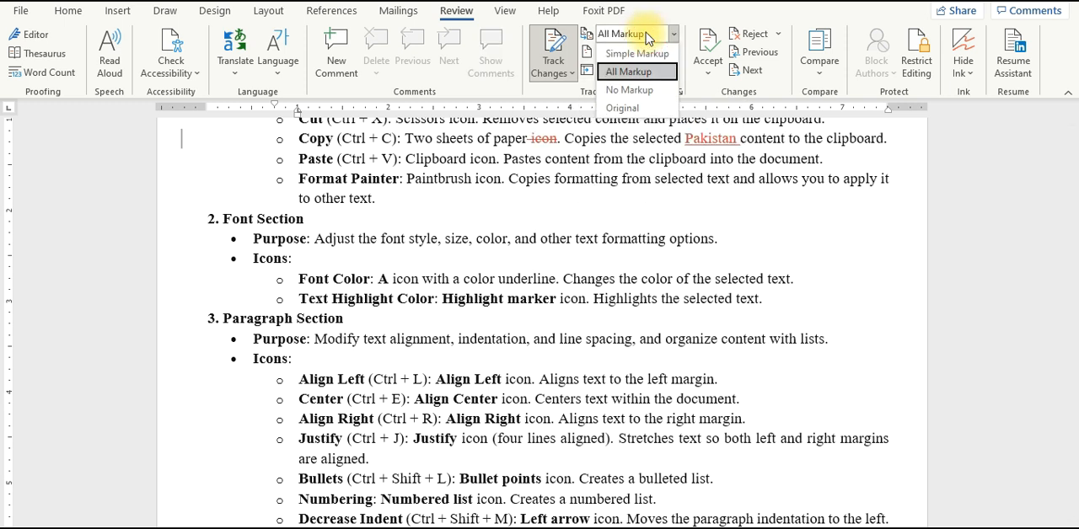
click(648, 90)
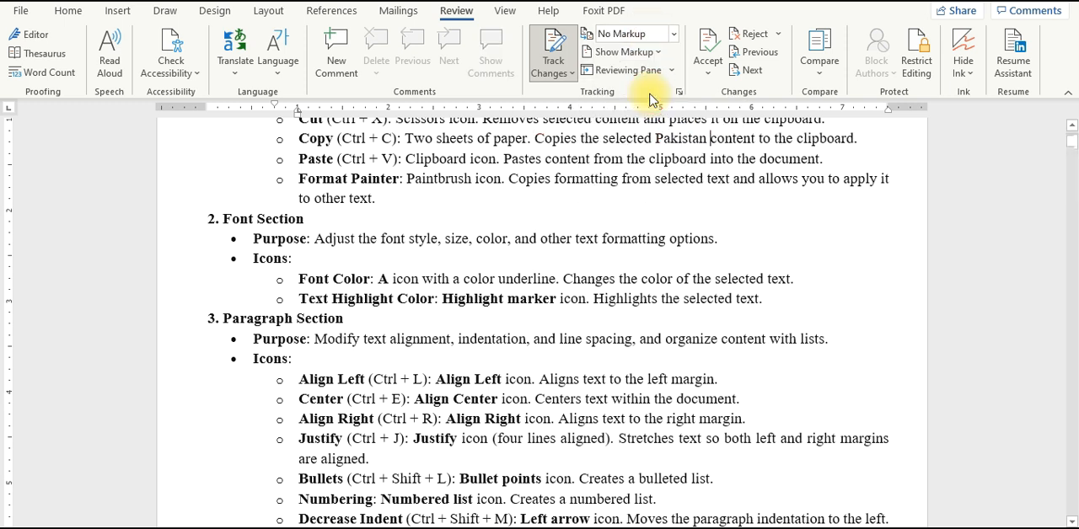
click(657, 33)
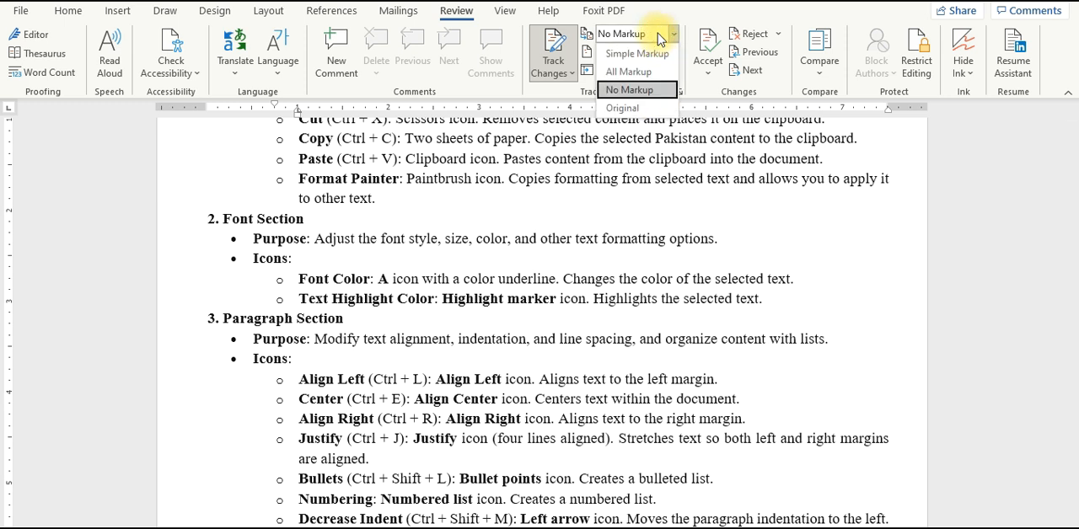
click(623, 108)
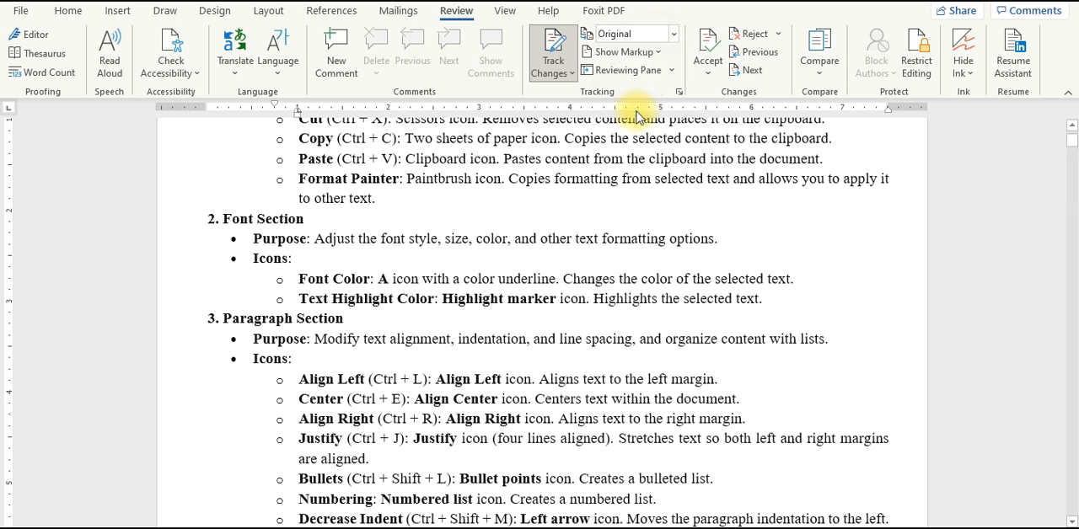
click(652, 36)
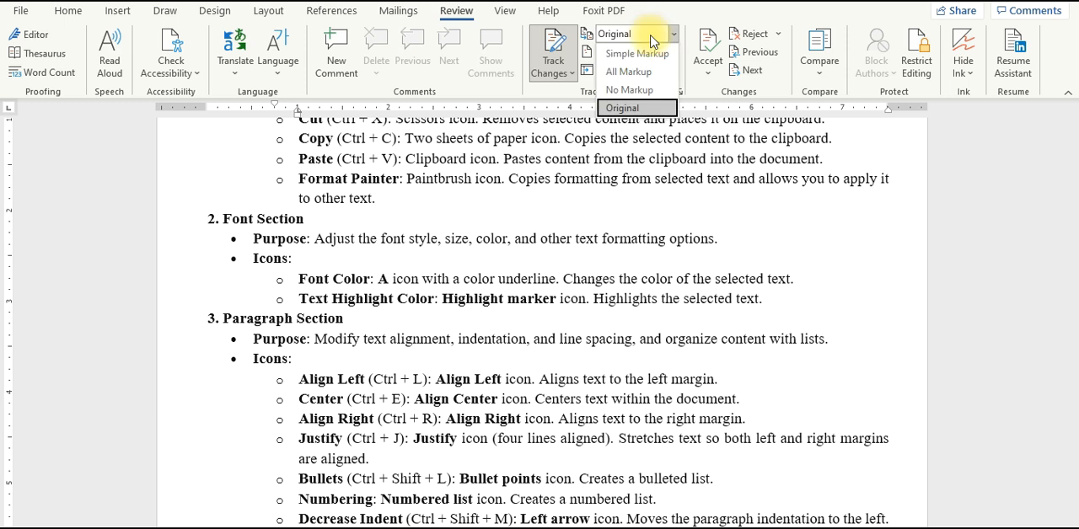
click(651, 37)
Step: Set the balloons option to Show Revisions in Balloons and switch the markup display to All Markup
click(628, 53)
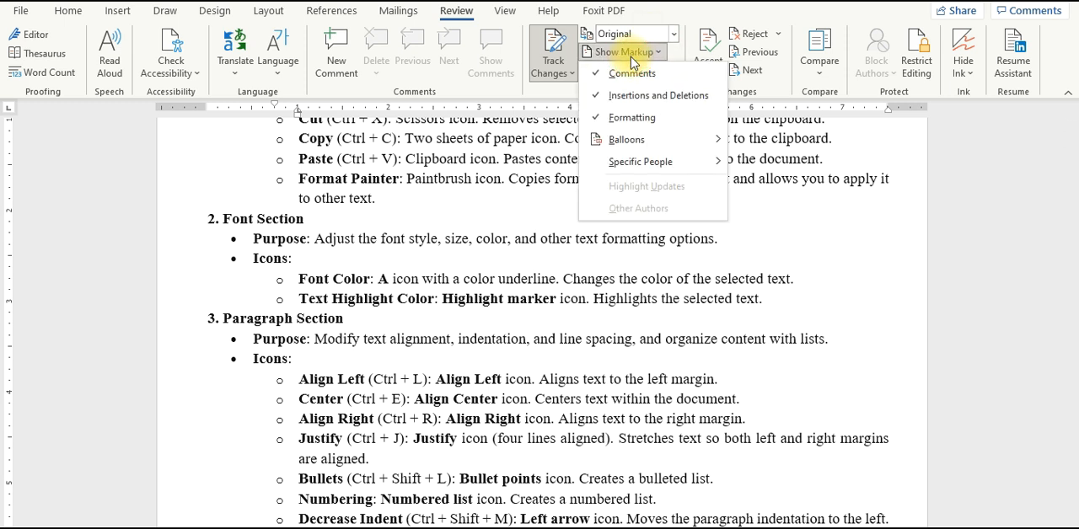
mouse_move(658, 140)
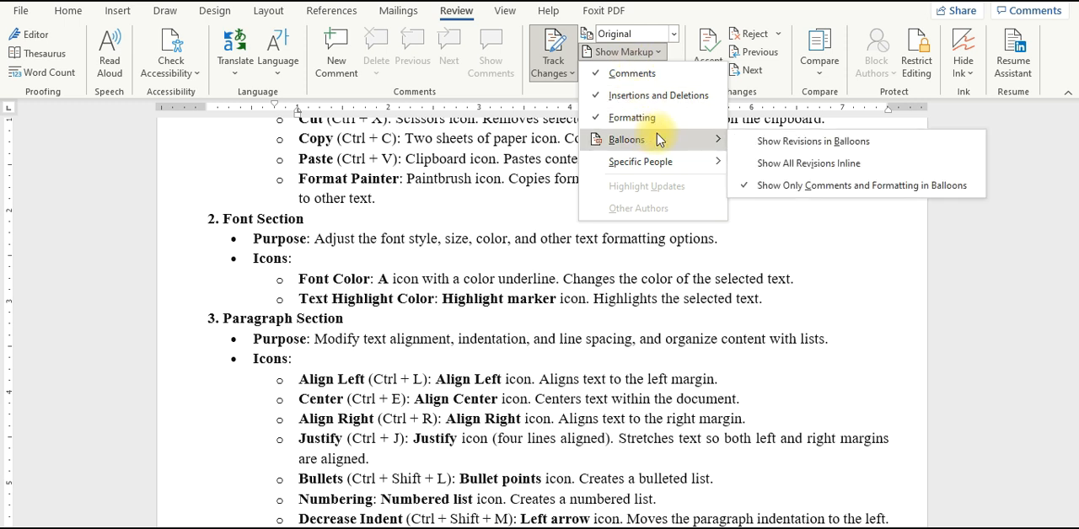
click(774, 149)
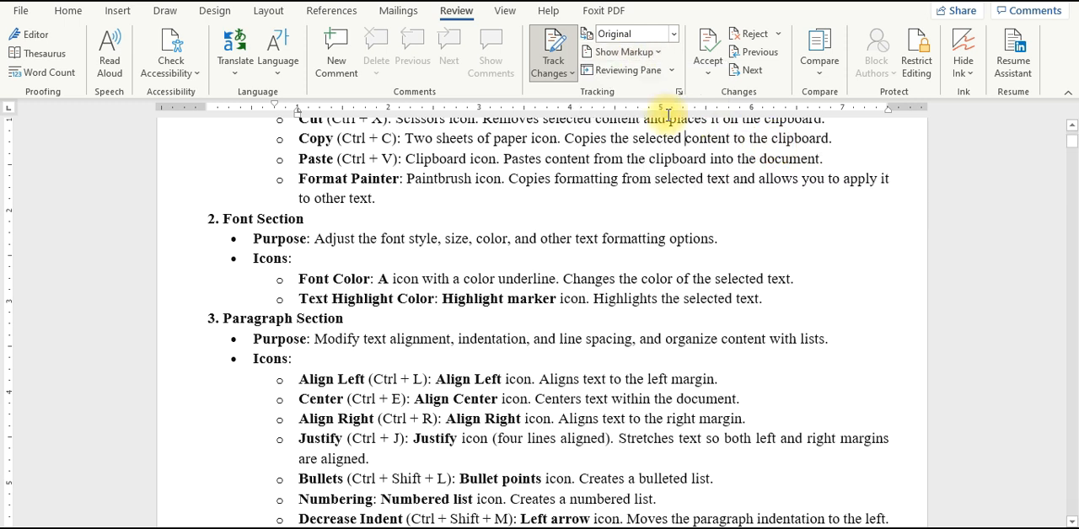
click(646, 34)
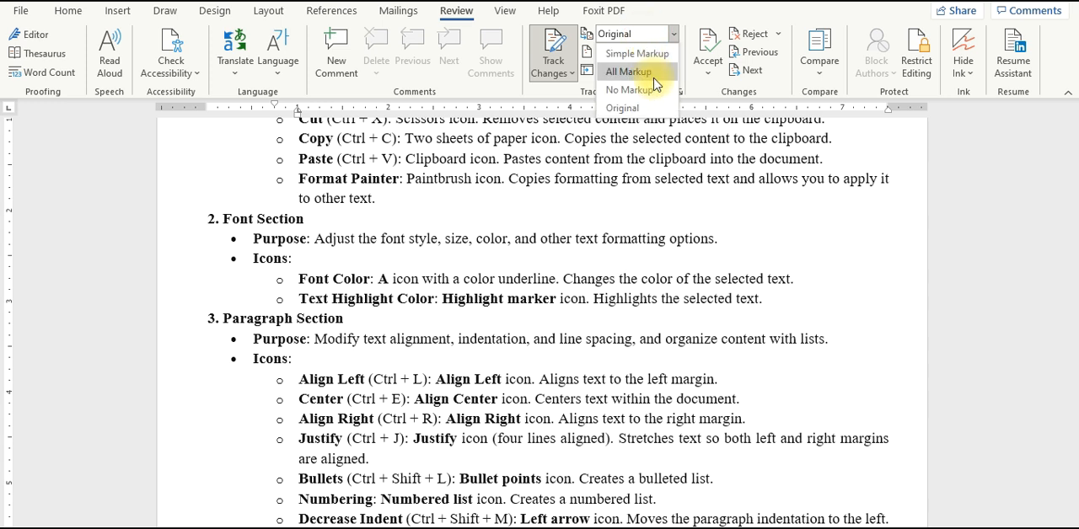
click(639, 68)
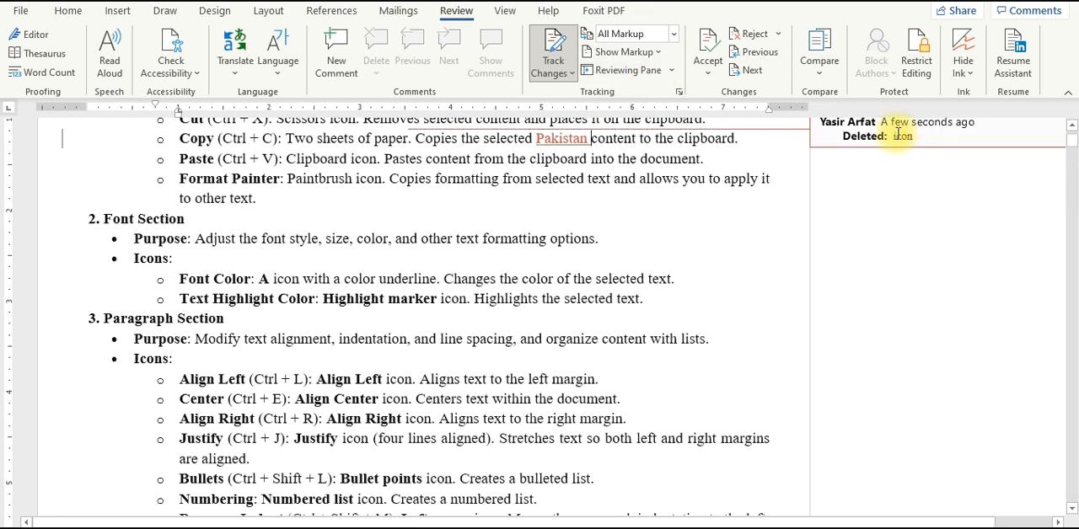
Step: Examine the deletion balloon for "icon" and the inserted word "Pakistan" in the Copy bullet
click(896, 138)
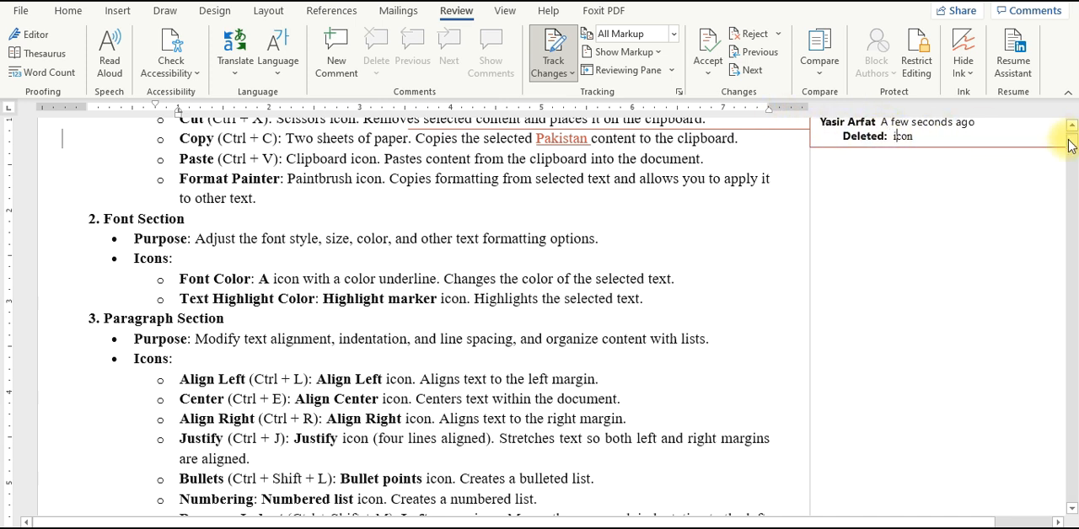
drag(1069, 145, 1069, 133)
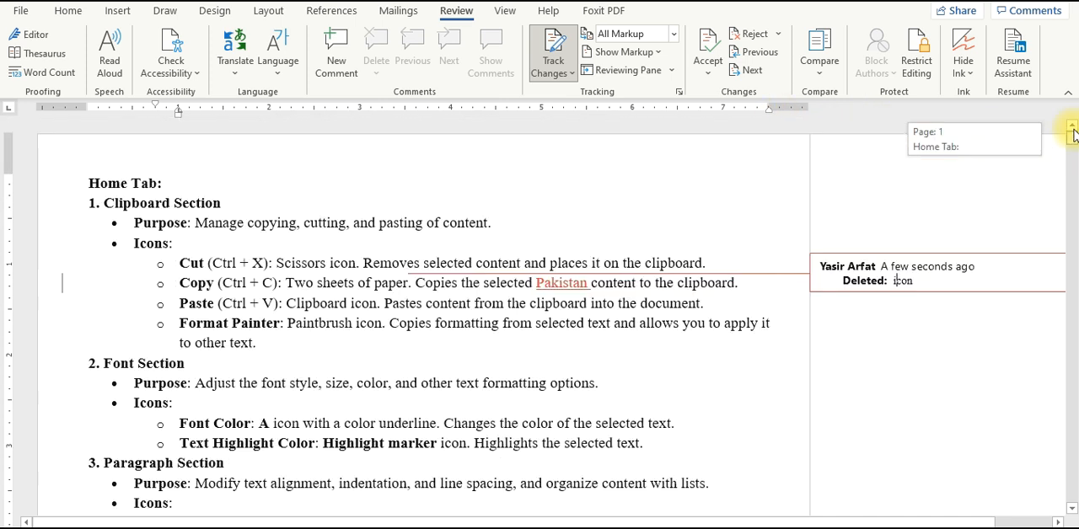
click(546, 282)
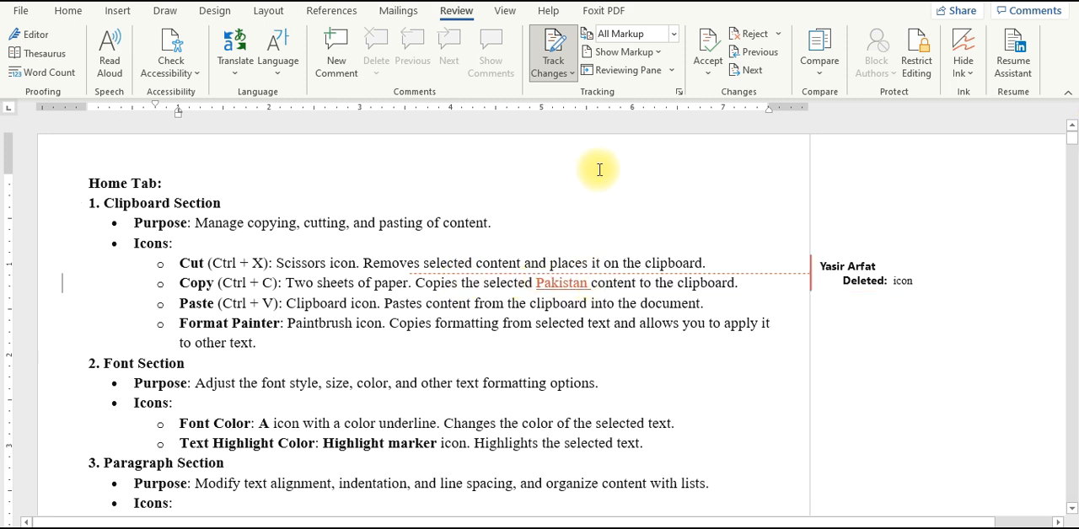
Step: Set the balloons option to Show Only Comments and Formatting in Balloons
click(629, 54)
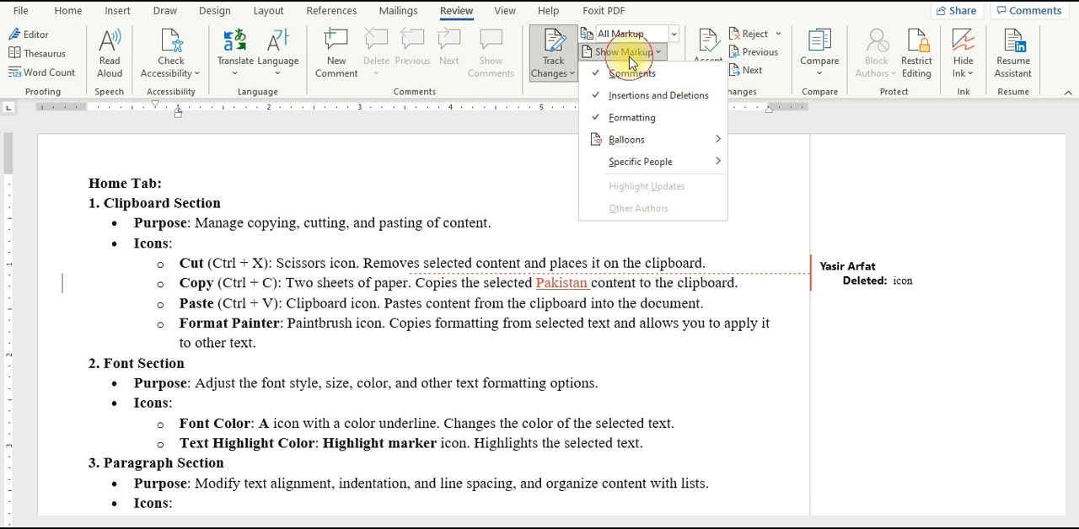
mouse_move(651, 144)
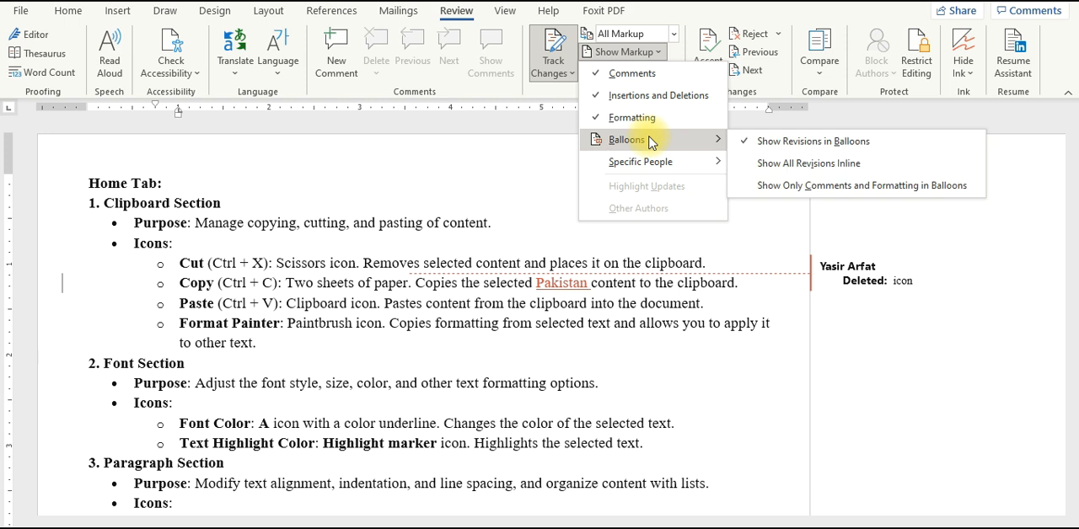
click(811, 187)
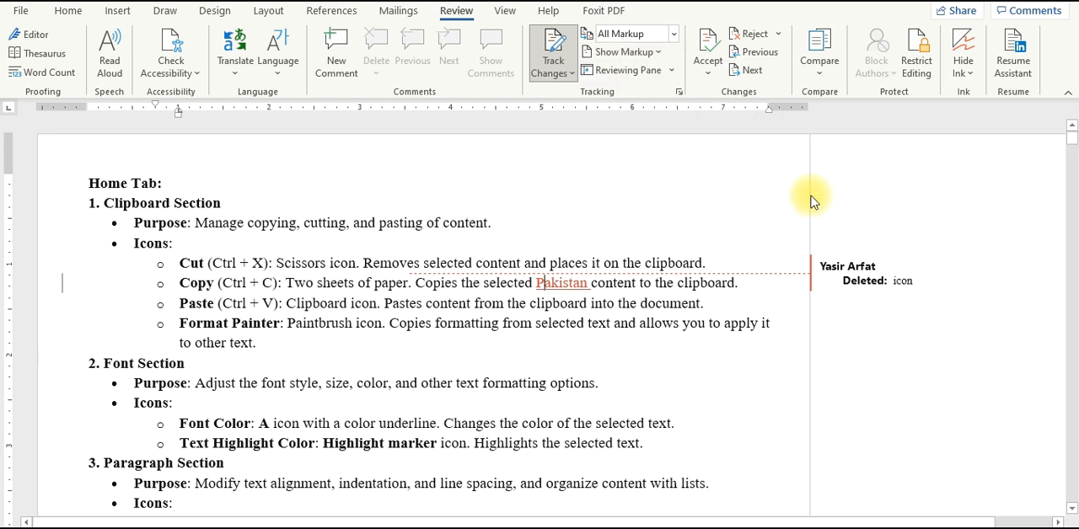
Step: Hide the Formatting, Insertions and Deletions, and Comments markup types, and check that all three are switched off
click(629, 52)
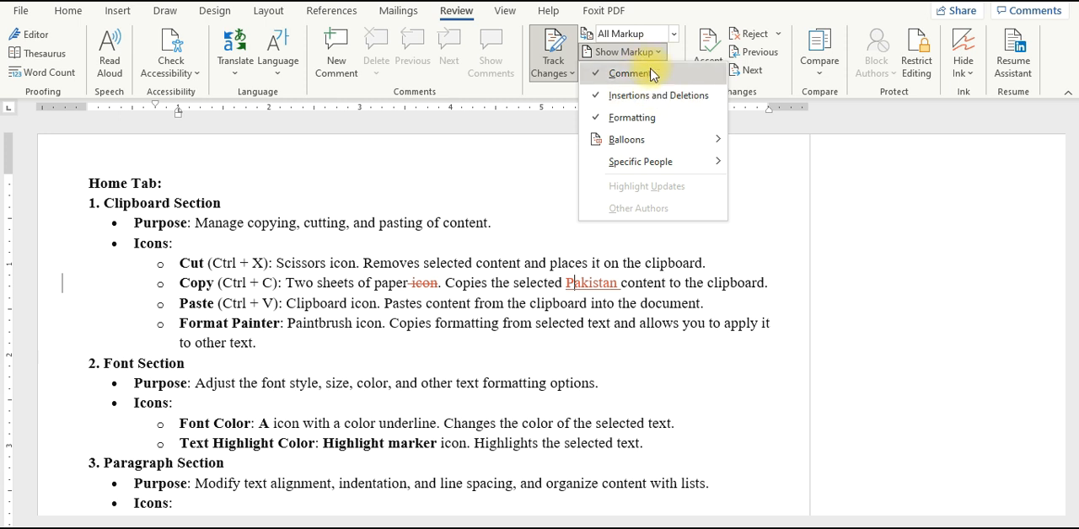
click(666, 117)
click(630, 51)
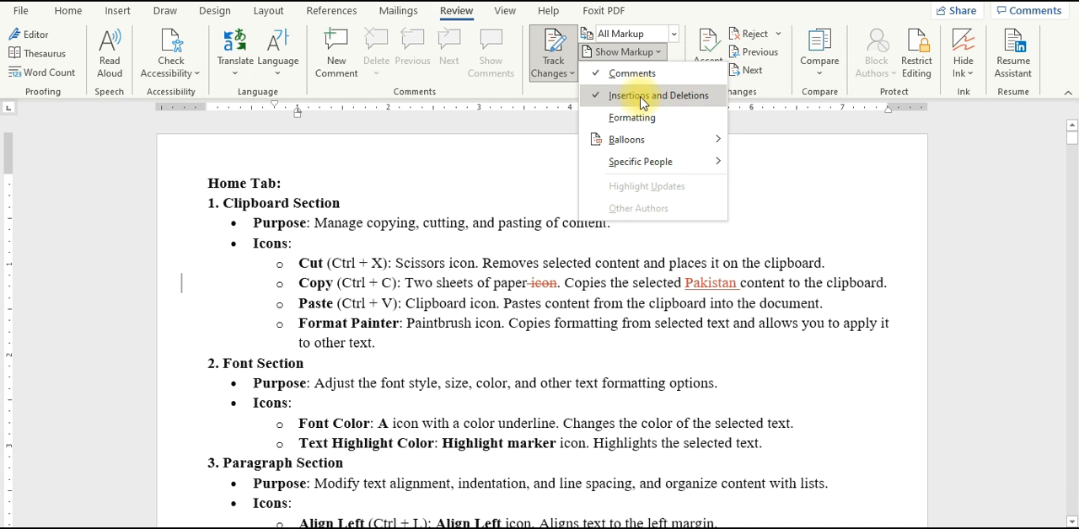
click(643, 97)
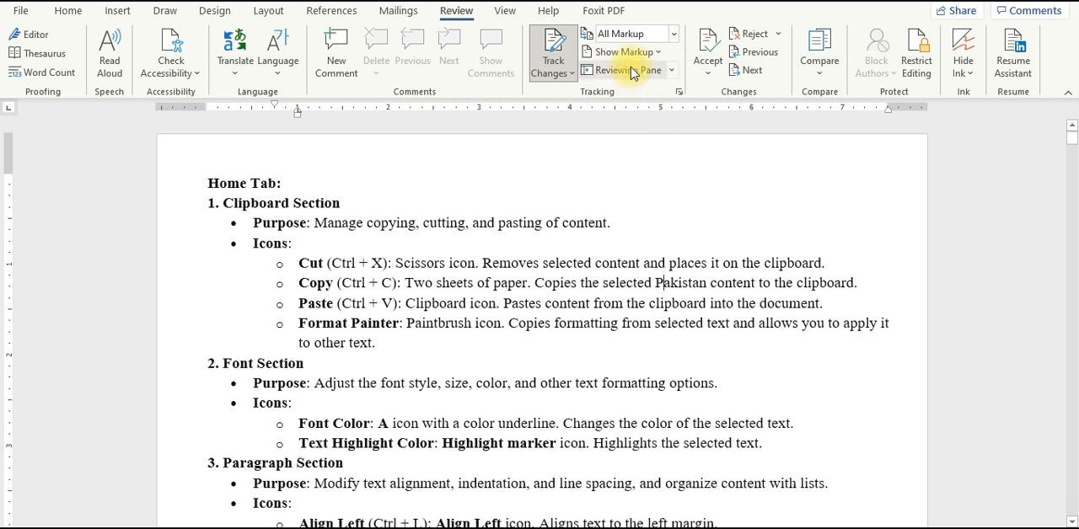
click(630, 50)
click(633, 74)
click(627, 54)
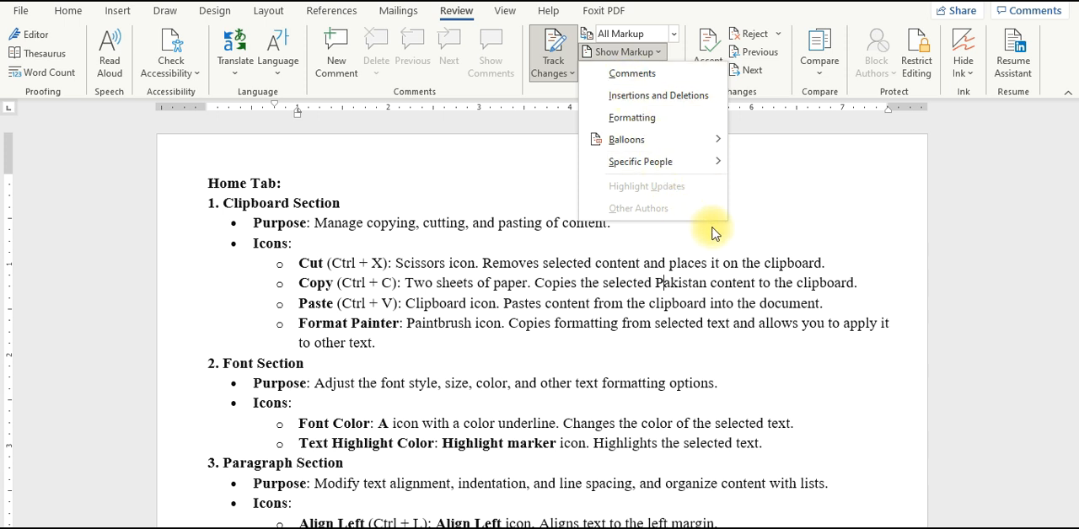
click(778, 191)
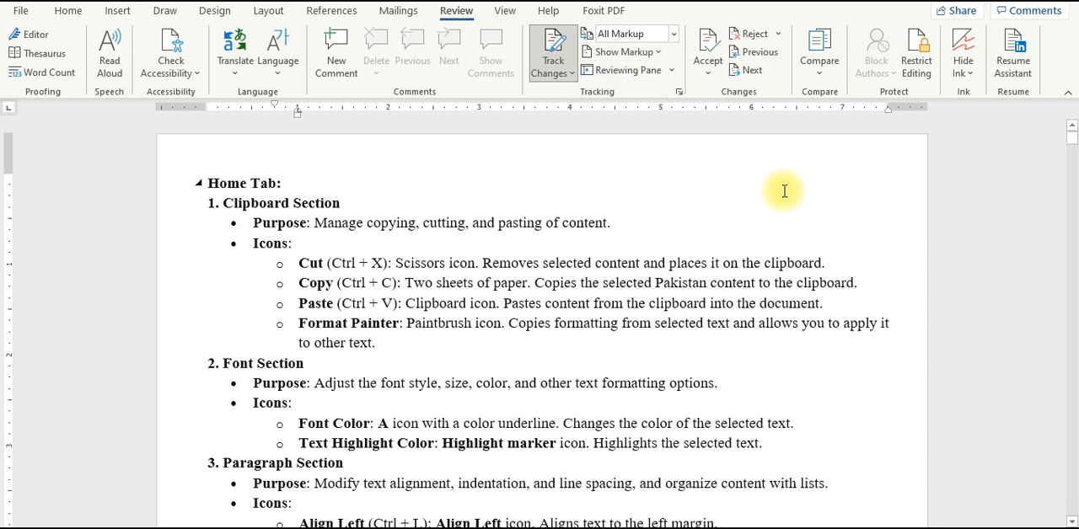
Step: Turn on Insertions and Deletions markup and check the refreshed revision list in the Reviewing Pane before closing it
click(632, 72)
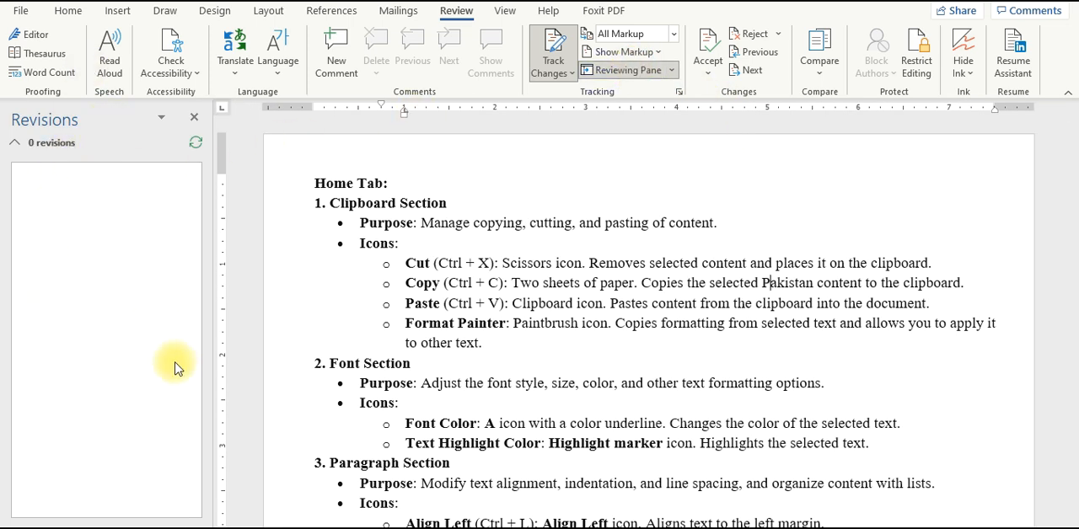
click(651, 41)
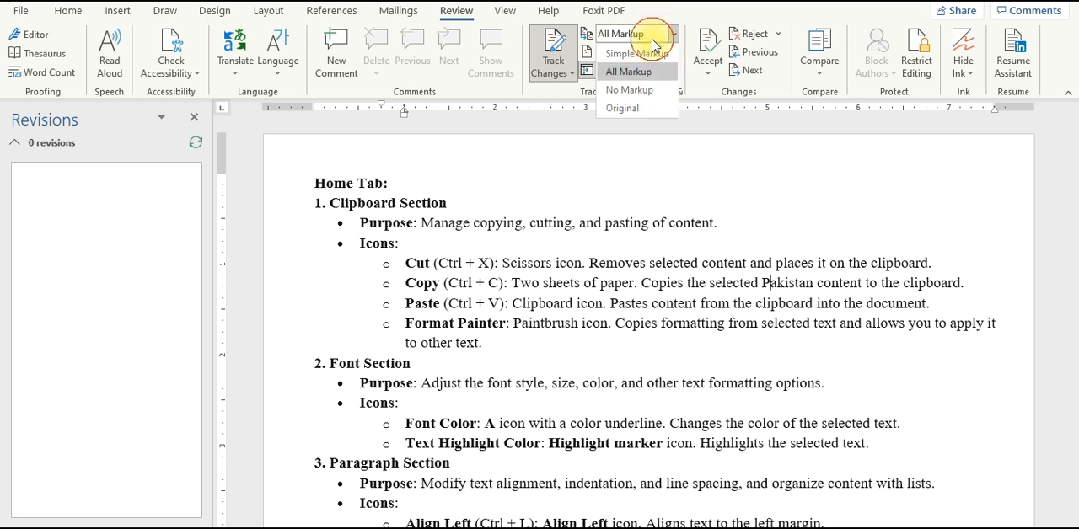
click(648, 38)
click(646, 54)
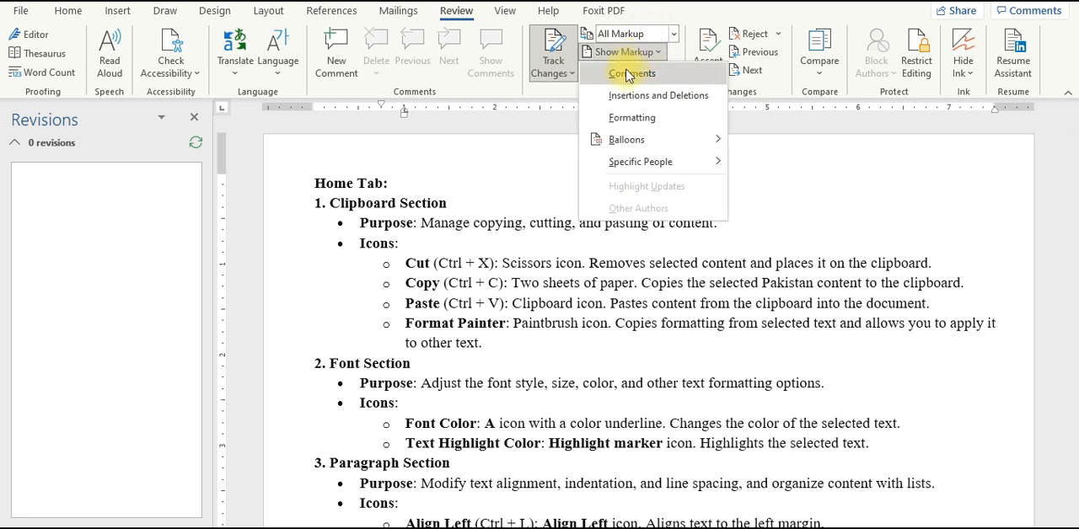
click(629, 95)
click(196, 143)
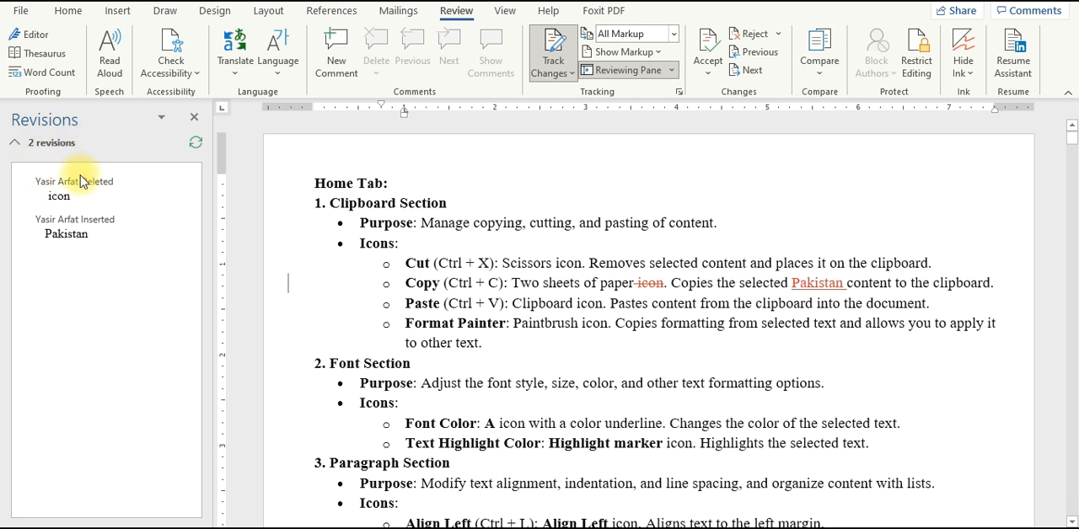
click(65, 195)
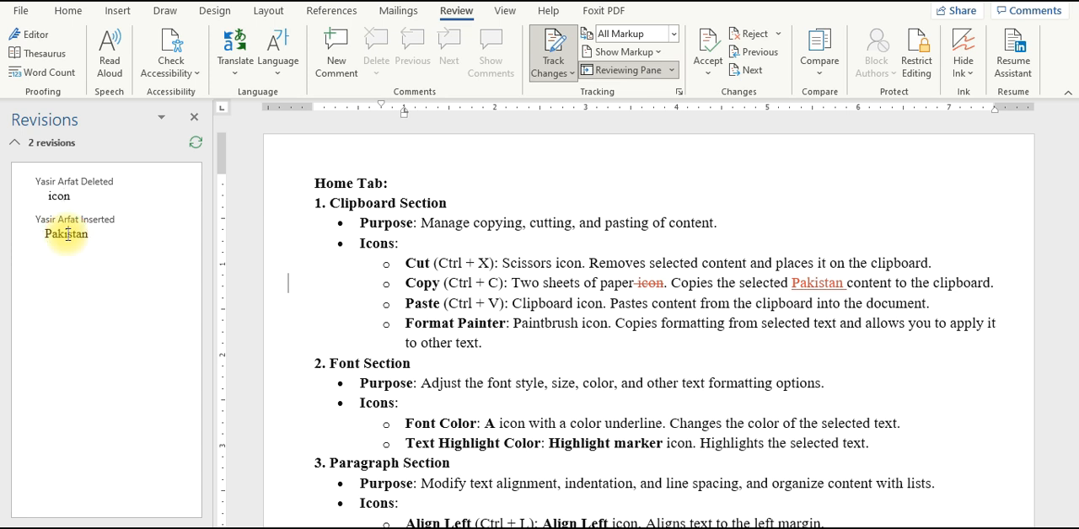
click(649, 76)
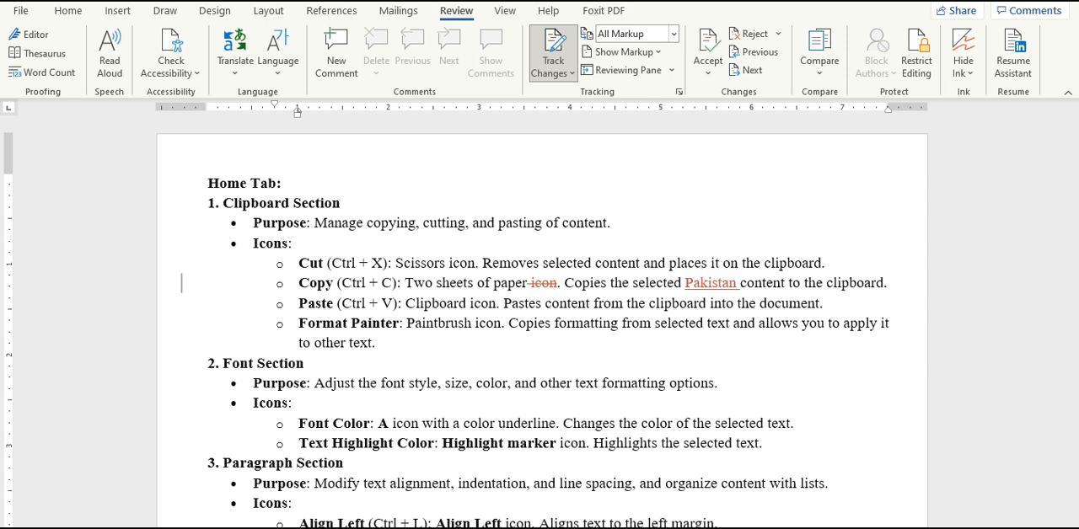
Step: Reject the tracked deletion of "icon" and accept the tracked insertion of "Pakistan" in the Copy bullet
click(764, 62)
click(764, 62)
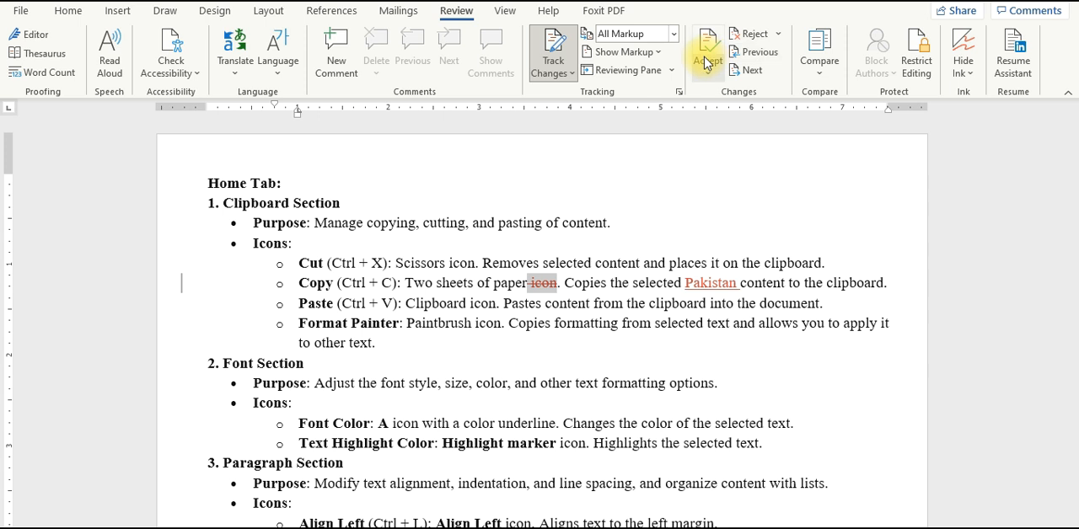
click(743, 34)
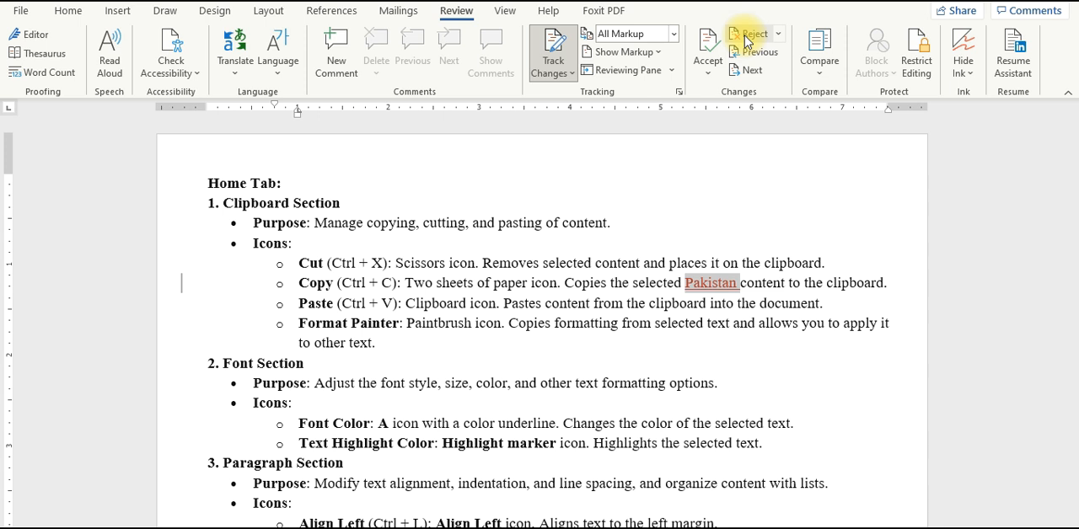
click(709, 47)
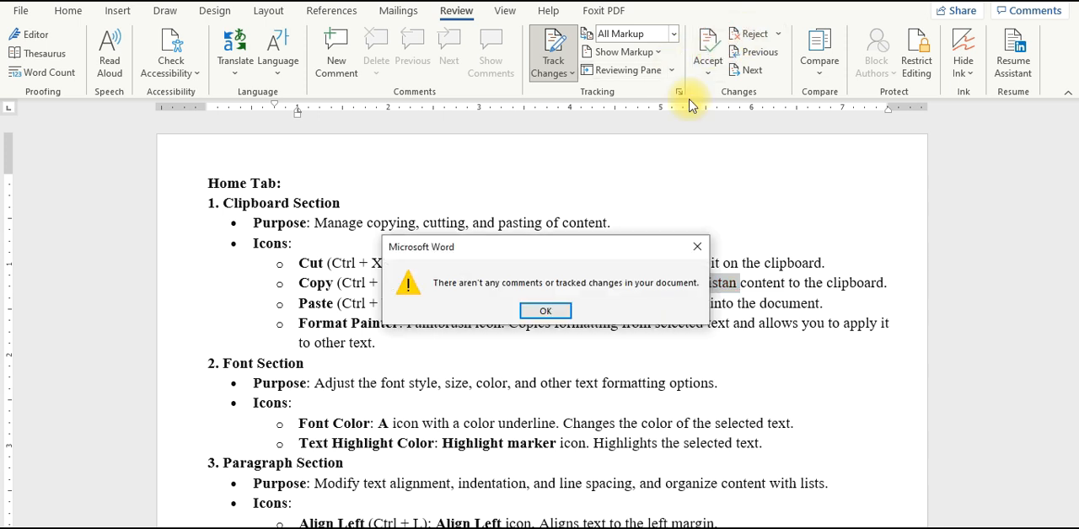
click(546, 311)
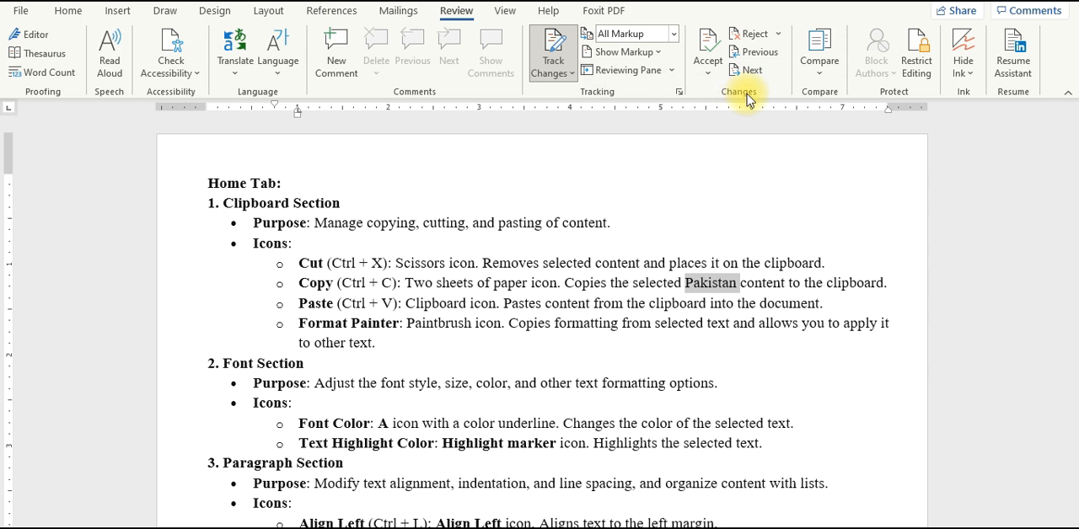
Step: Compare the original document Home Tab with the revised document New from the Desktop
click(822, 54)
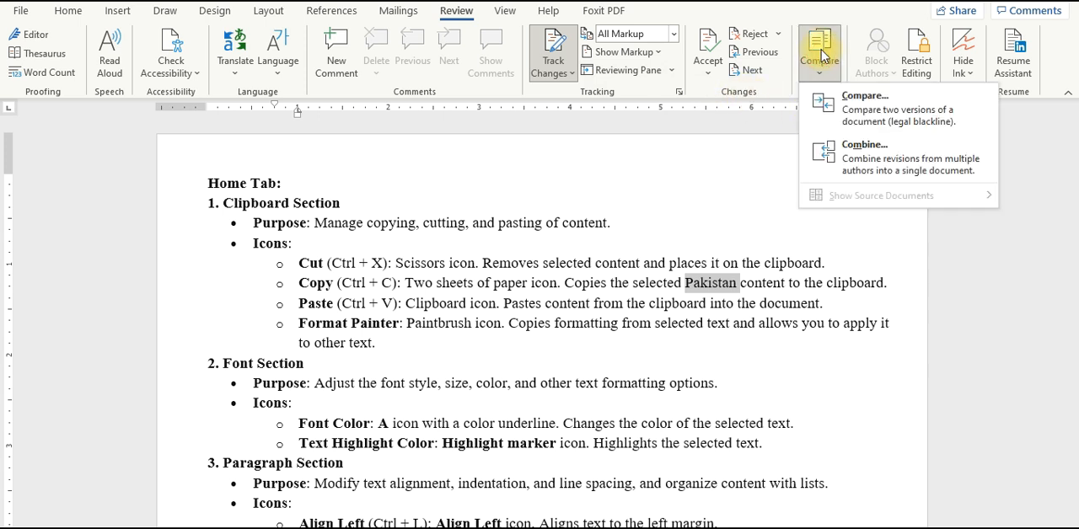
click(846, 108)
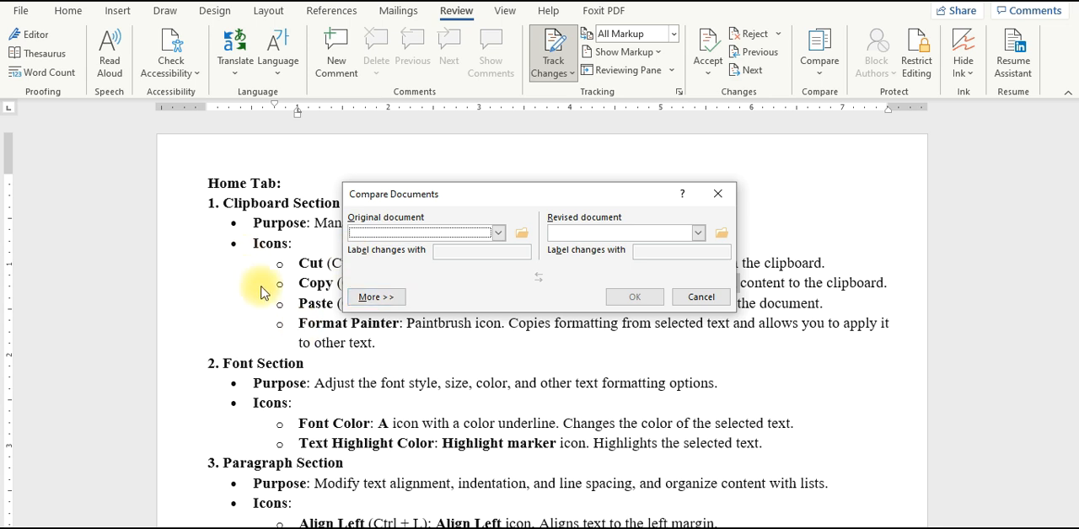
click(522, 234)
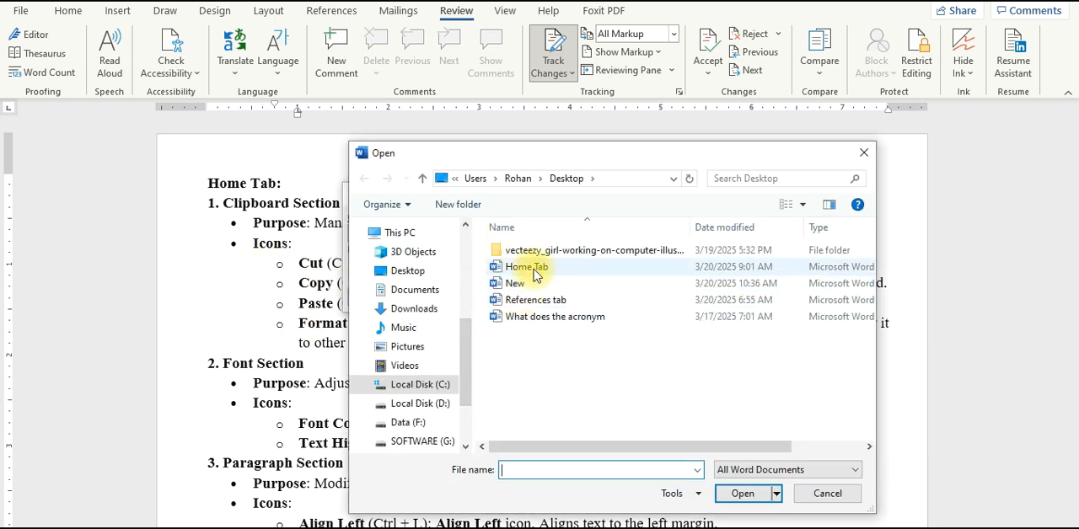
double_click(533, 274)
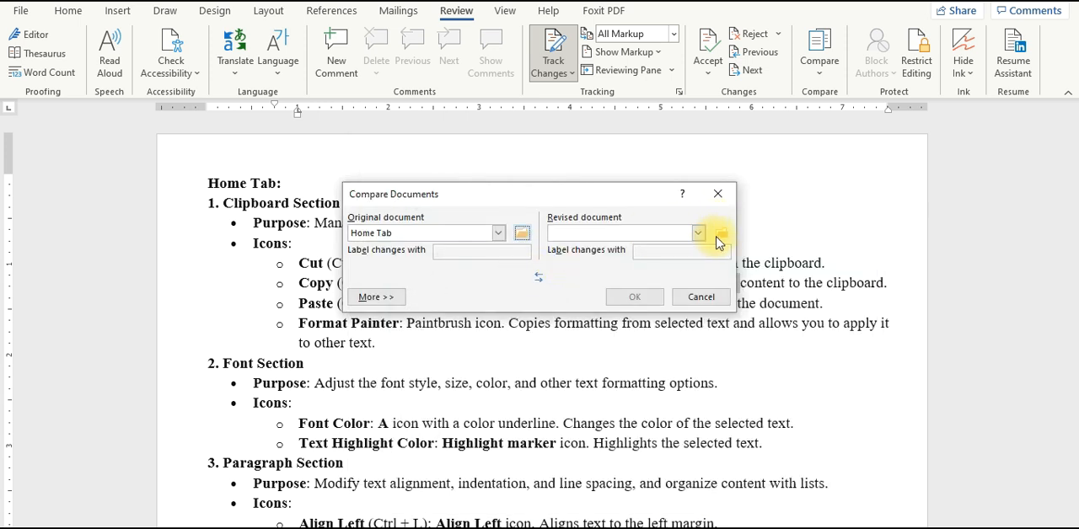
click(721, 238)
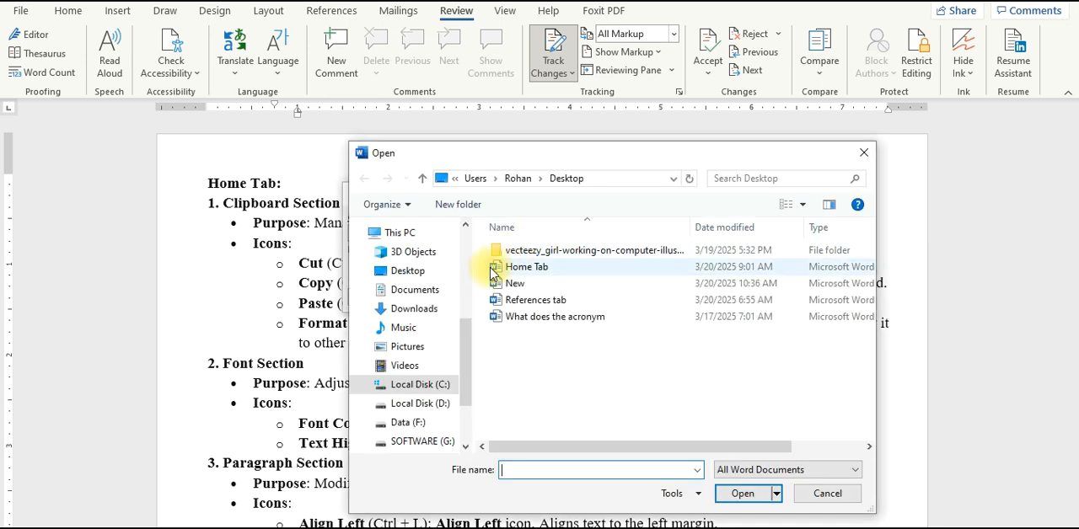
click(497, 287)
double_click(495, 287)
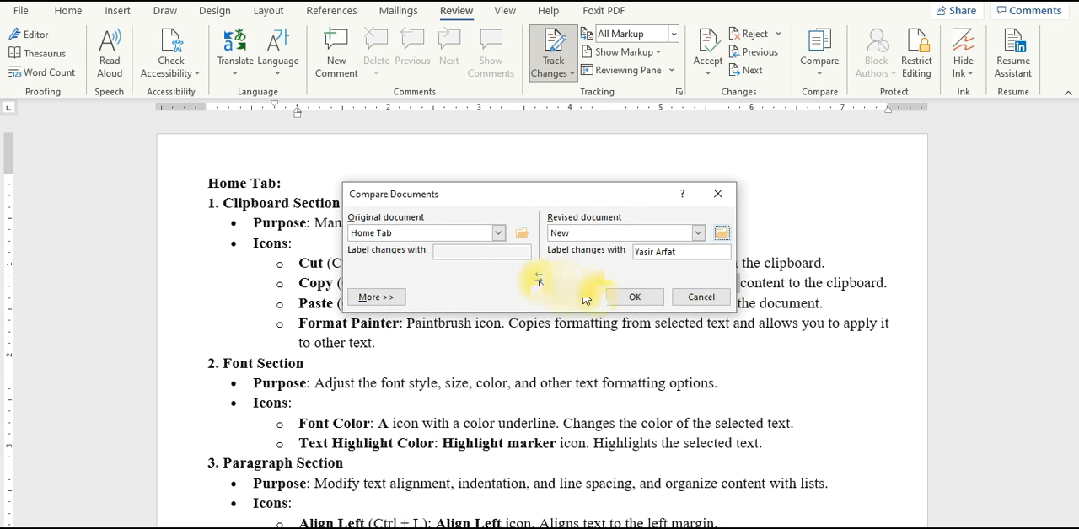
click(631, 297)
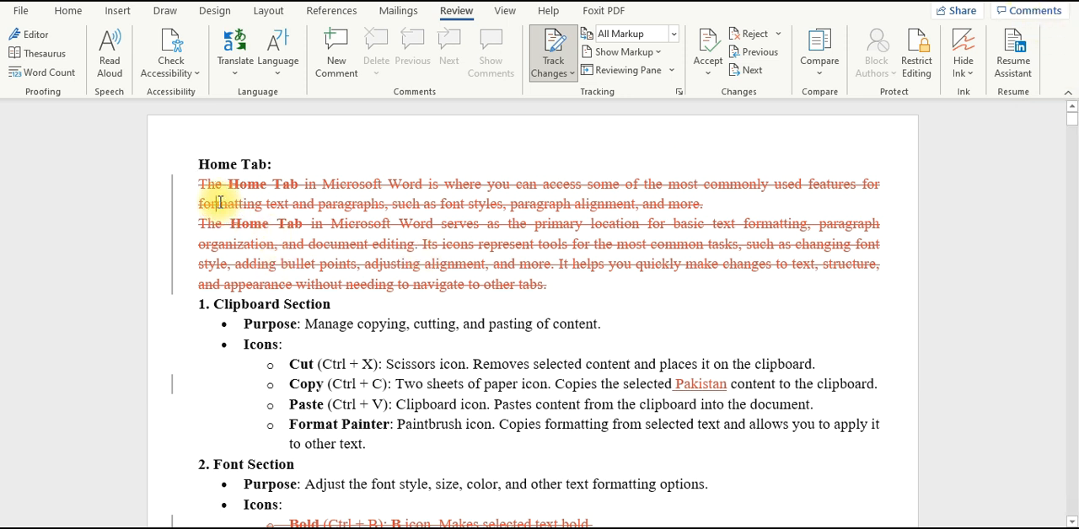
click(637, 37)
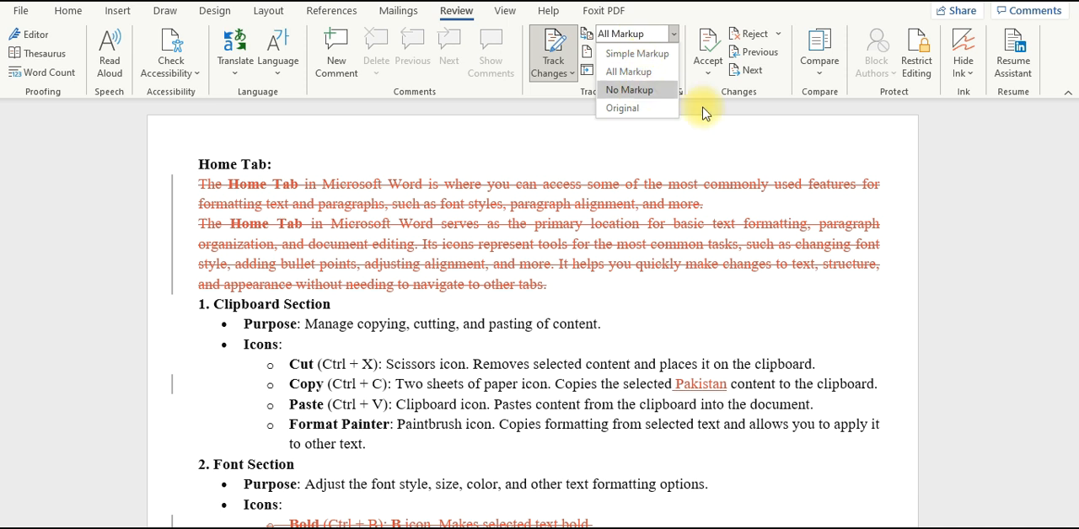
click(715, 133)
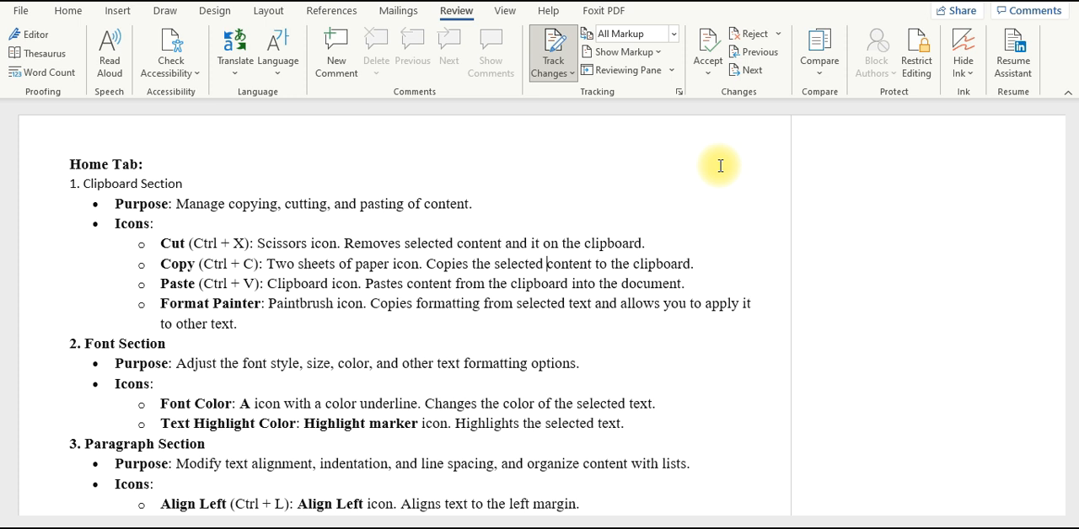
Step: Combine the original document Home Tab with the revised document New from the Desktop
click(821, 64)
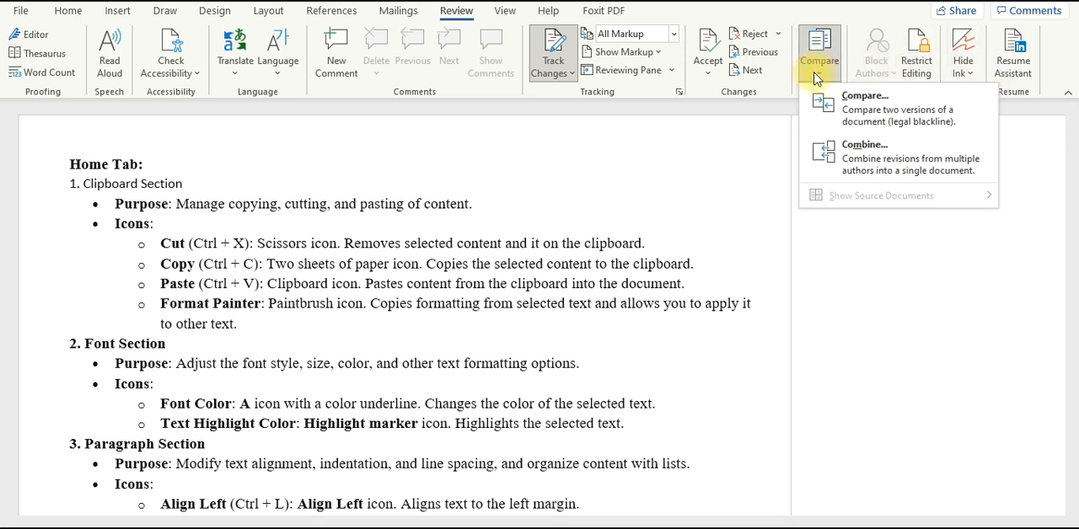
click(850, 164)
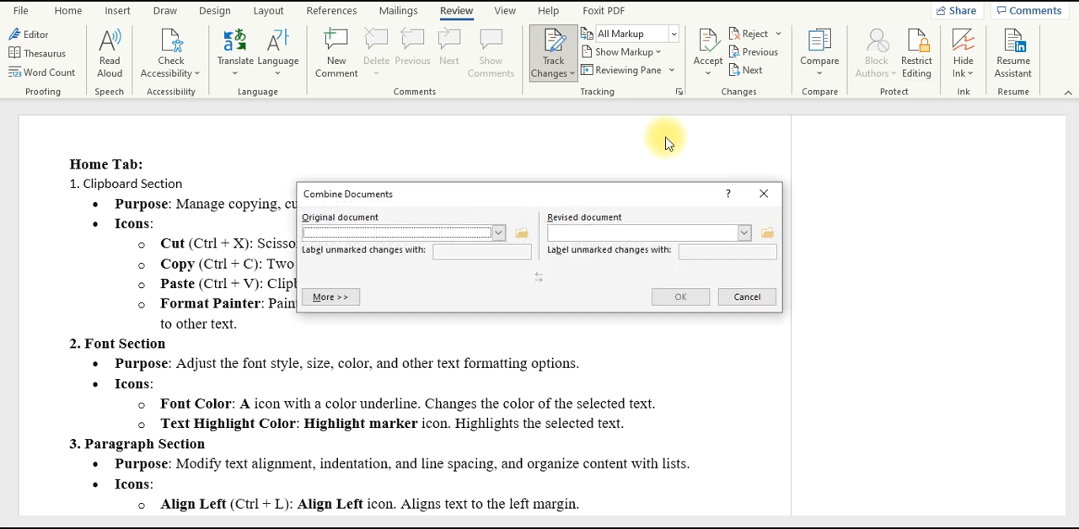
click(518, 233)
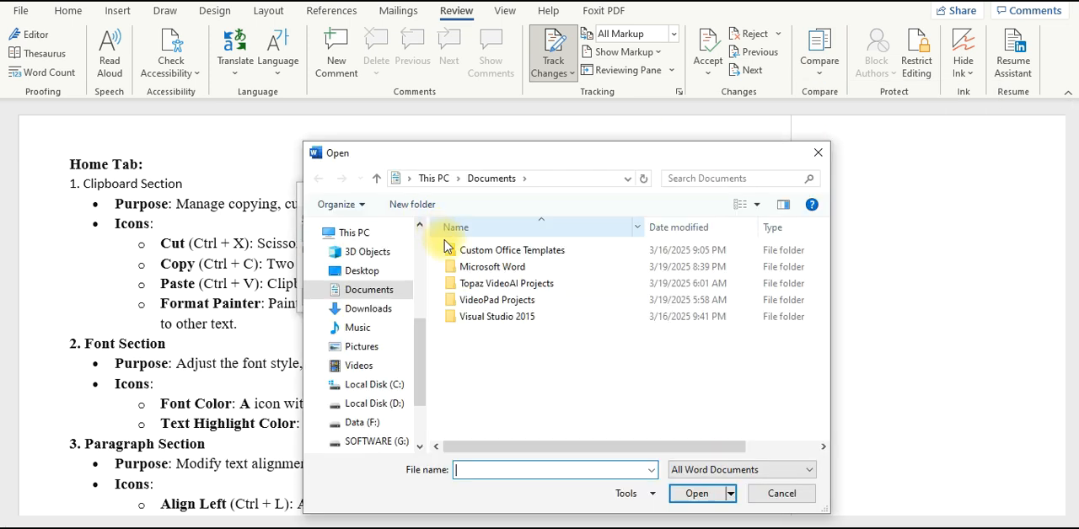
click(365, 270)
double_click(481, 267)
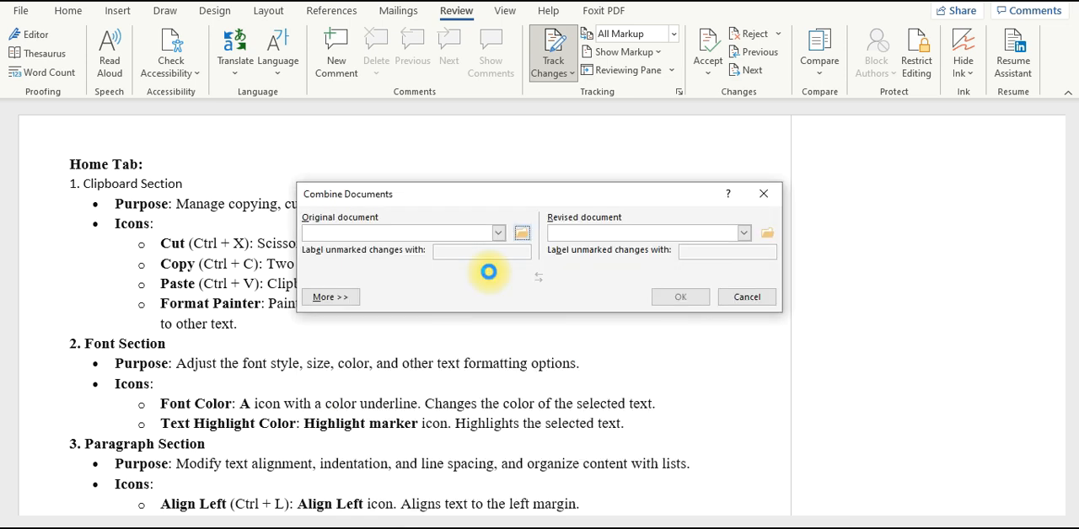
click(766, 233)
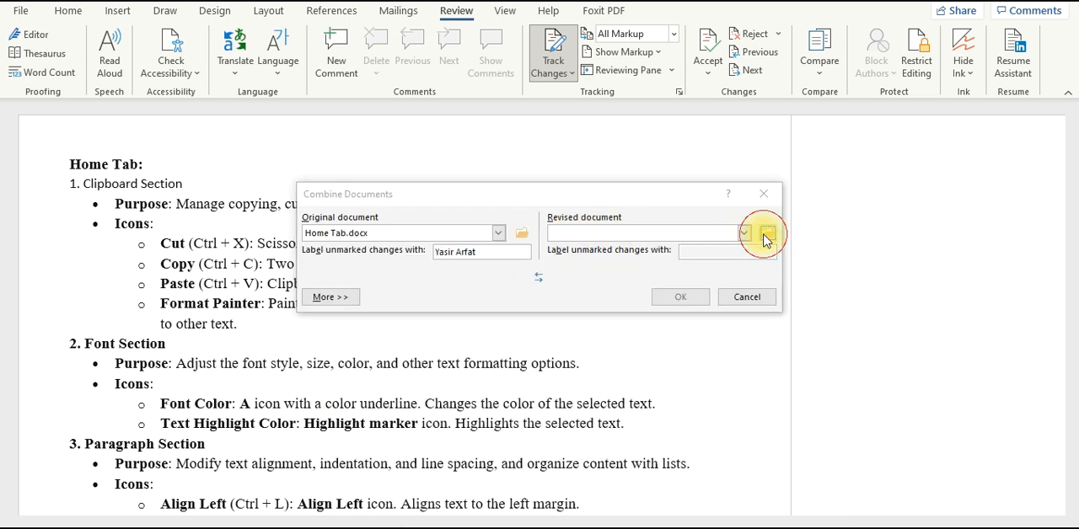
double_click(472, 284)
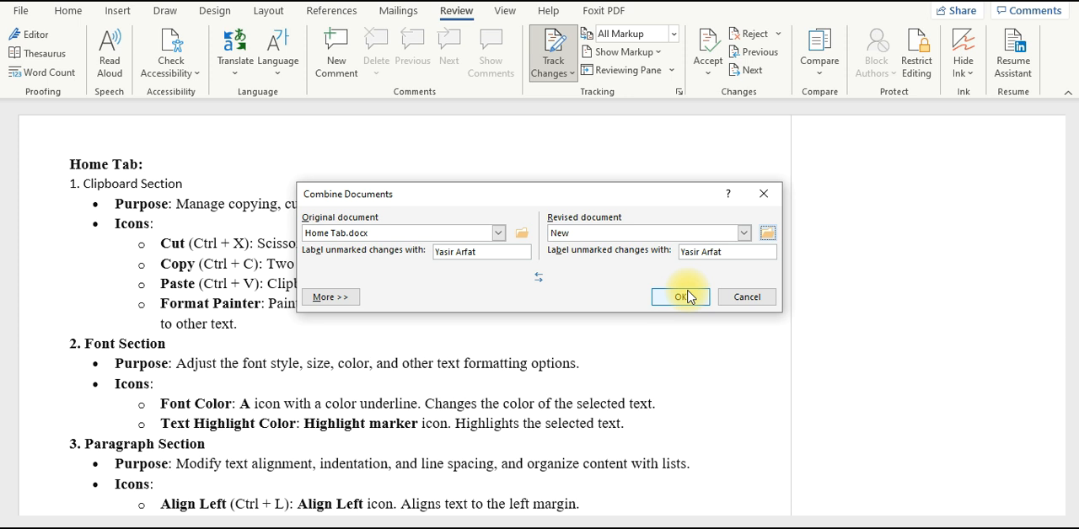
click(688, 297)
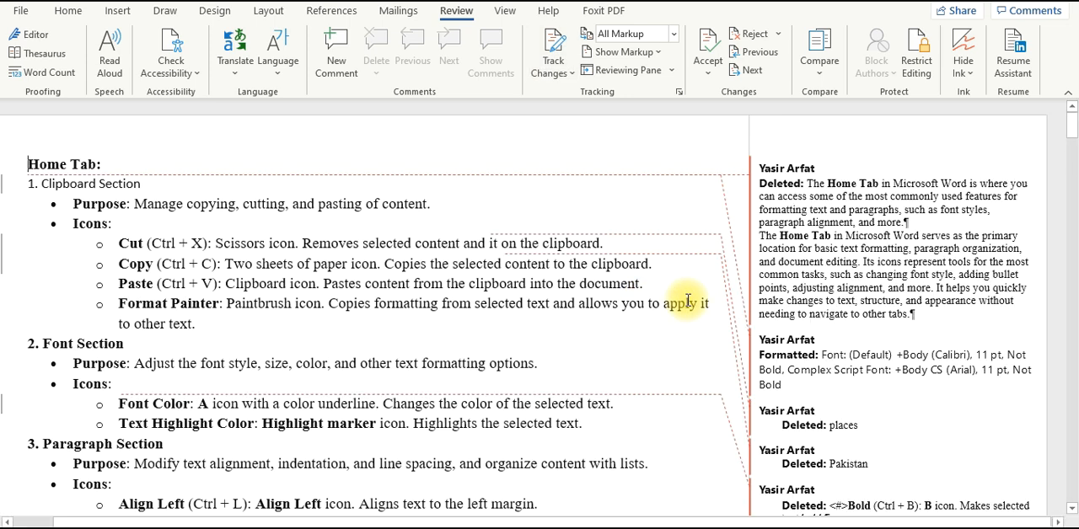
Step: Examine the deletion balloon for the two introductory Home Tab paragraphs in the combined document
click(835, 200)
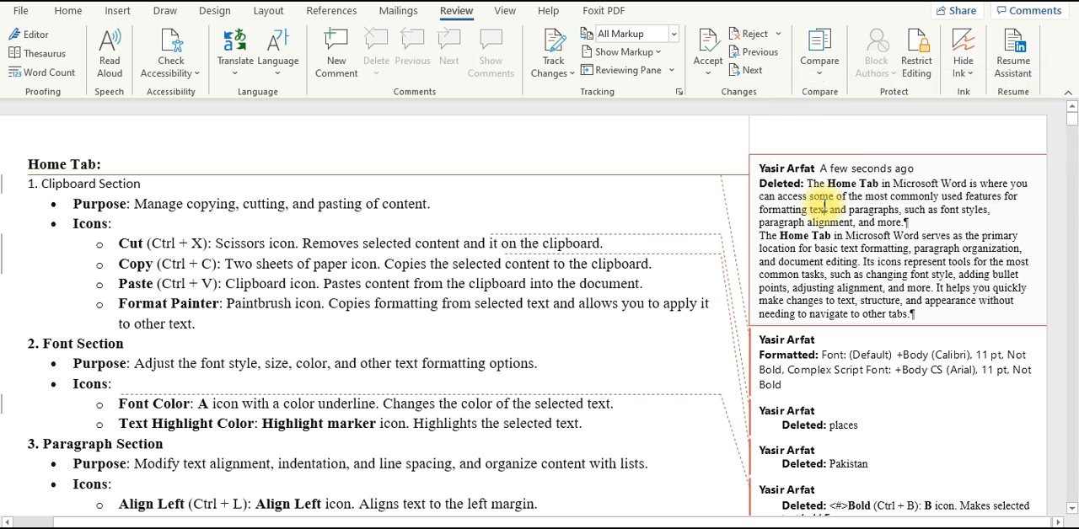
triple_click(803, 184)
drag(898, 237, 917, 315)
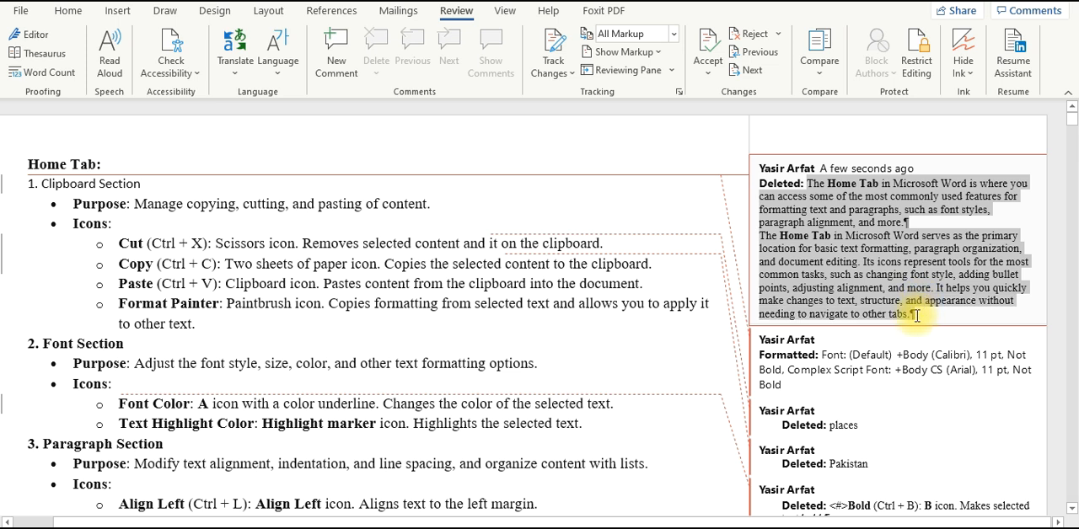
Step: Accept the tracked format change on the Clipboard Section heading
right_click(826, 355)
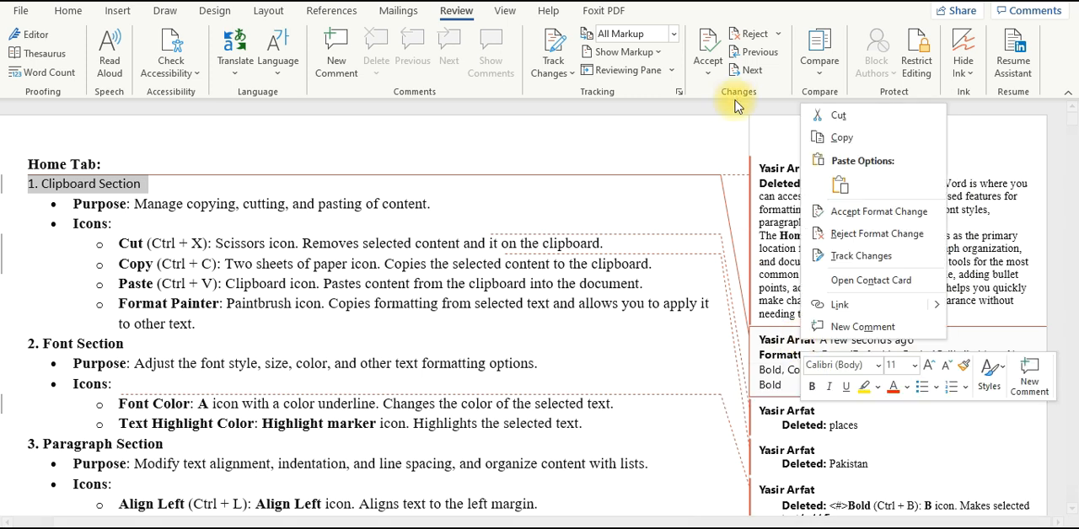
right_click(706, 56)
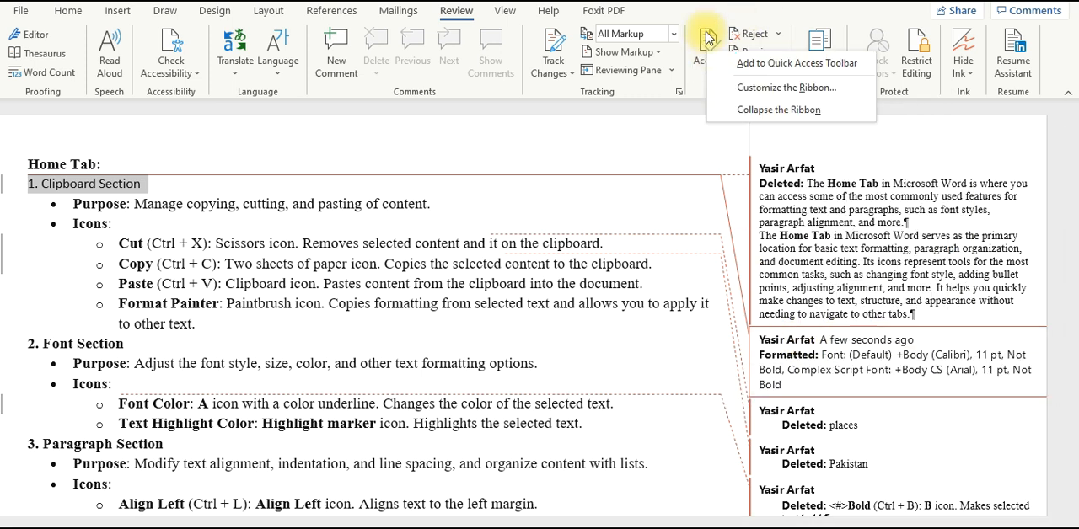
click(708, 38)
click(708, 39)
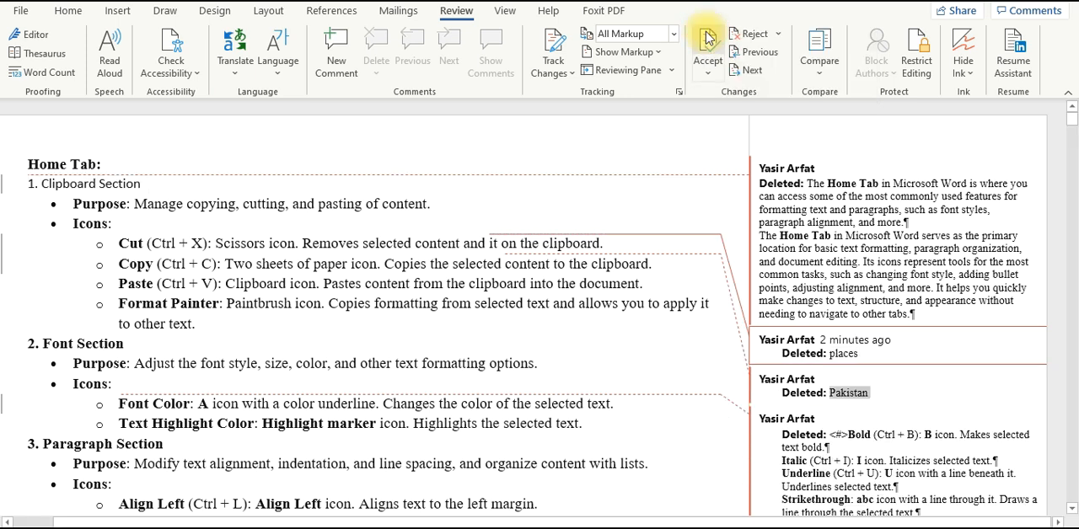
Step: Accept the remaining tracked deletions in the combined document one after another
click(708, 39)
click(708, 39)
click(708, 39)
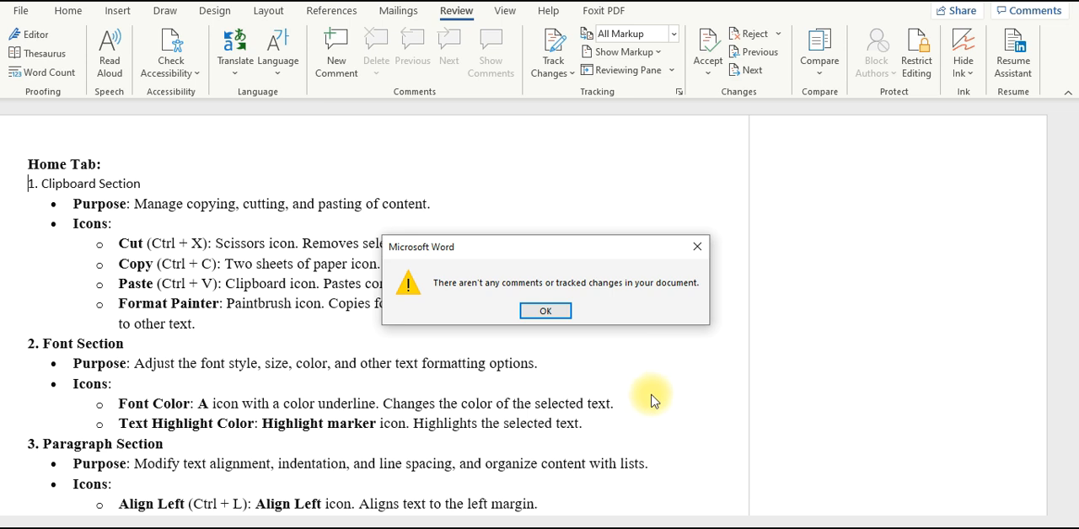
click(548, 312)
Step: Undo the acceptance of the tracked deletions, starting from "places" in the Cut bullet
key(ctrl+z)
key(ctrl+z)
key(ctrl+z)
key(ctrl+z)
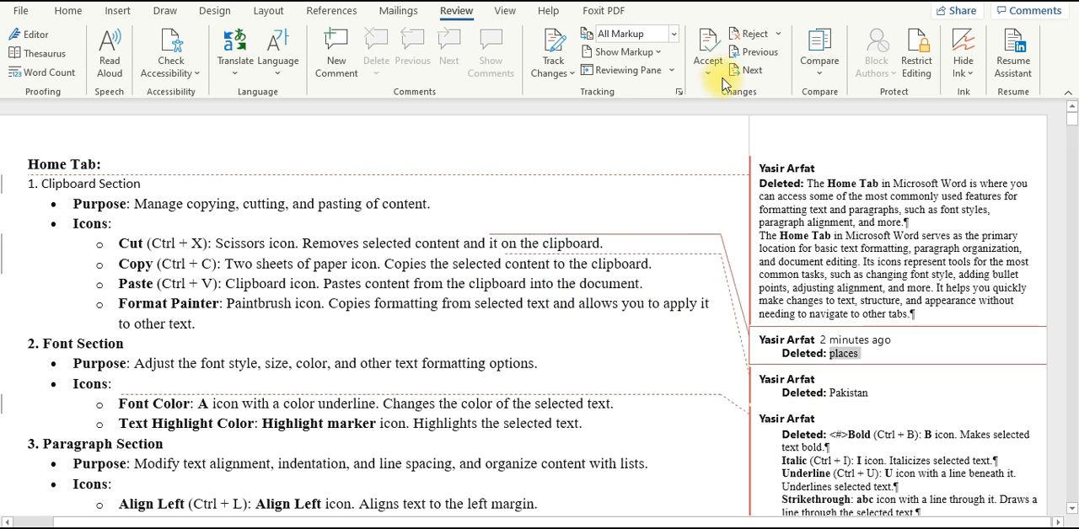
Step: Reject all remaining tracked deletions, including "places", "Pakistan", the Font Section bullets and the introductory Home Tab paragraphs
click(748, 36)
click(748, 35)
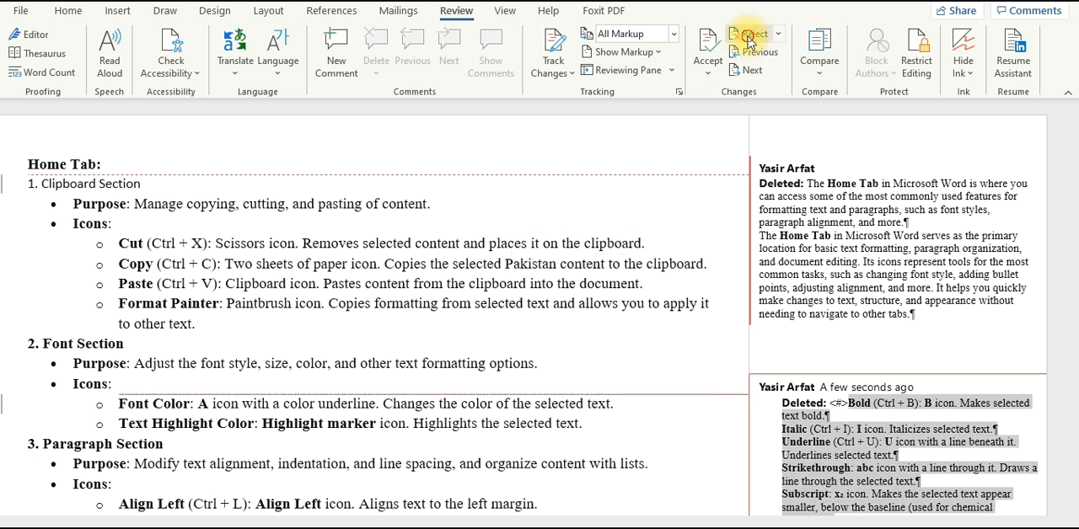
click(748, 36)
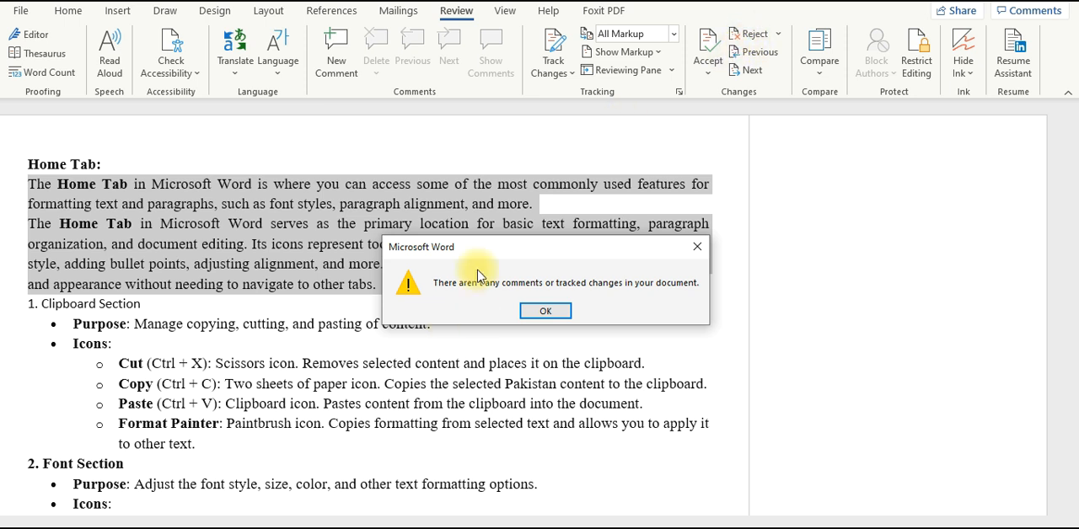
click(564, 311)
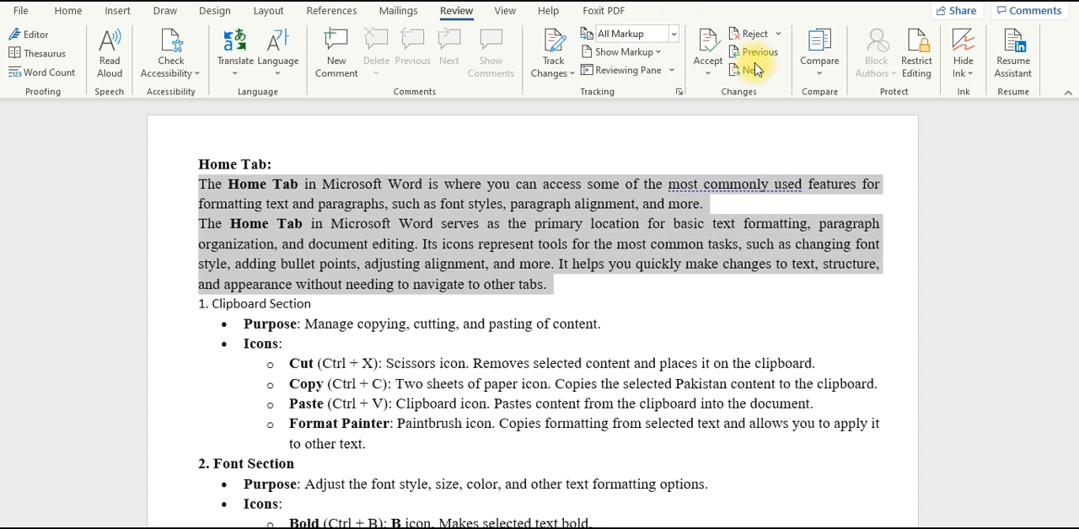